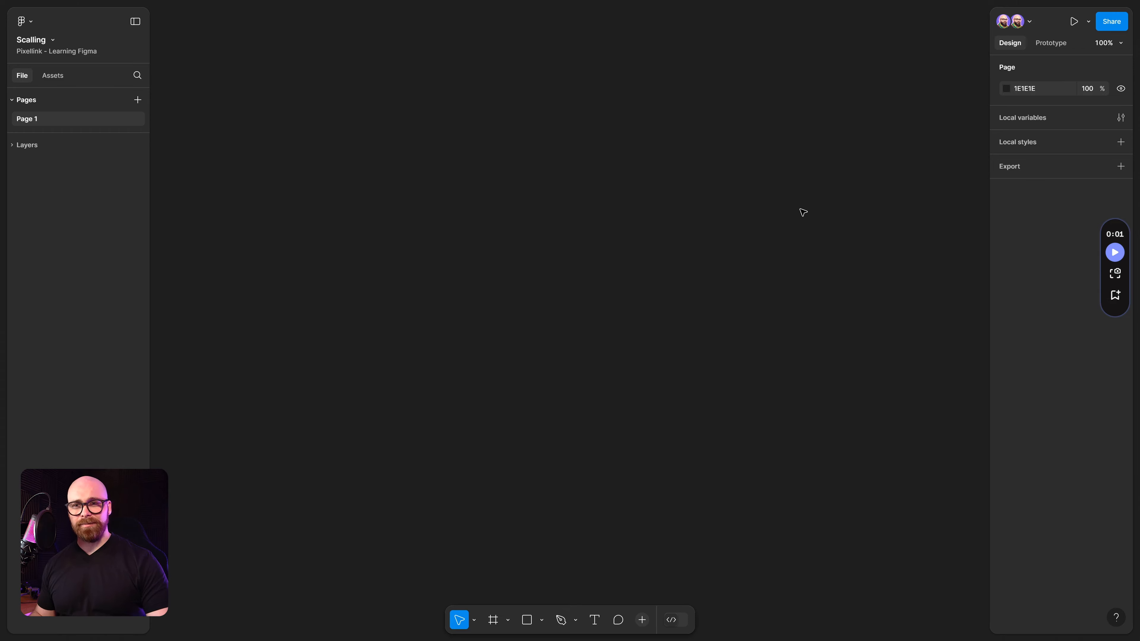
Open the local variables and rename the default collection to Size
{"action": "left_click", "coordinate": [1121, 118]}
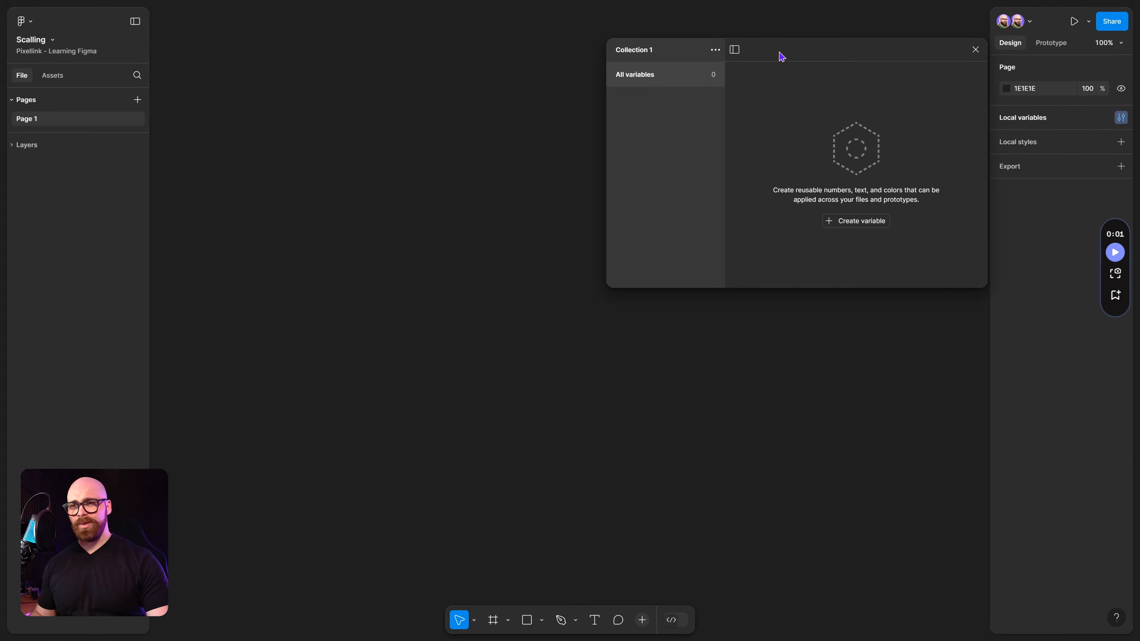
{"action": "left_click_drag", "start_coordinate": [779, 51], "coordinate": [540, 112]}
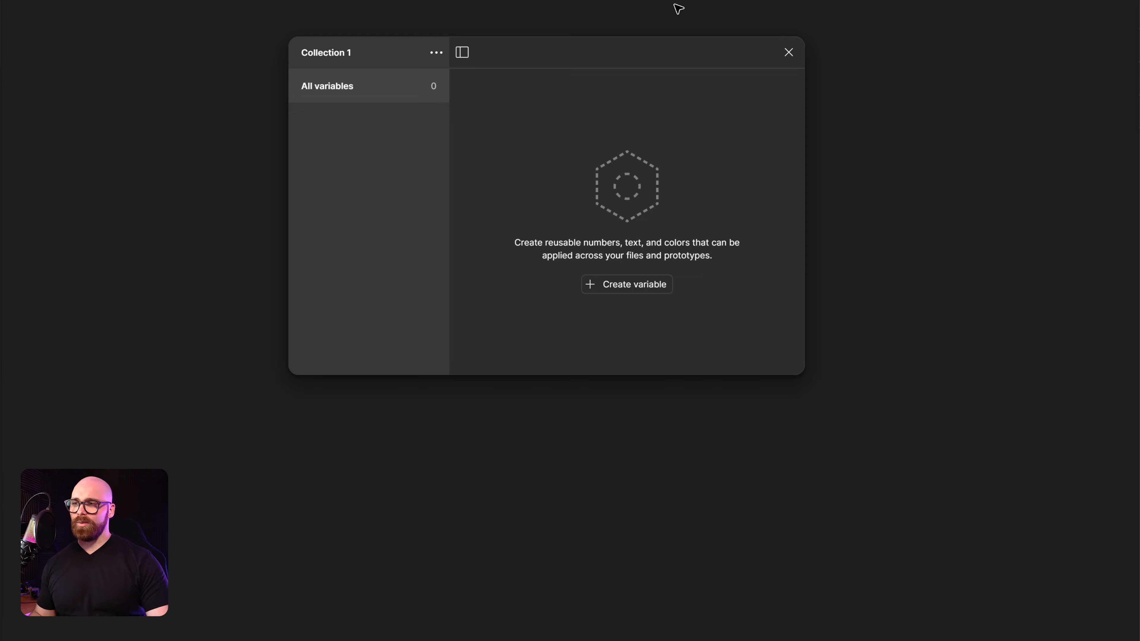
{"action": "left_click", "coordinate": [437, 53]}
{"action": "left_click", "coordinate": [479, 126]}
{"action": "key", "text": "BackSpace"}
{"action": "type", "text": "Size"}
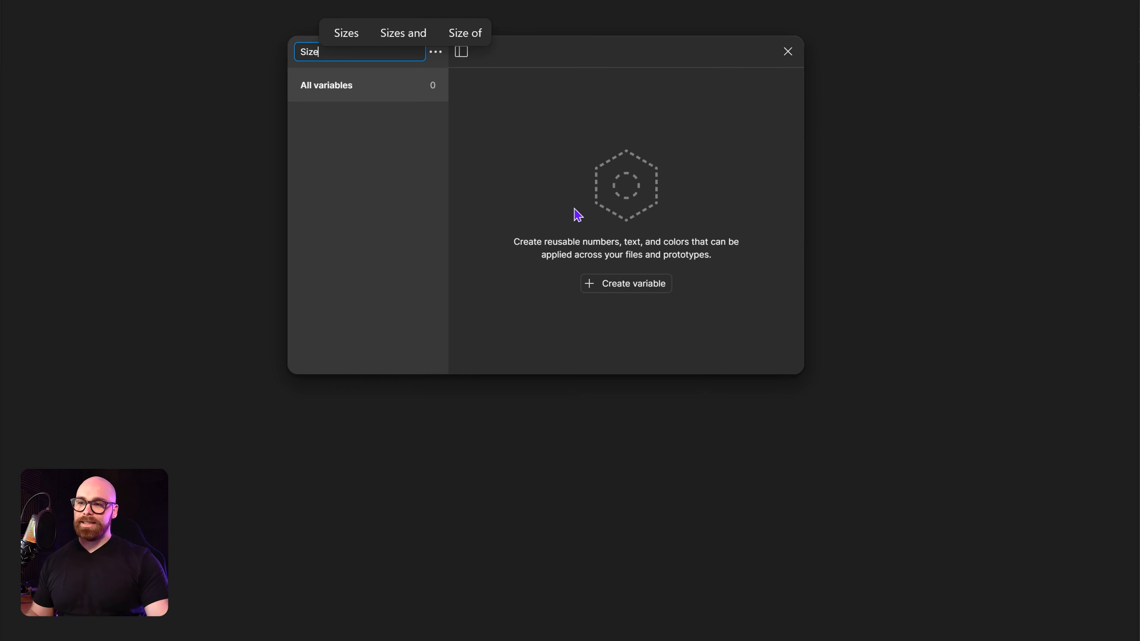
{"action": "key", "text": "Return"}
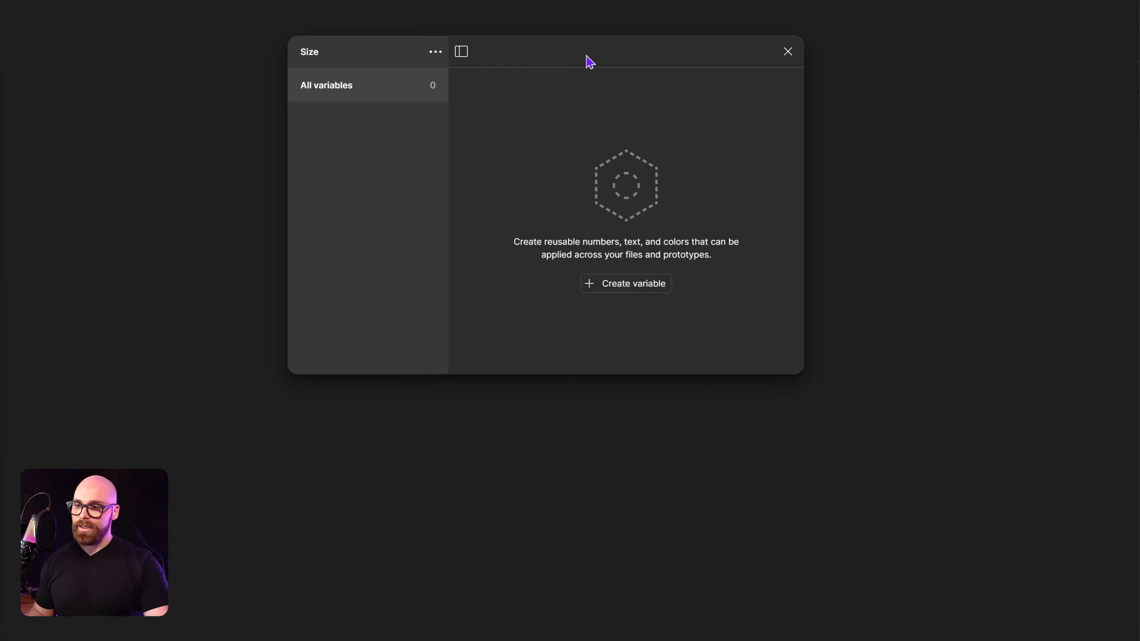
Create a number variable named Size-0 in the Size collection
{"action": "left_click", "coordinate": [618, 288]}
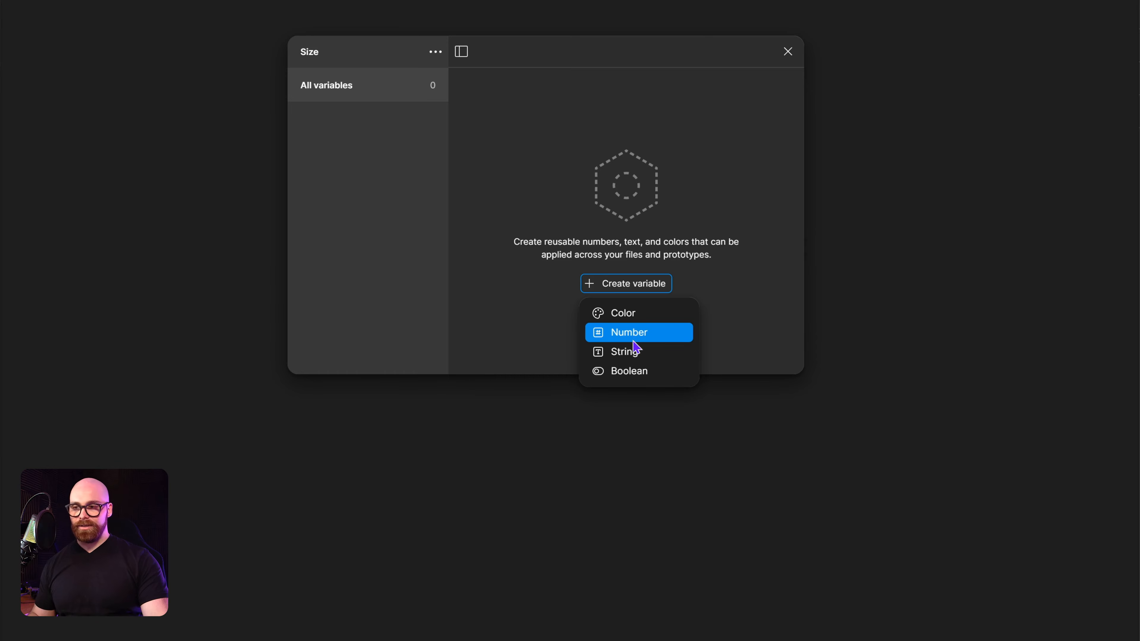
{"action": "left_click", "coordinate": [633, 331]}
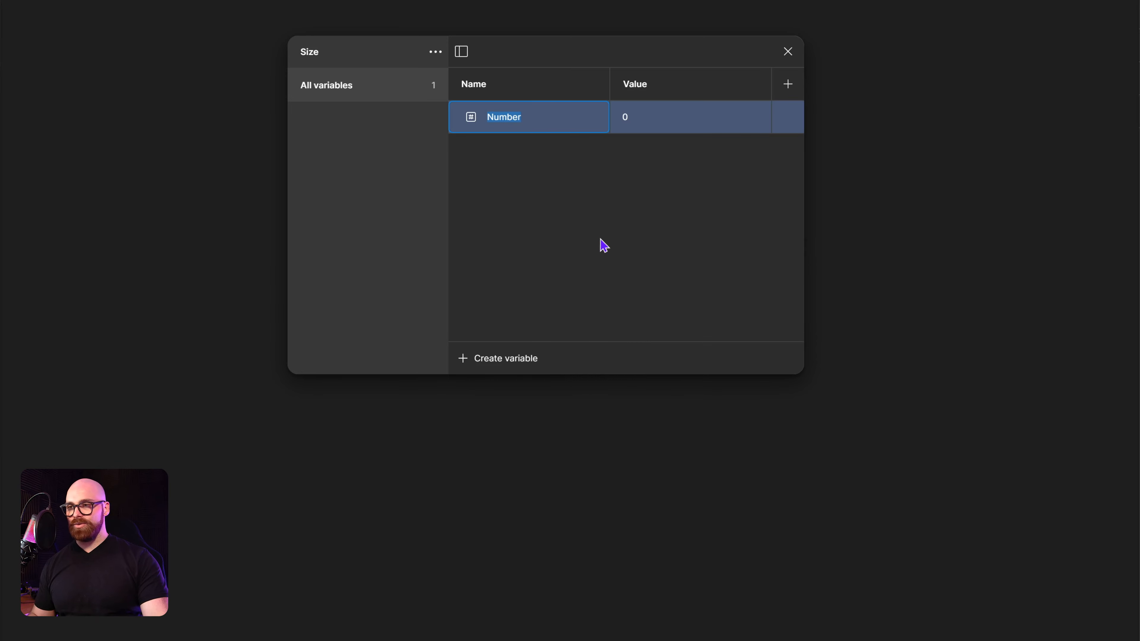
{"action": "type", "text": "S"}
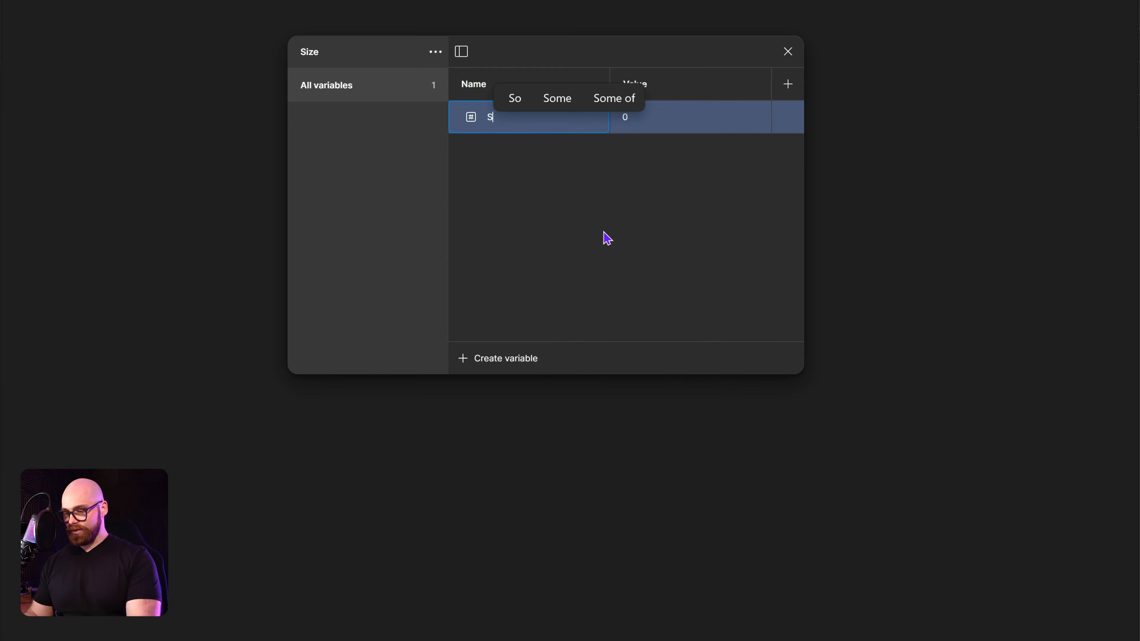
{"action": "type", "text": "ize"}
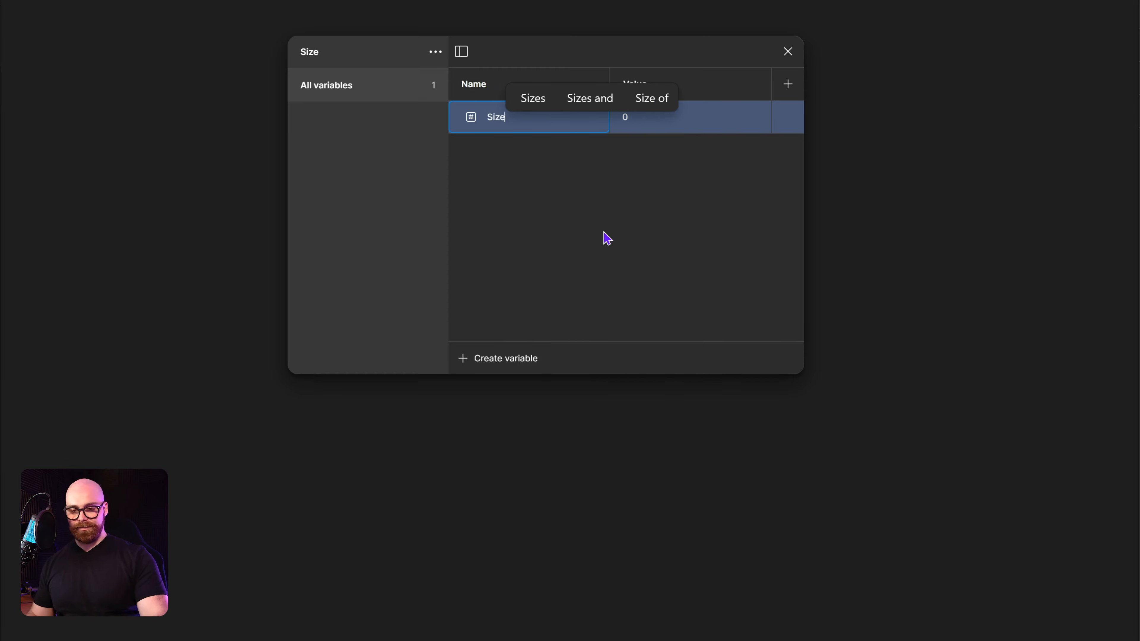
{"action": "type", "text": "-"}
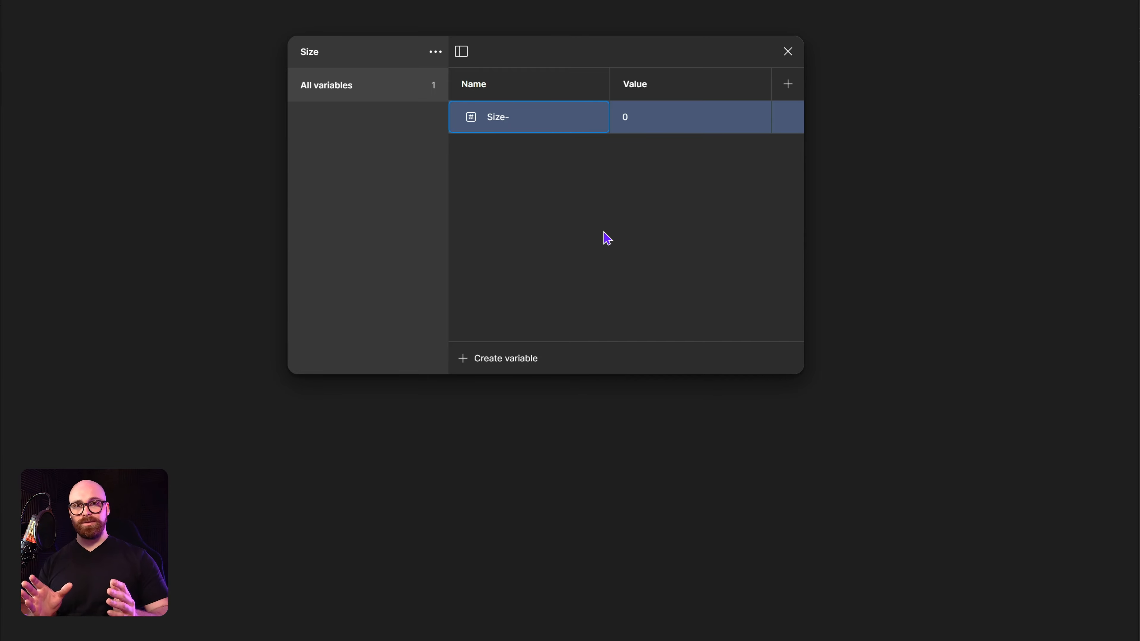
{"action": "type", "text": "0"}
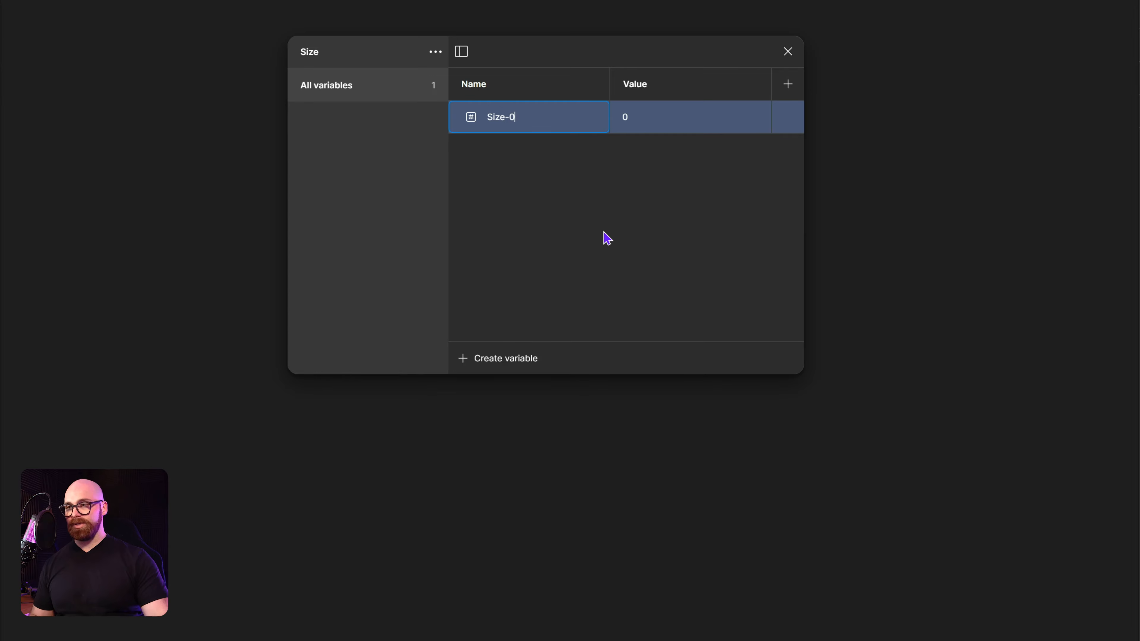
{"action": "left_click", "coordinate": [607, 239]}
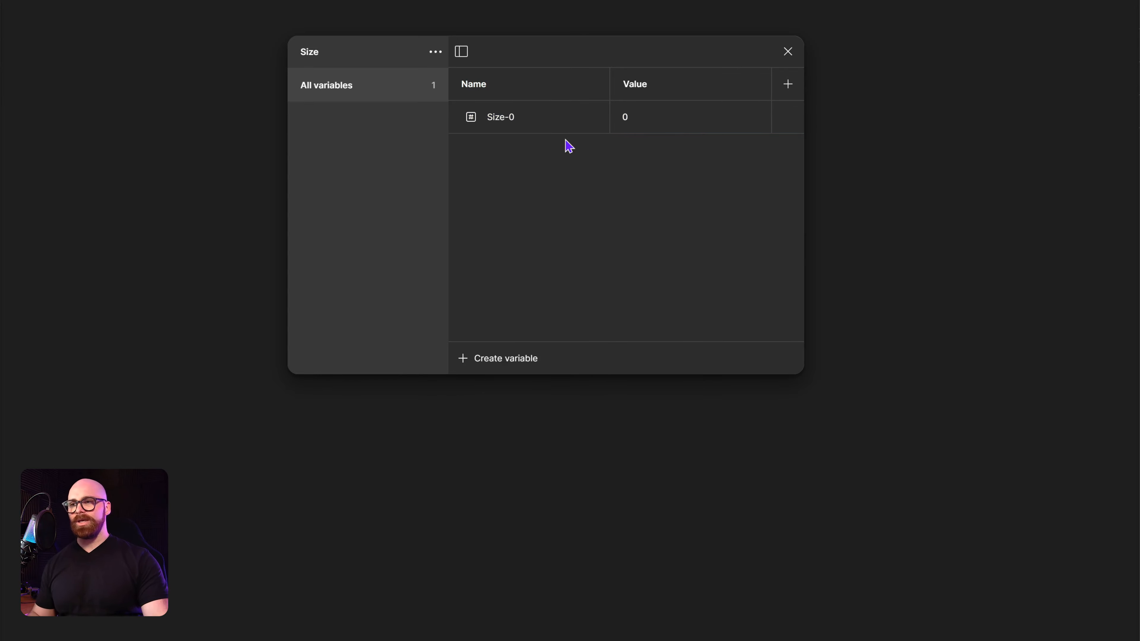
Duplicate the Size-0 variable, shorten the copy's name to "Size-" and set its value to 2
{"action": "right_click", "coordinate": [550, 157]}
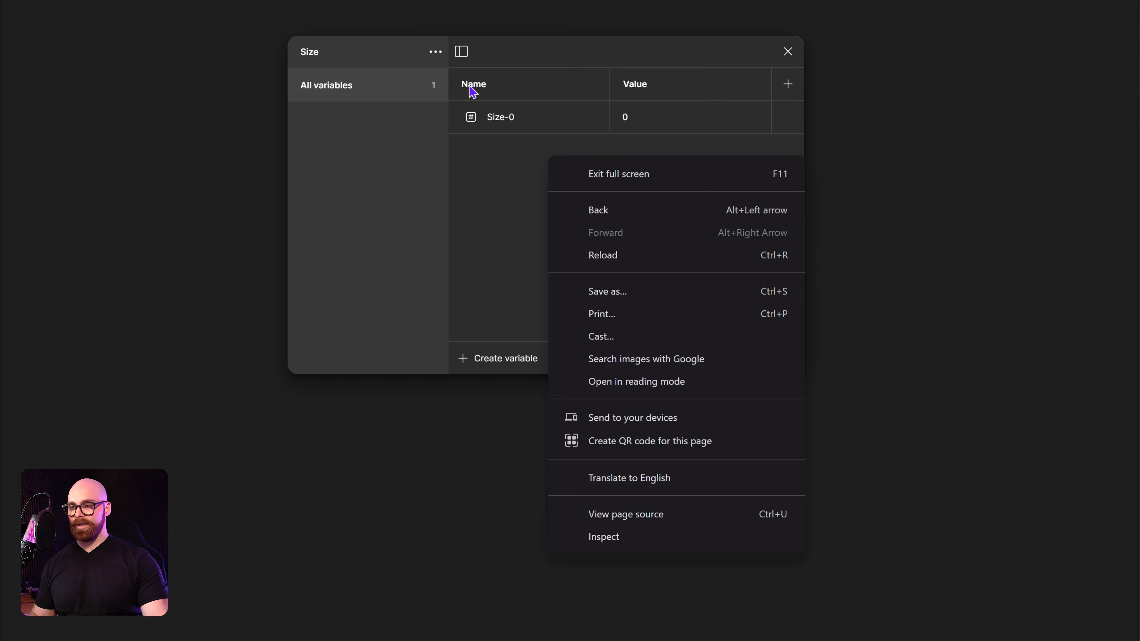
{"action": "right_click", "coordinate": [490, 119]}
{"action": "left_click", "coordinate": [554, 163]}
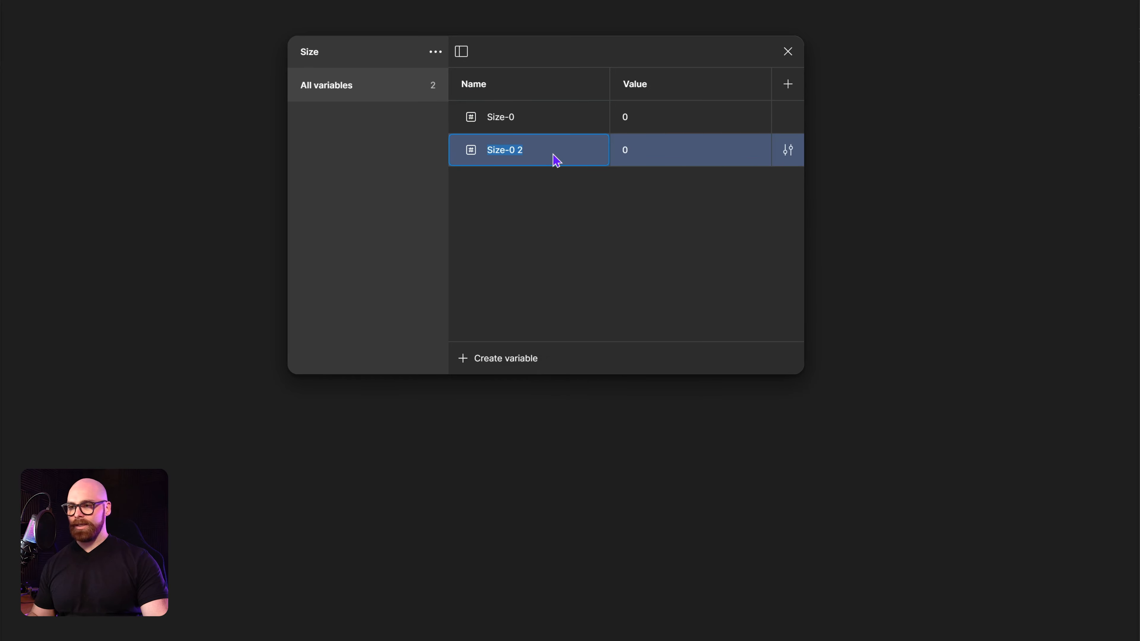
{"action": "left_click", "coordinate": [560, 161]}
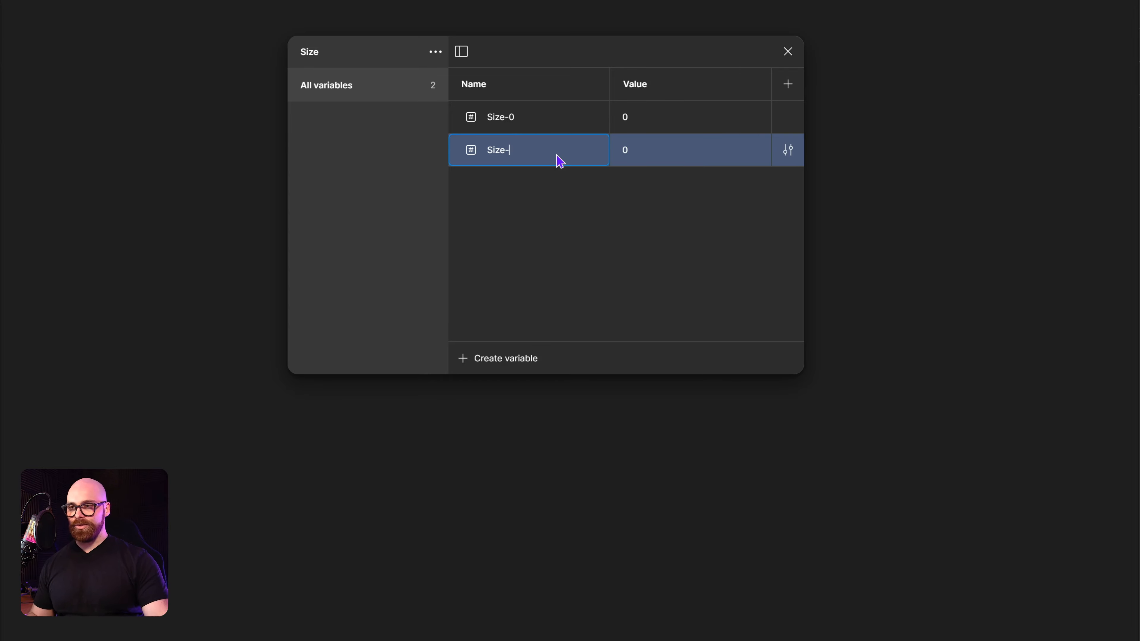
{"action": "key", "text": "super+a"}
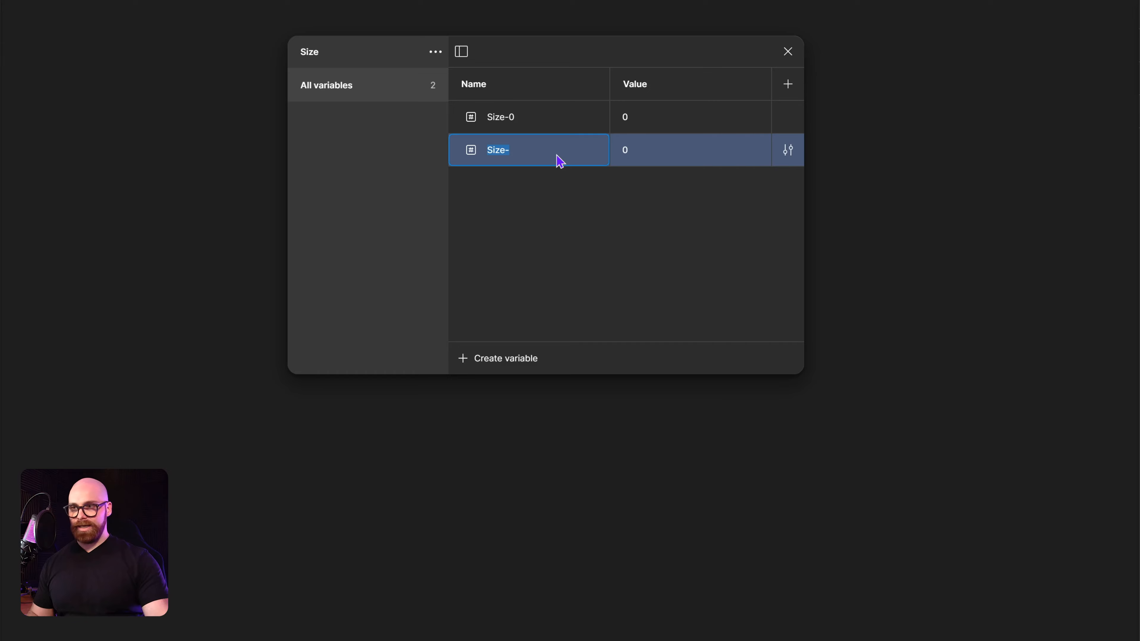
{"action": "left_click", "coordinate": [657, 157]}
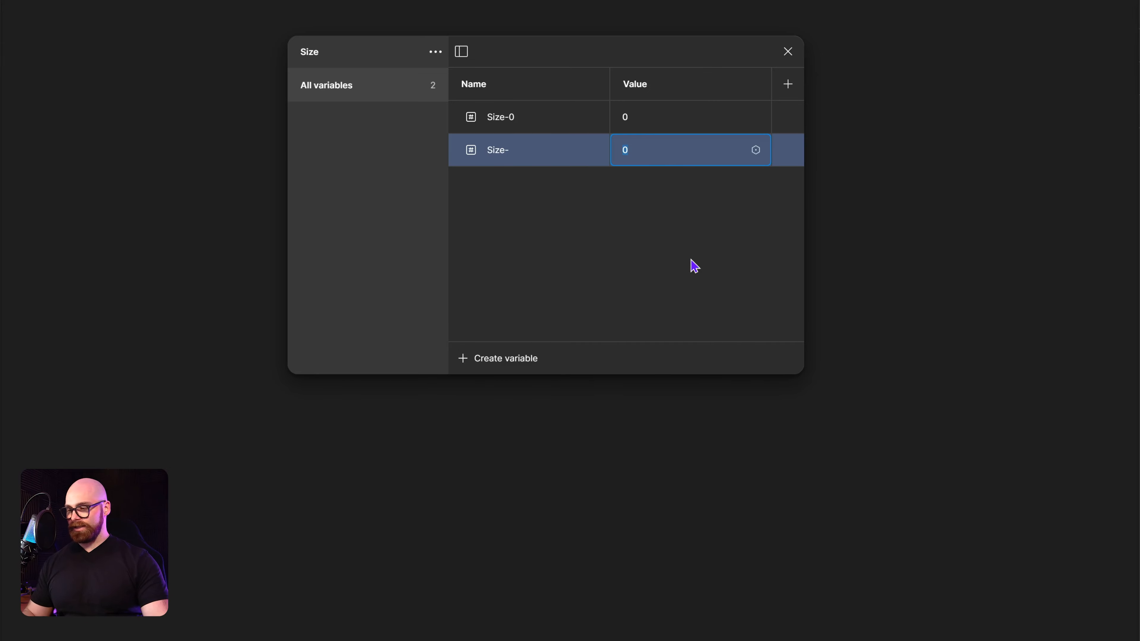
{"action": "type", "text": "2"}
{"action": "key", "text": "Return"}
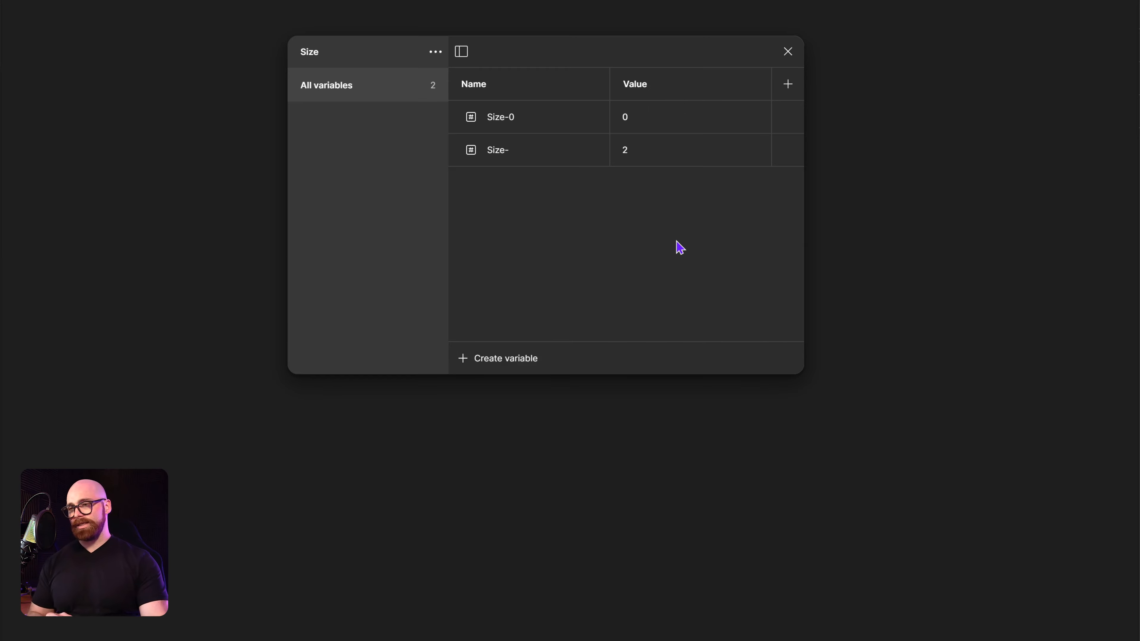
Complete the name of the second variable as Size-2
{"action": "left_click", "coordinate": [538, 152]}
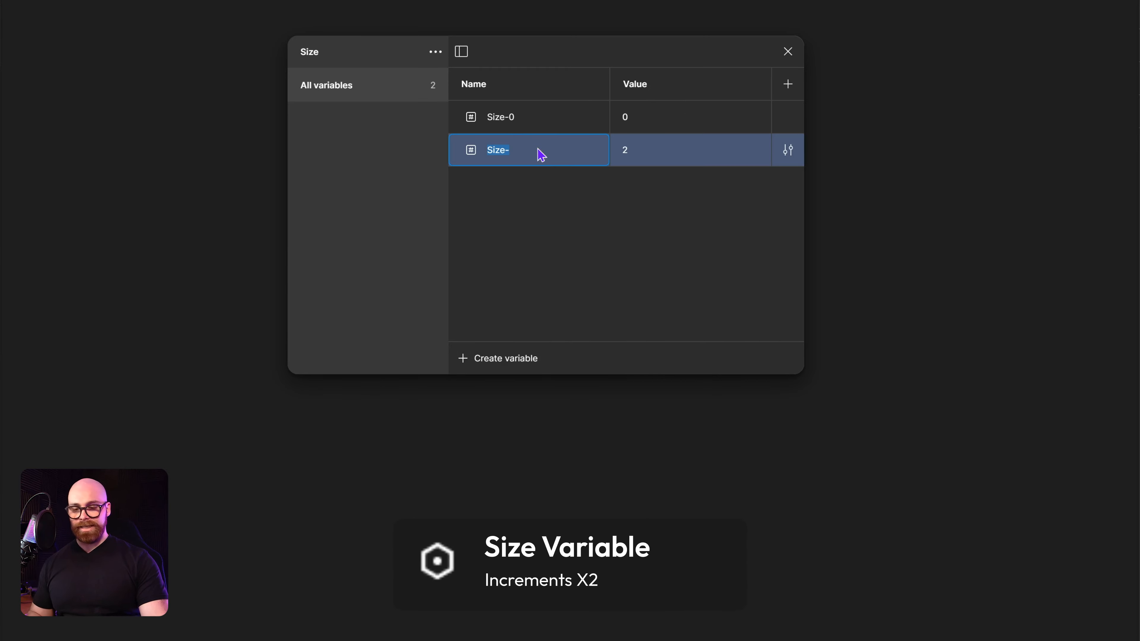
{"action": "double_click", "coordinate": [541, 155]}
{"action": "type", "text": "2"}
{"action": "left_click", "coordinate": [569, 188]}
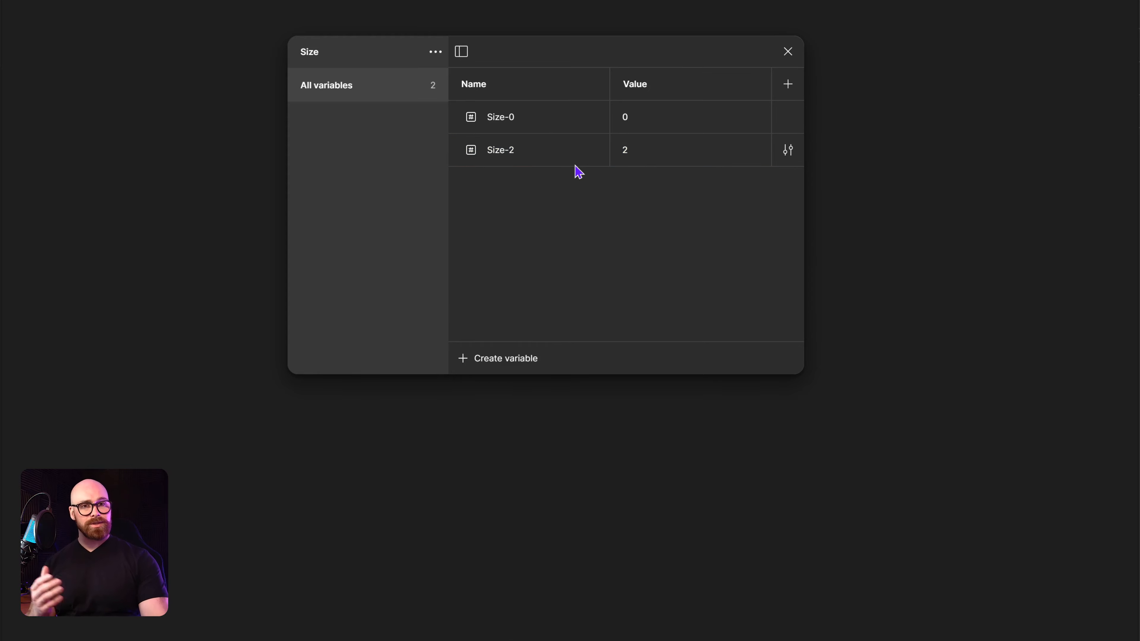
Duplicate the Size-2 variable and name the copy Size-4
{"action": "right_click", "coordinate": [550, 157]}
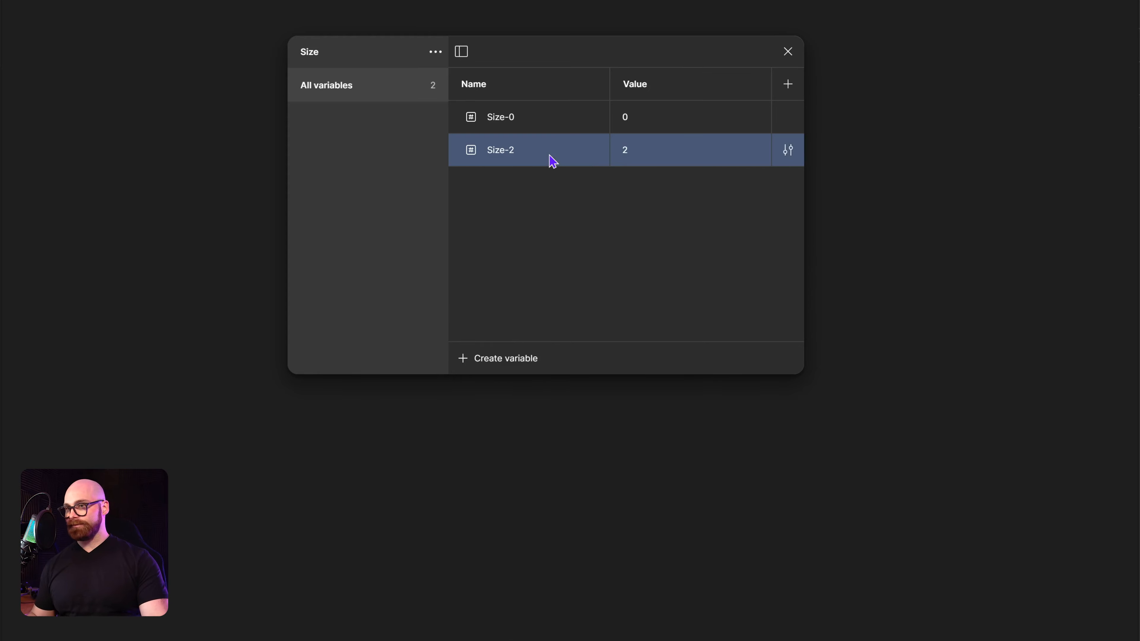
{"action": "left_click", "coordinate": [583, 205]}
{"action": "left_click", "coordinate": [552, 186]}
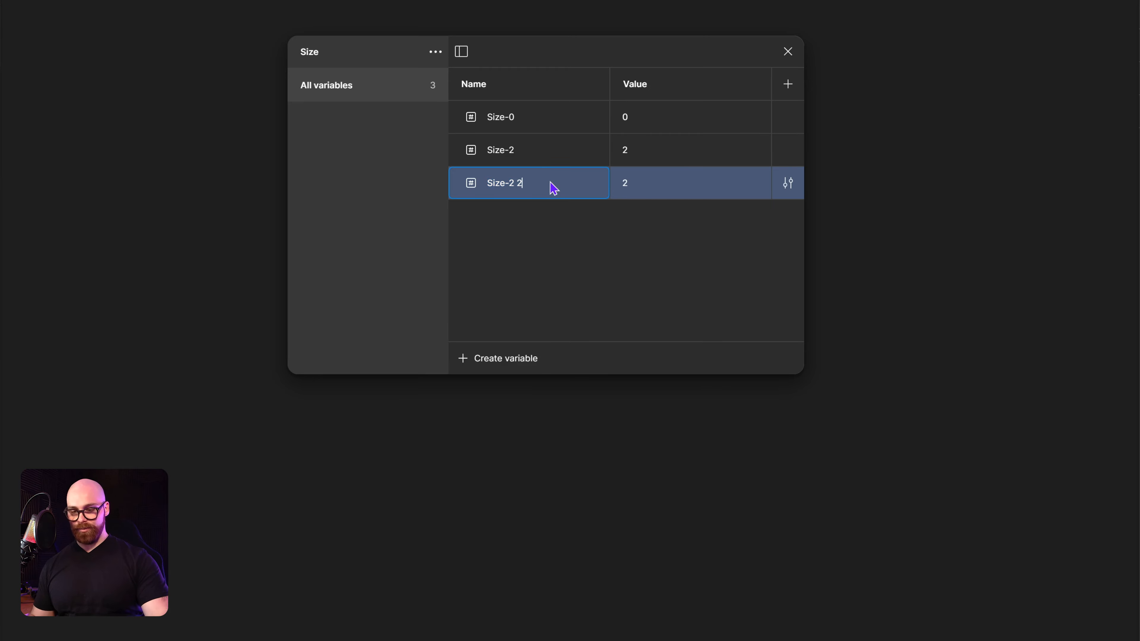
{"action": "key", "text": "BackSpace"}
{"action": "type", "text": "4"}
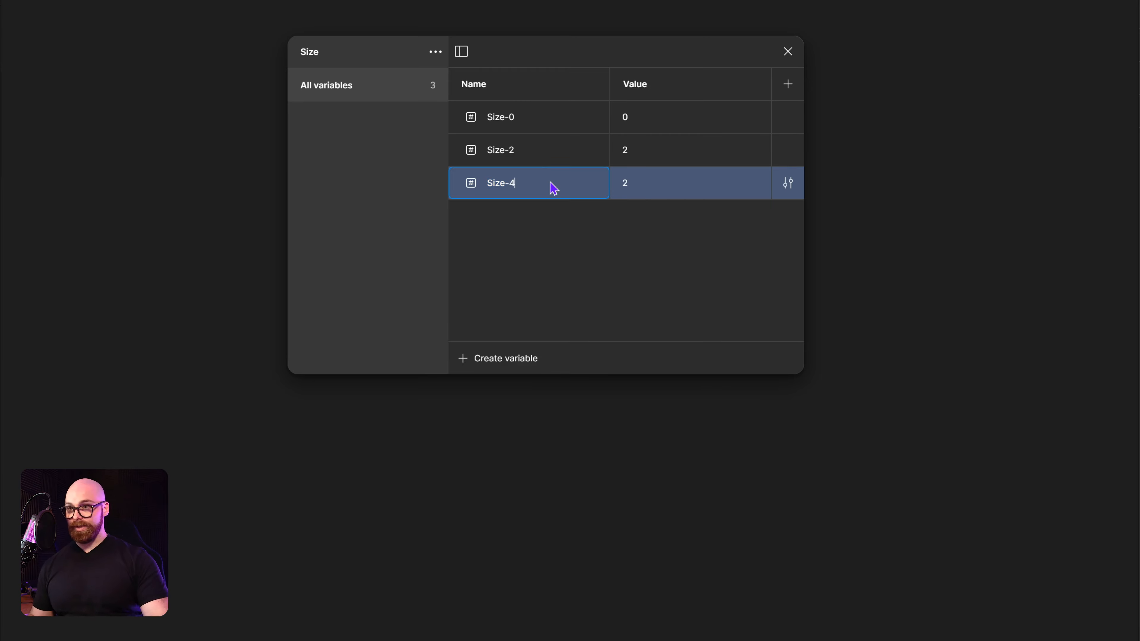
Duplicate the Size-4 variable and name the copy Size-6
{"action": "right_click", "coordinate": [551, 181]}
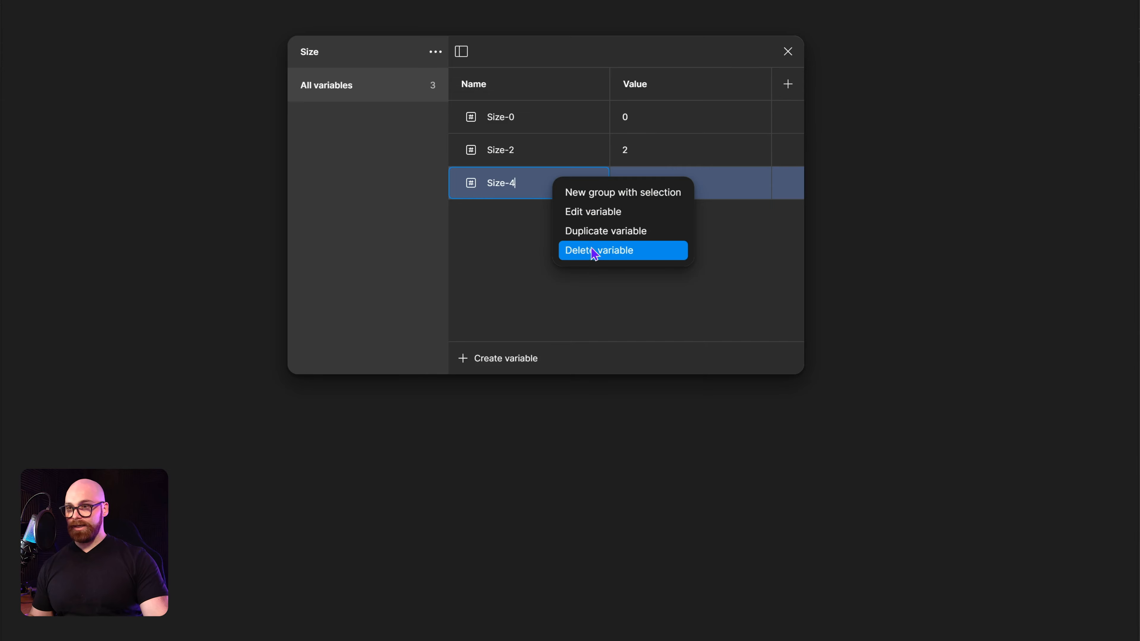
{"action": "left_click", "coordinate": [598, 236]}
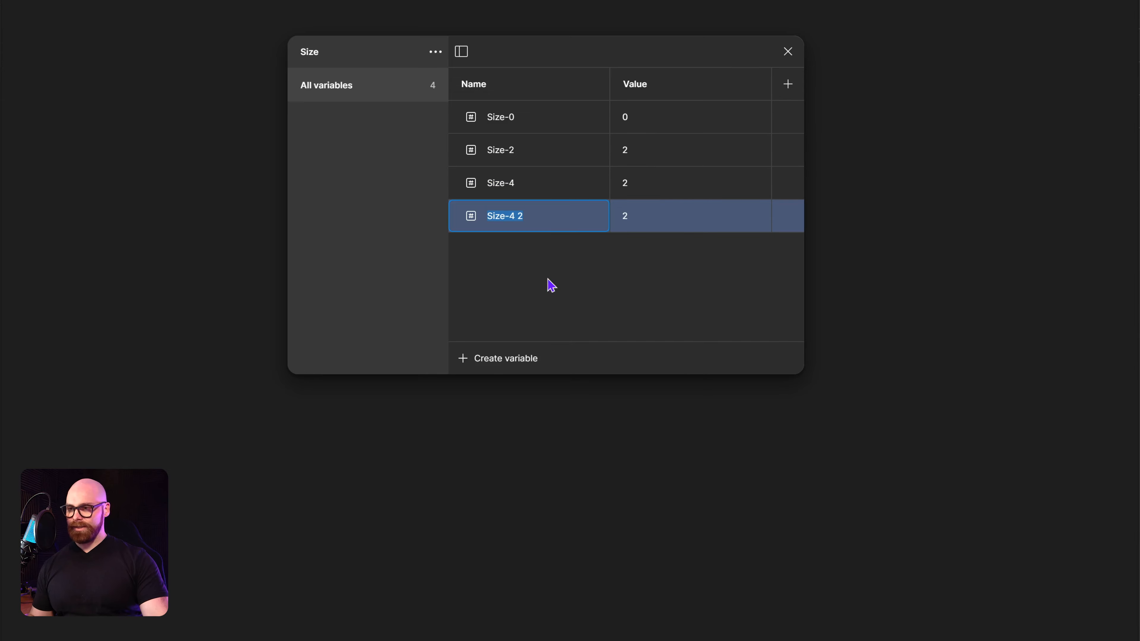
{"action": "left_click", "coordinate": [545, 230]}
{"action": "key", "text": "BackSpace"}
{"action": "key", "text": "BackSpace"}
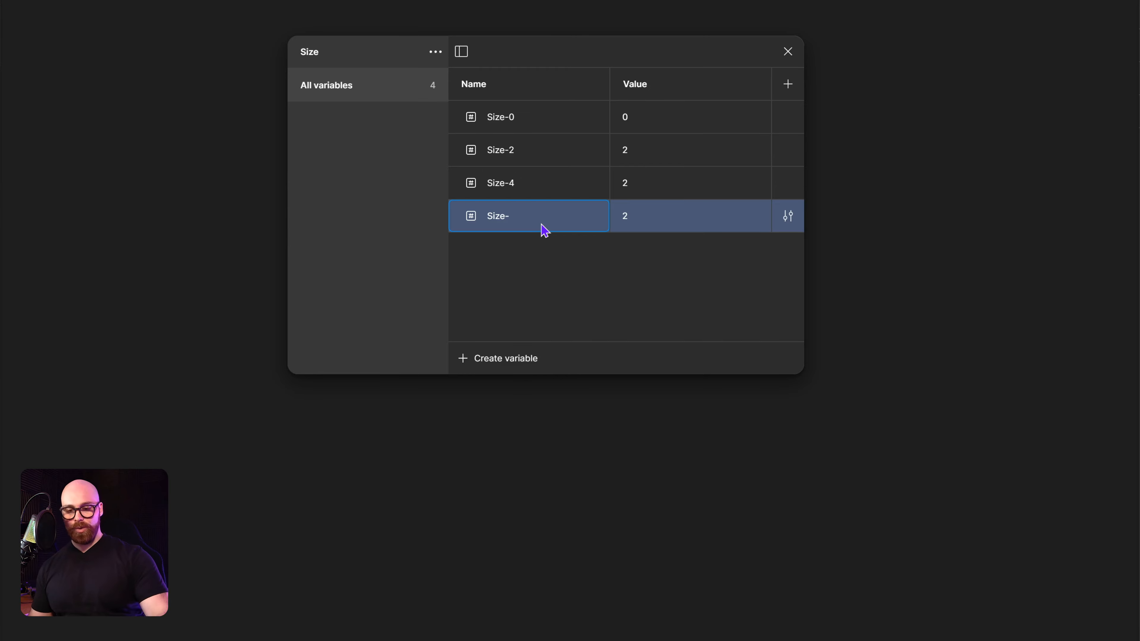
{"action": "left_click", "coordinate": [593, 249]}
Duplicate the Size-6 variable and name the copy Size-8
{"action": "right_click", "coordinate": [556, 223]}
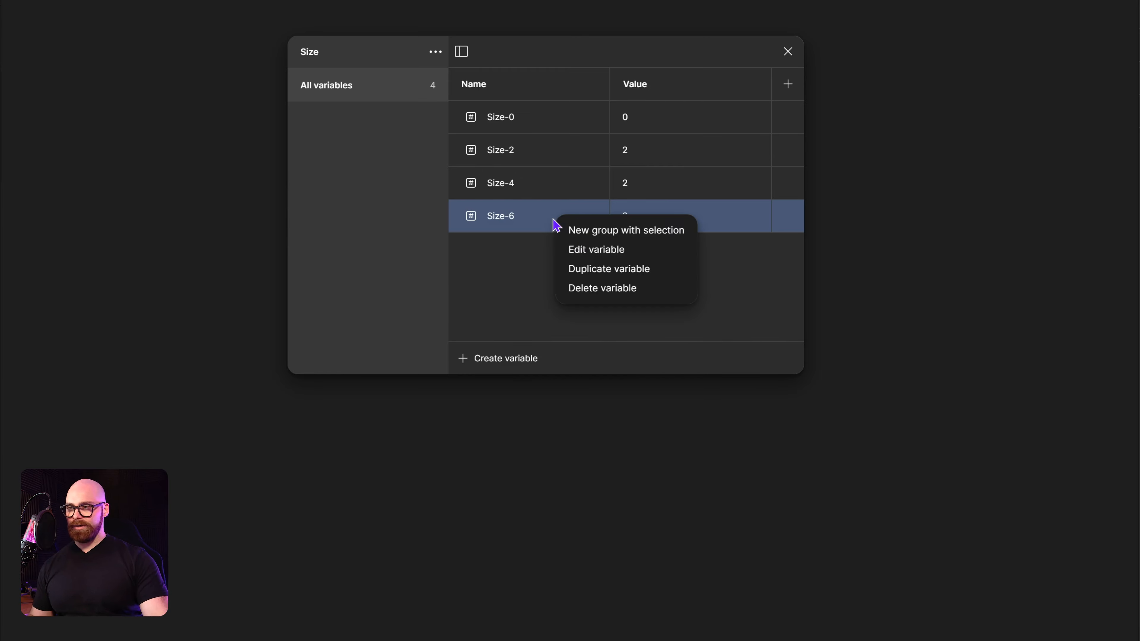
{"action": "left_click", "coordinate": [606, 269]}
{"action": "type", "text": "Size-8"}
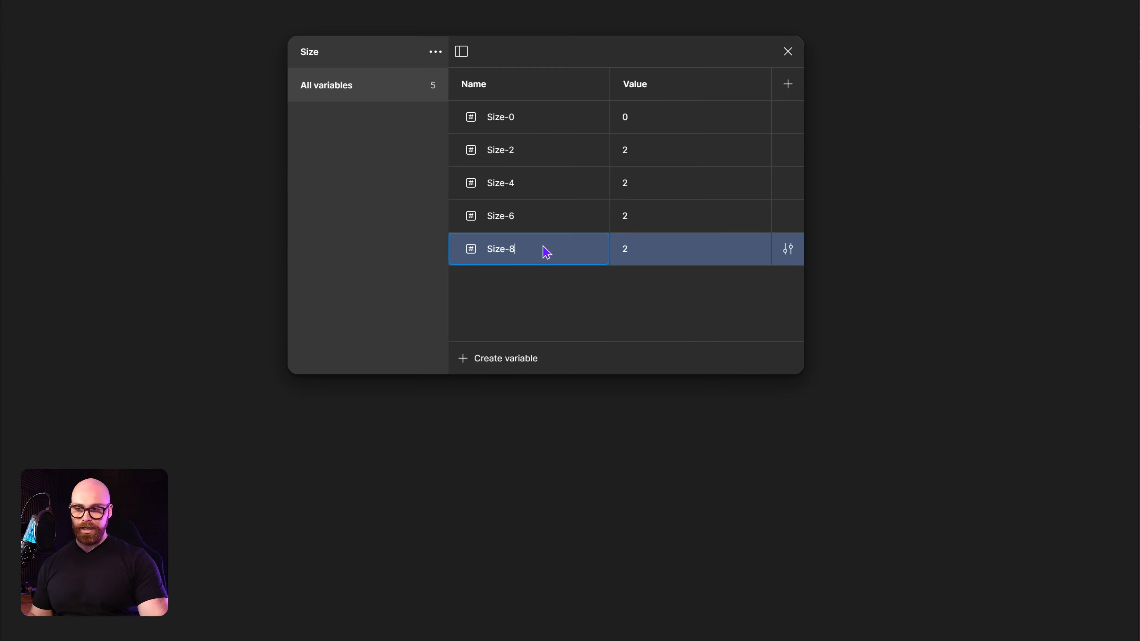
{"action": "left_click", "coordinate": [553, 299]}
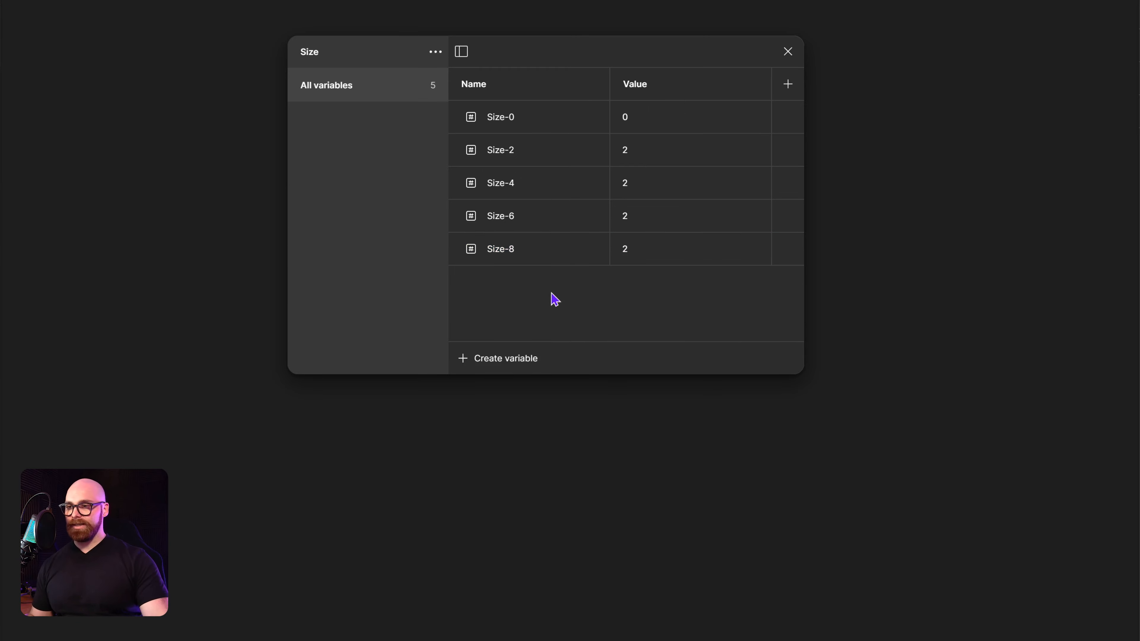
Make the variables window taller, then duplicate the Size-8 variable and name the copy Size-10
{"action": "left_click_drag", "start_coordinate": [580, 370], "coordinate": [598, 544]}
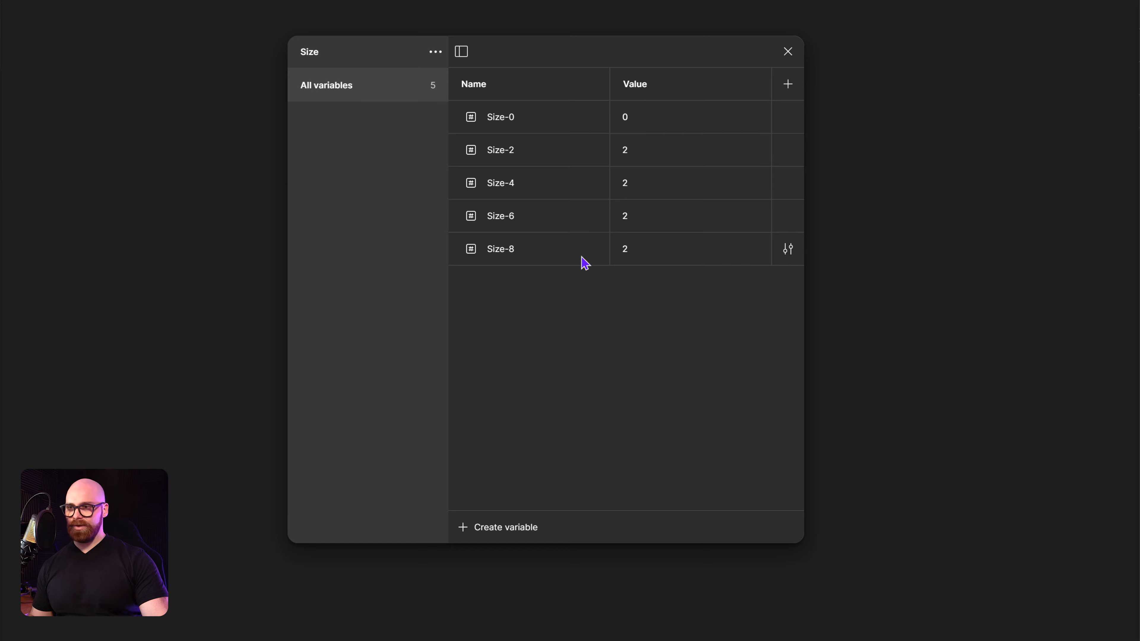
{"action": "right_click", "coordinate": [582, 256]}
{"action": "left_click", "coordinate": [612, 316]}
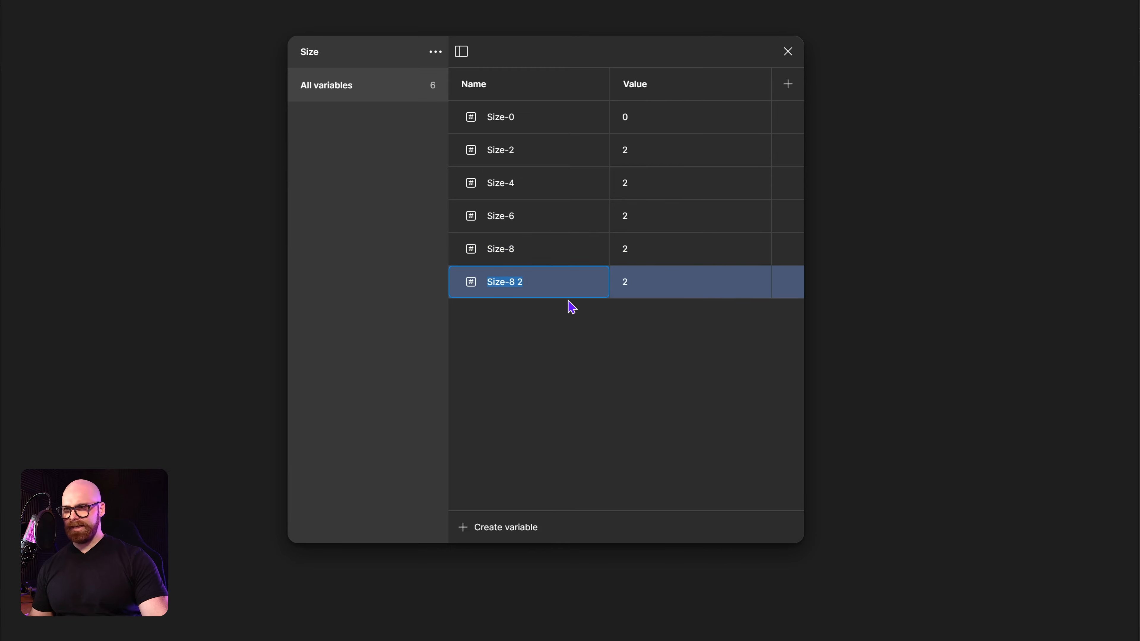
{"action": "key", "text": "Right"}
{"action": "key", "text": "BackSpace"}
{"action": "key", "text": "BackSpace"}
{"action": "key", "text": "BackSpace"}
{"action": "type", "text": "1"}
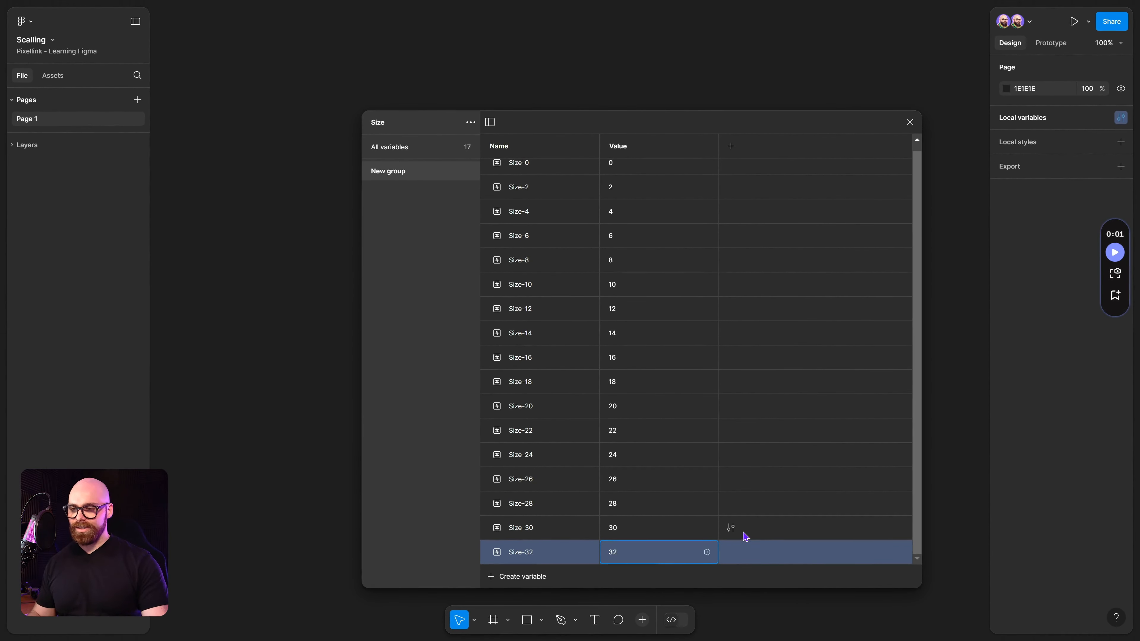
Select all the variables from Size-0 to Size-32 in the new group
{"action": "scroll", "coordinate": [703, 380], "scroll_direction": "up", "scroll_amount": 1}
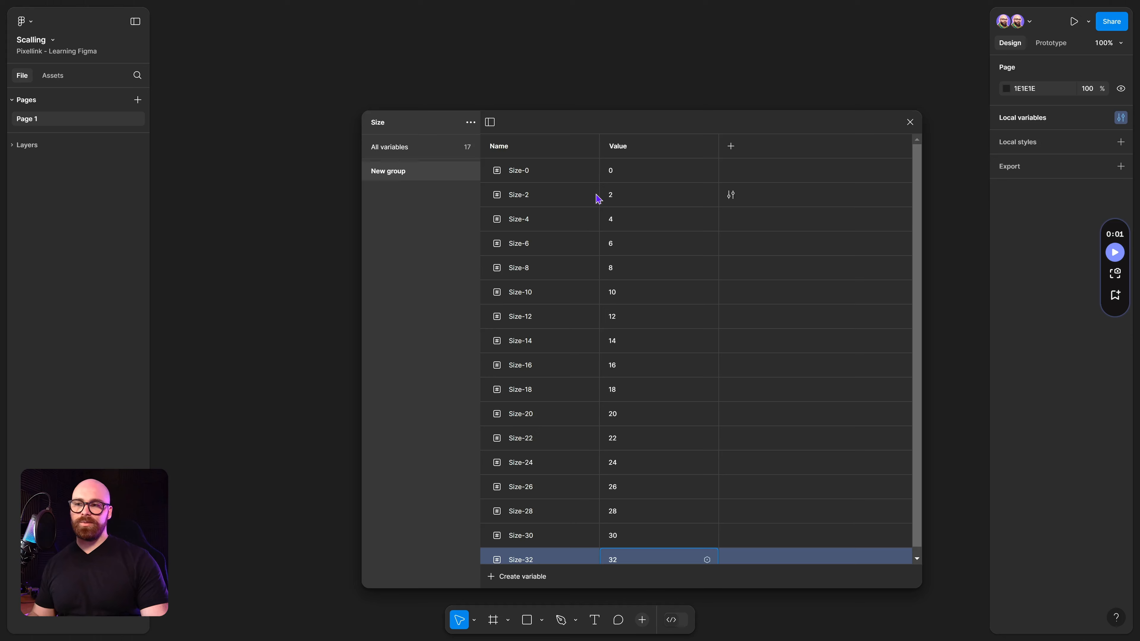
{"action": "left_click", "coordinate": [573, 172]}
{"action": "left_click", "coordinate": [531, 559]}
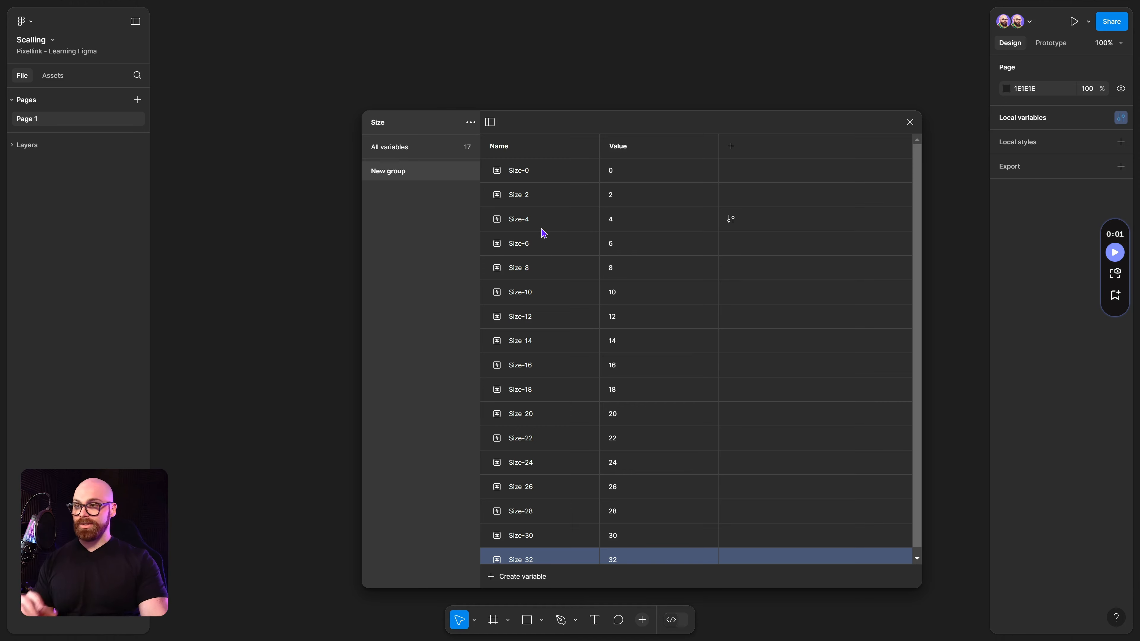
{"action": "left_click", "coordinate": [379, 177]}
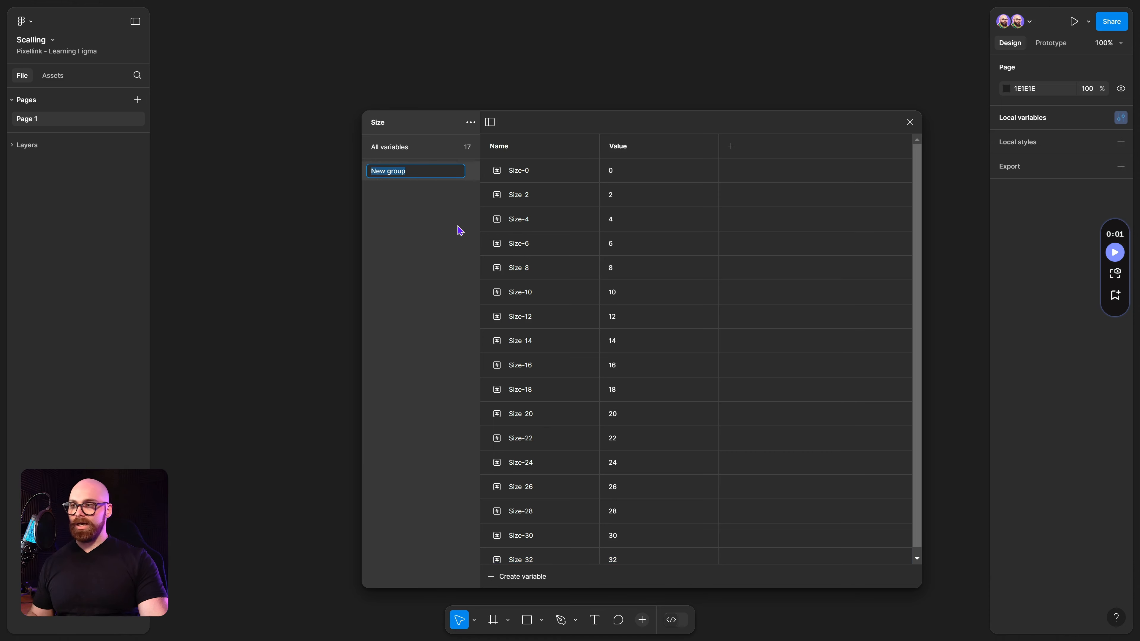
{"action": "left_click", "coordinate": [545, 182]}
{"action": "scroll", "coordinate": [561, 368], "scroll_direction": "down", "scroll_amount": 1}
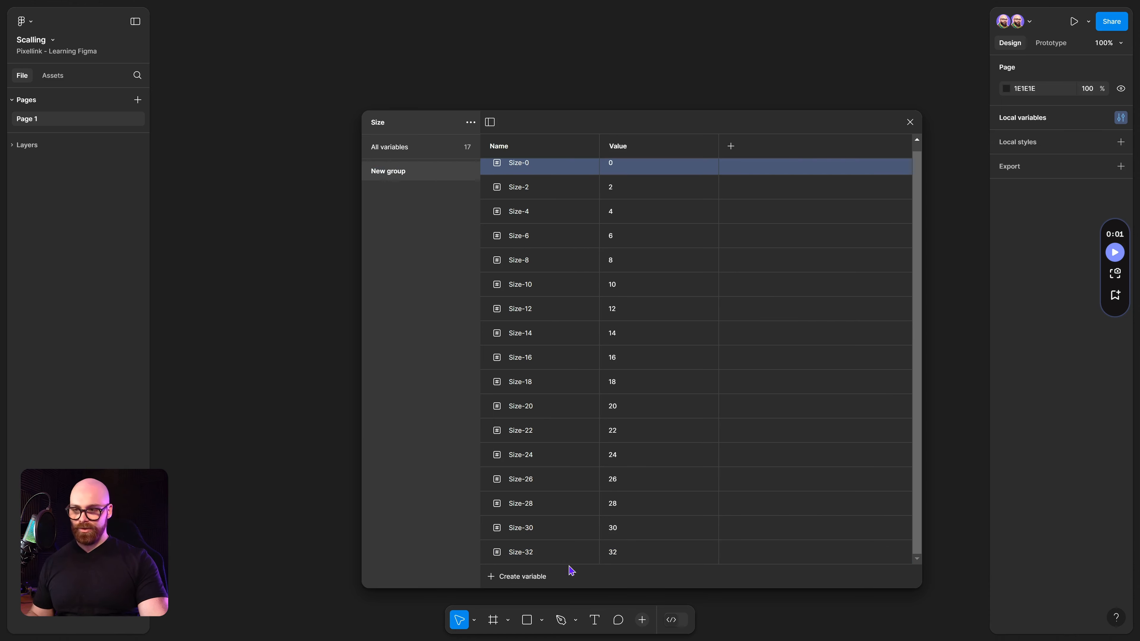
{"action": "left_click", "coordinate": [567, 552], "text": "shift"}
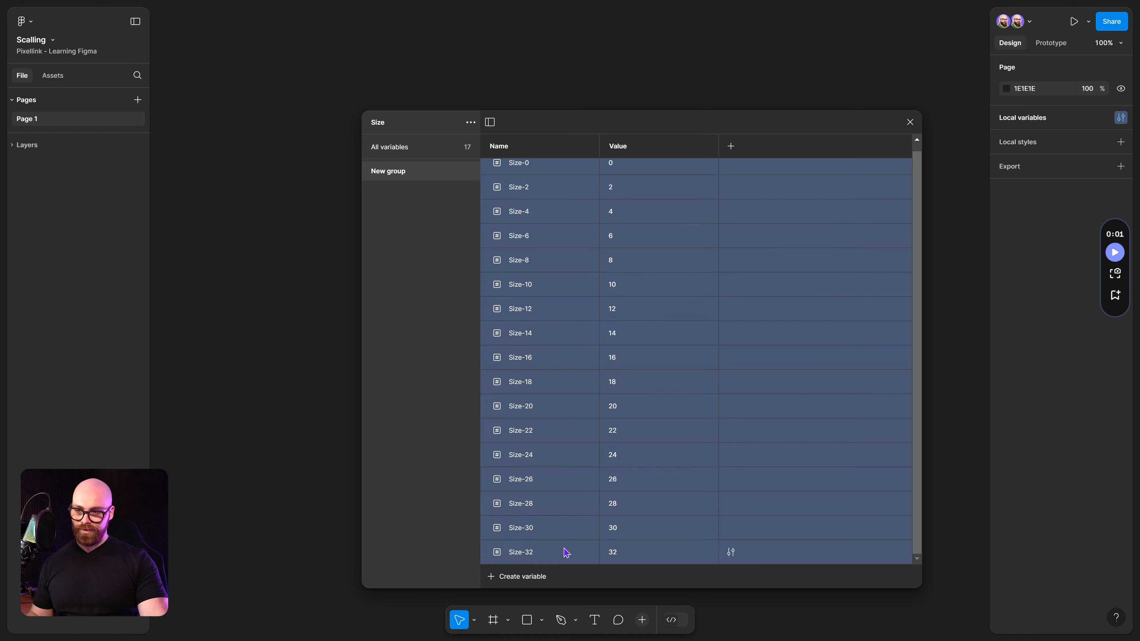
Rename the new group in the Size collection to #
{"action": "left_click", "coordinate": [389, 179]}
{"action": "double_click", "coordinate": [388, 175]}
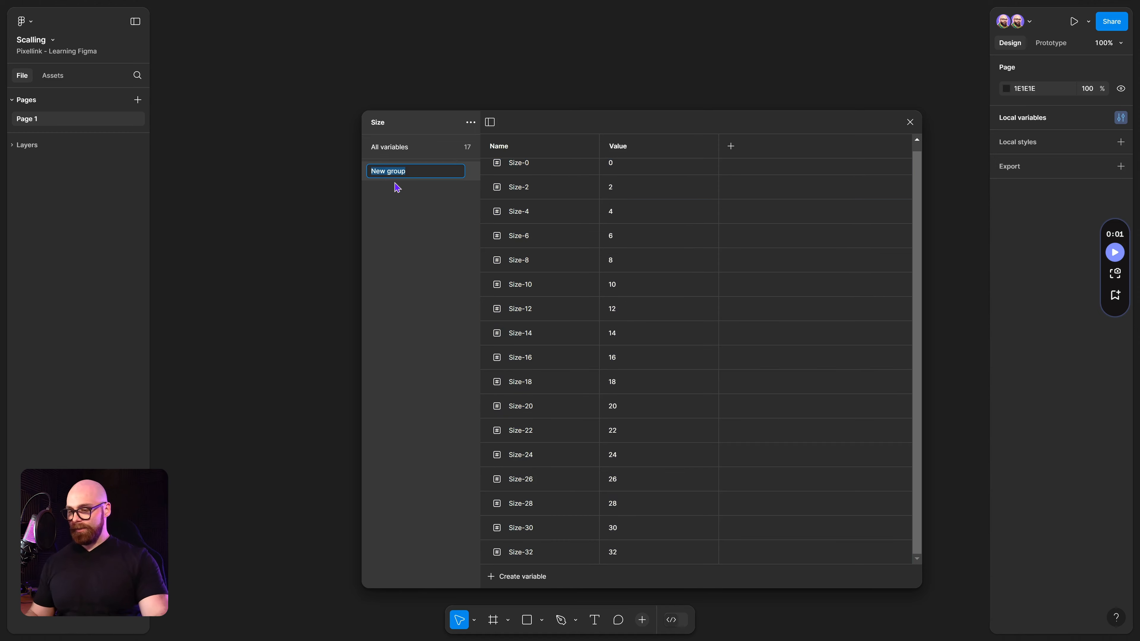
{"action": "key", "text": "BackSpace"}
{"action": "type", "text": "Sz"}
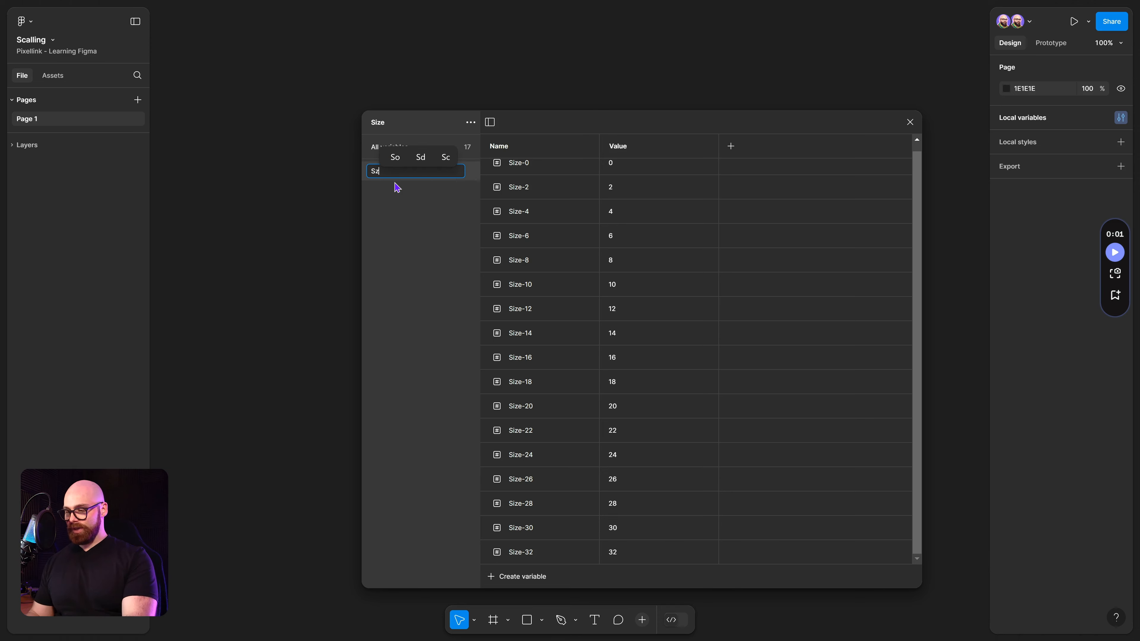
{"action": "key", "text": "BackSpace"}
{"action": "type", "text": "ize"}
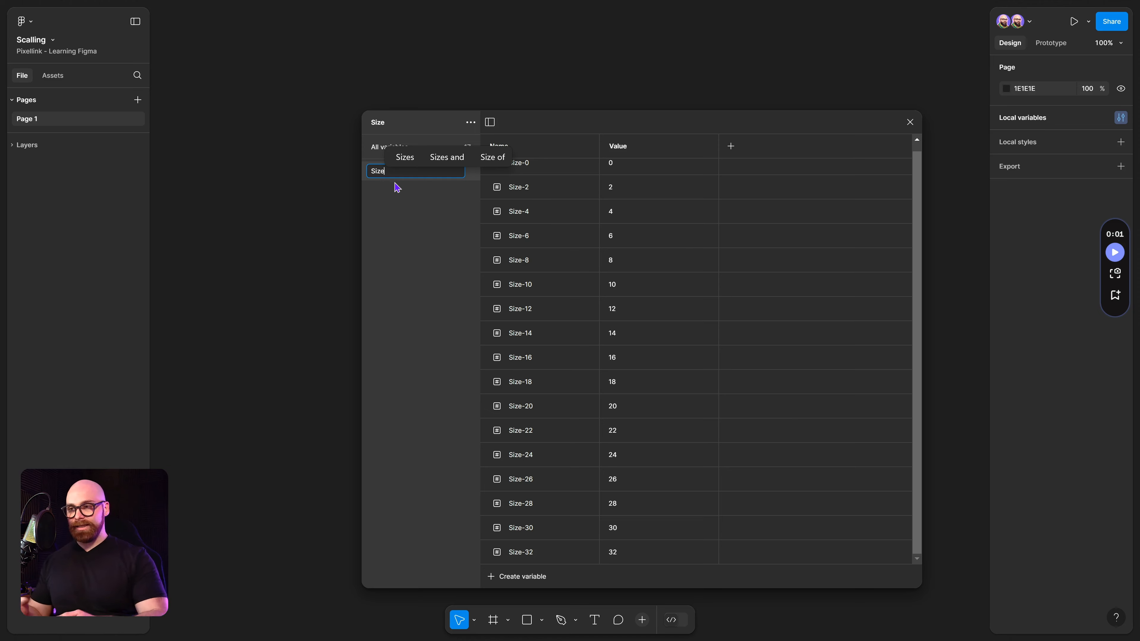
{"action": "key", "text": "BackSpace"}
{"action": "key", "text": "BackSpace"}
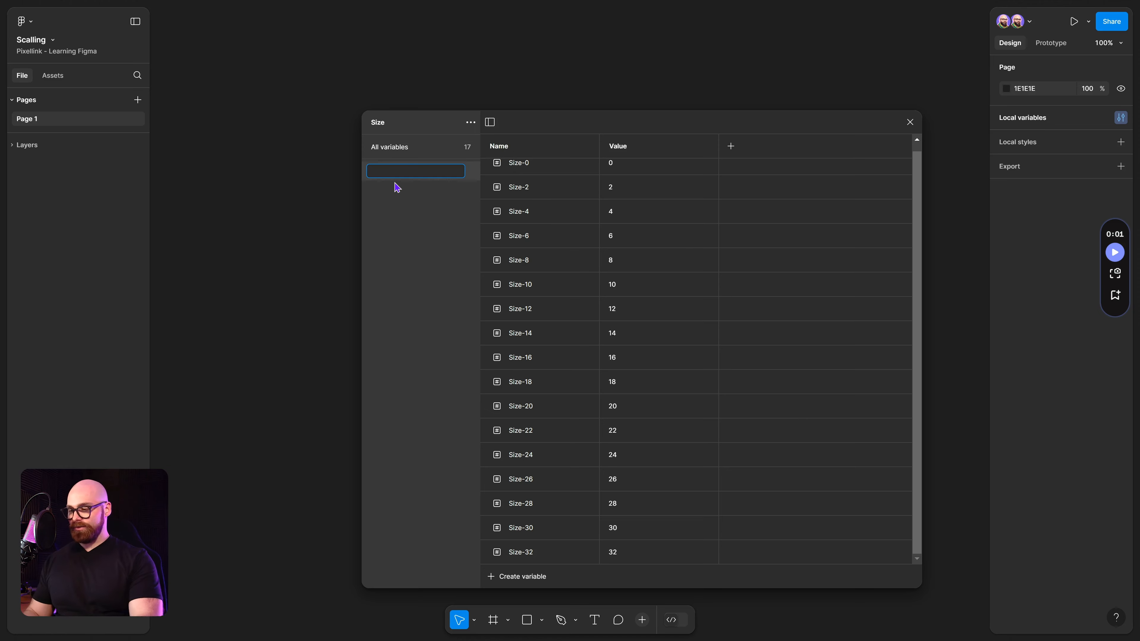
{"action": "type", "text": "#"}
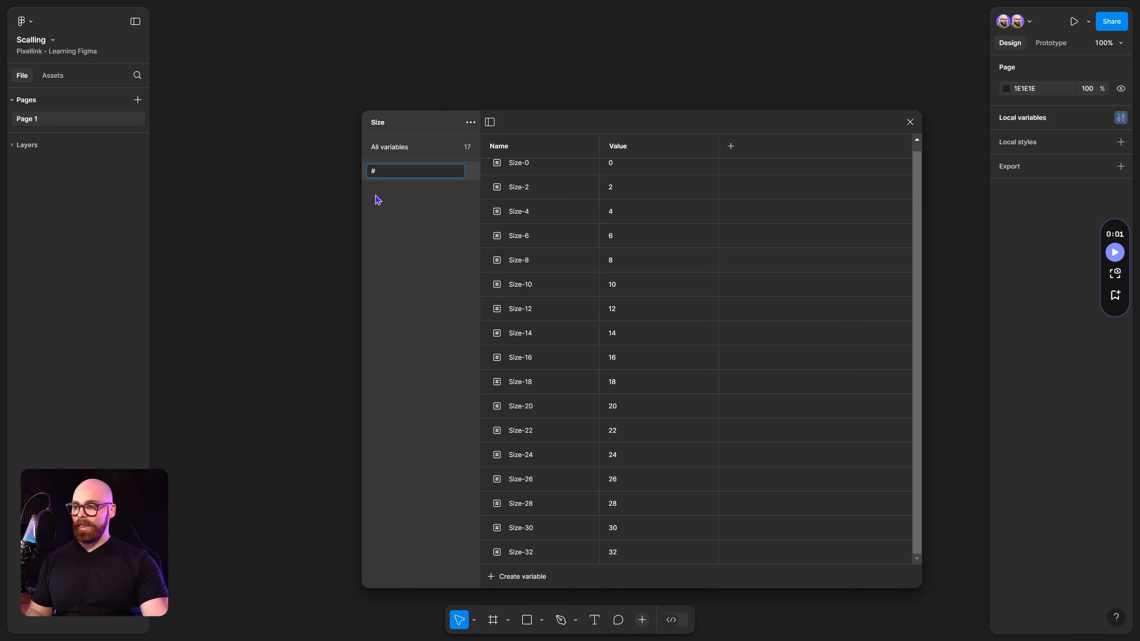
{"action": "key", "text": "Return"}
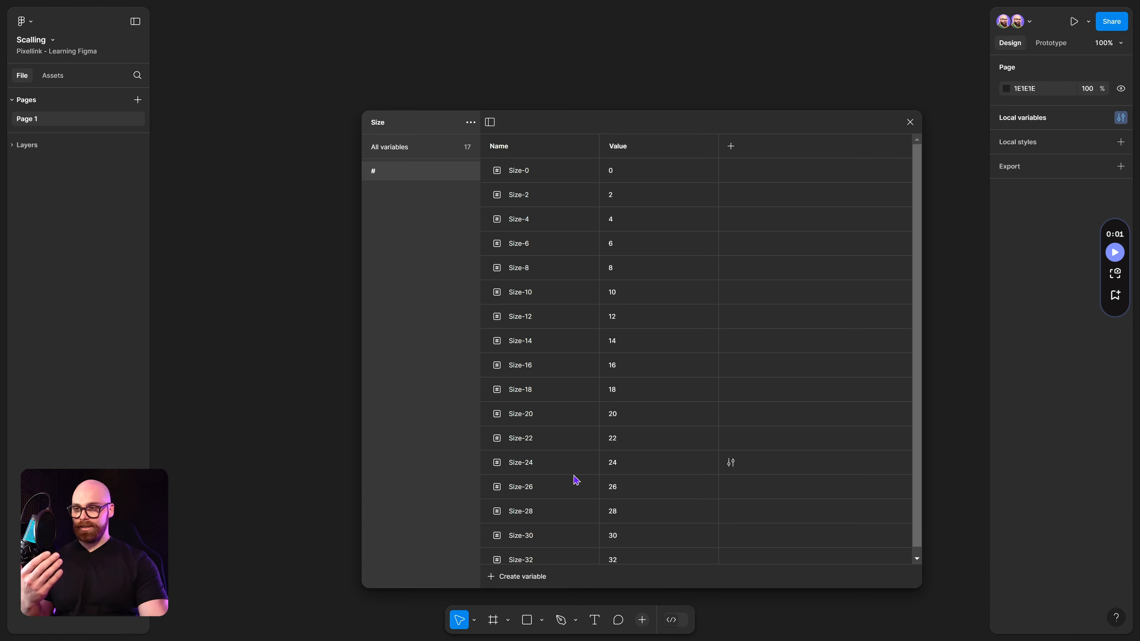
Create a second variable collection and name it Sacal
{"action": "left_click", "coordinate": [471, 122]}
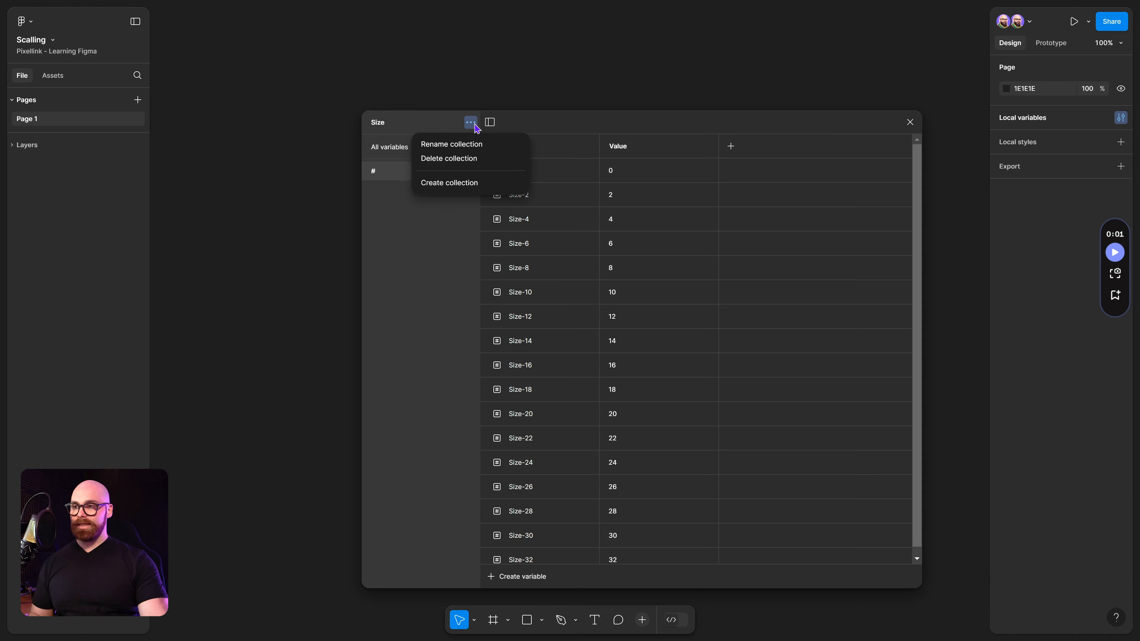
{"action": "left_click", "coordinate": [451, 183]}
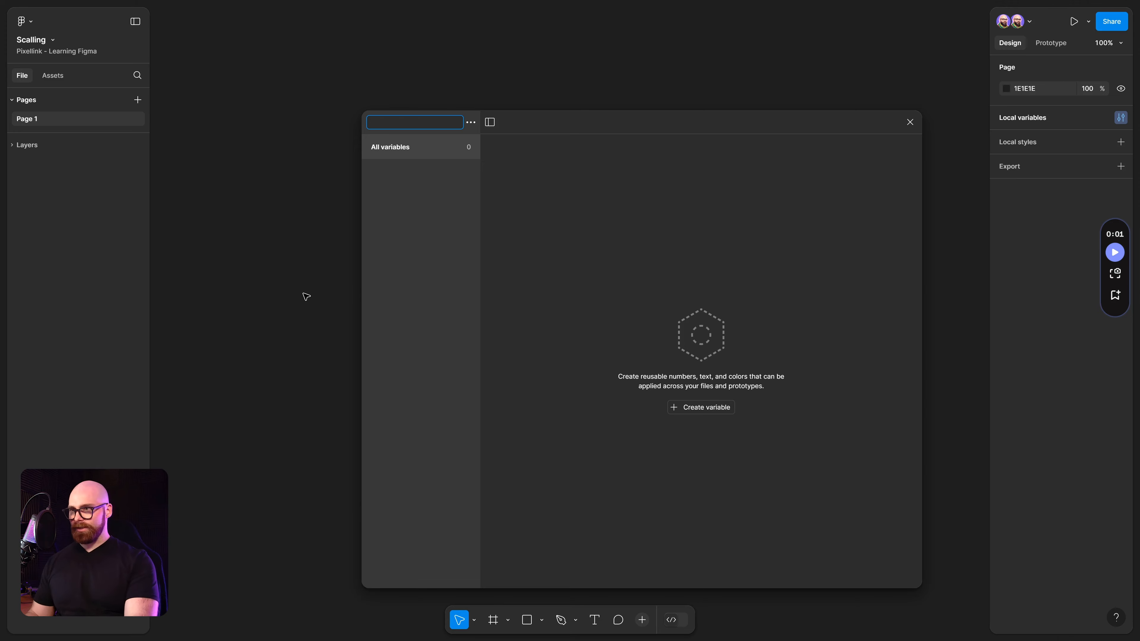
{"action": "type", "text": "Sale"}
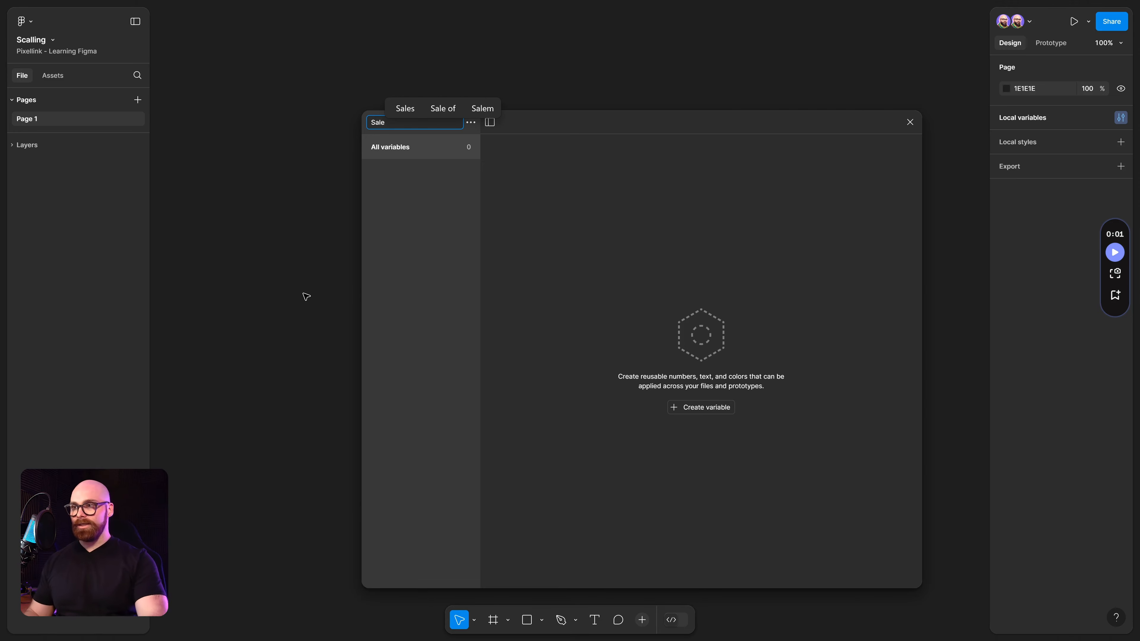
{"action": "key", "text": "BackSpace"}
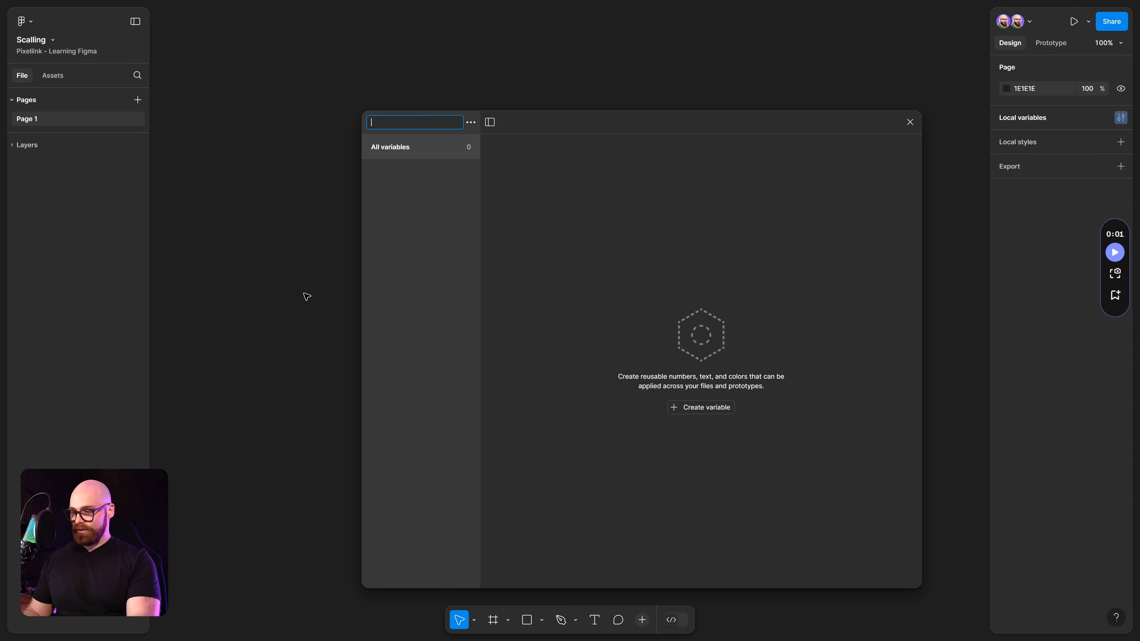
{"action": "type", "text": "A"}
{"action": "key", "text": "BackSpace"}
{"action": "type", "text": "Sacal"}
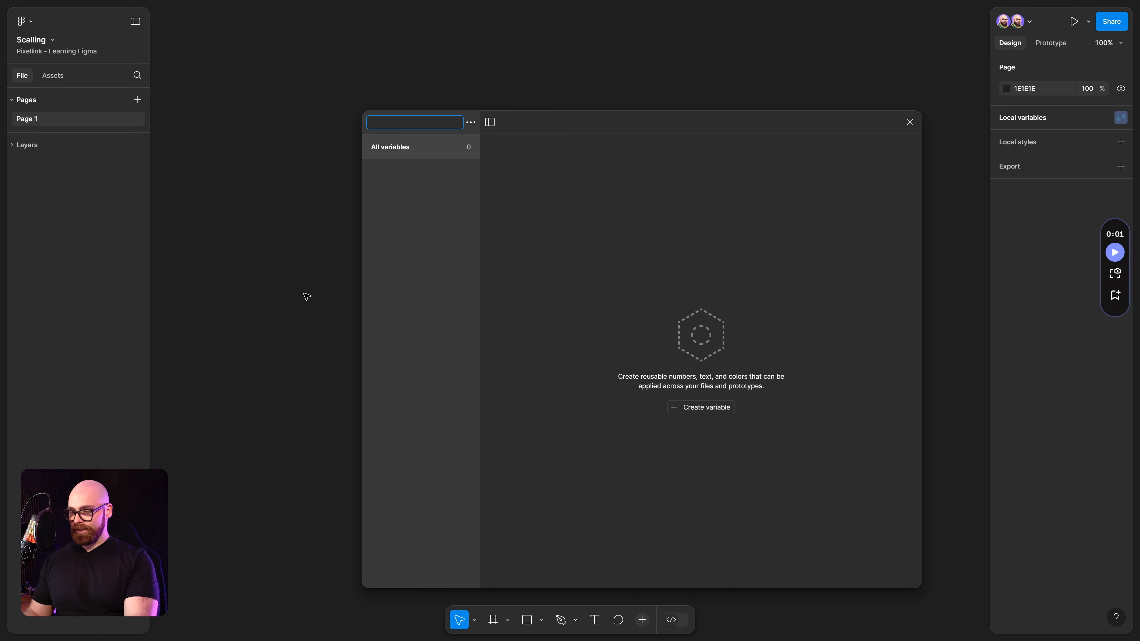
{"action": "key", "text": "Return"}
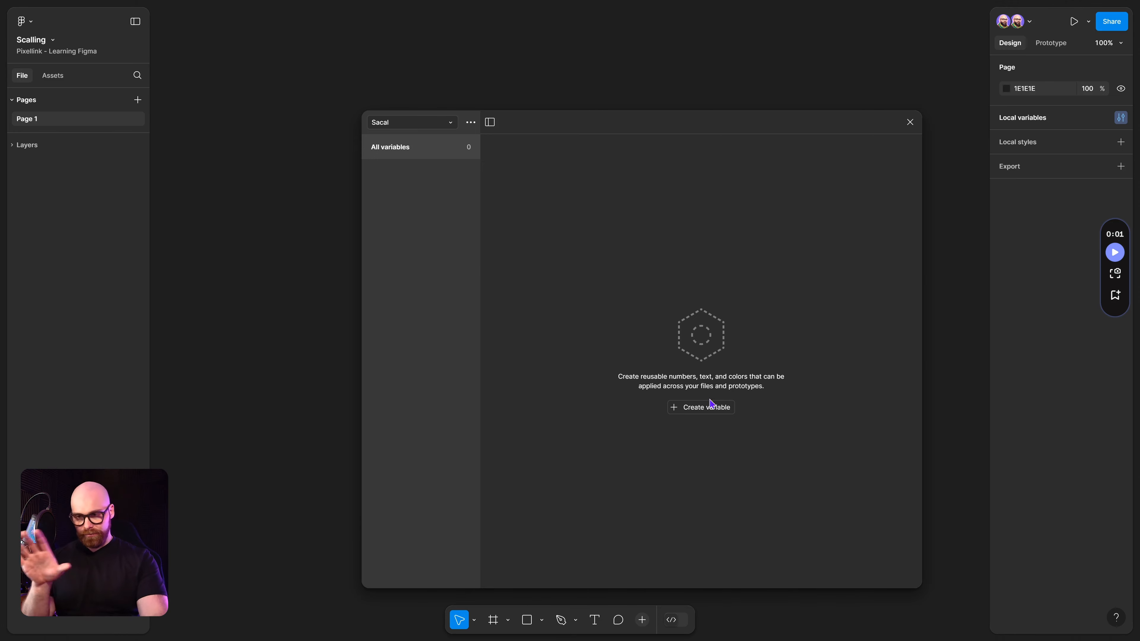
Create a number variable named 2XL in the Sacal collection and duplicate it
{"action": "left_click", "coordinate": [696, 411]}
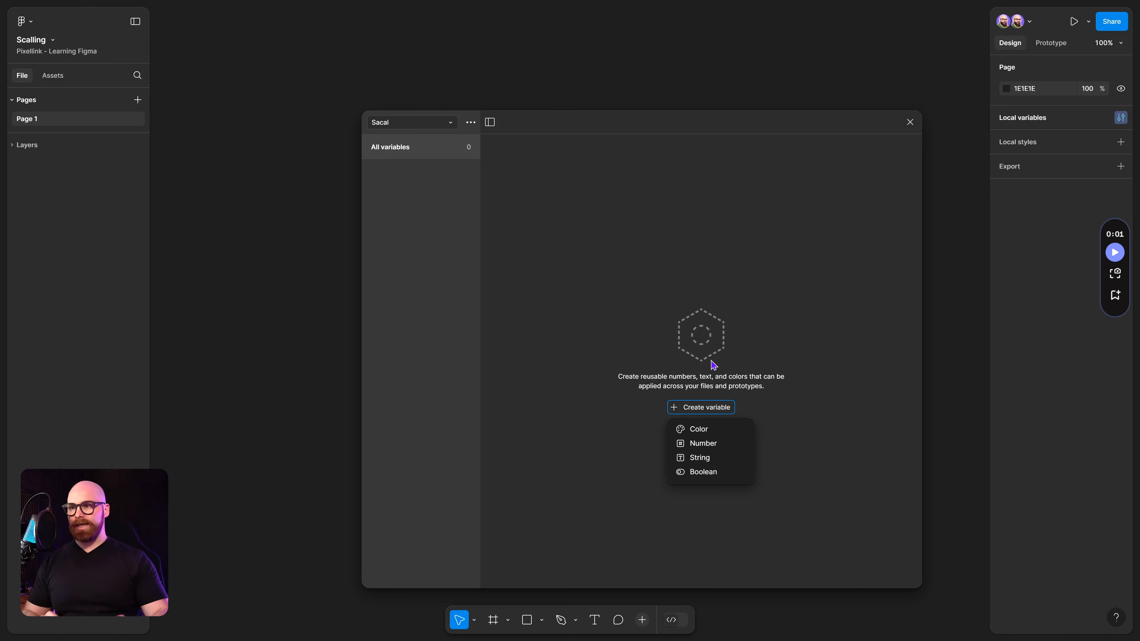
{"action": "left_click", "coordinate": [742, 444]}
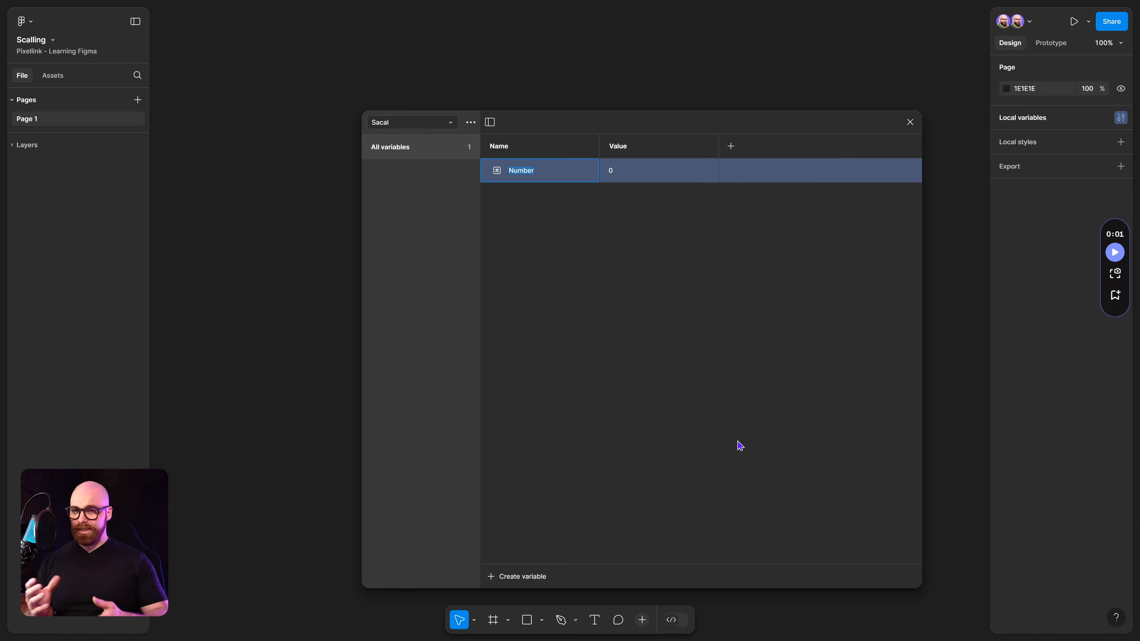
{"action": "type", "text": "X"}
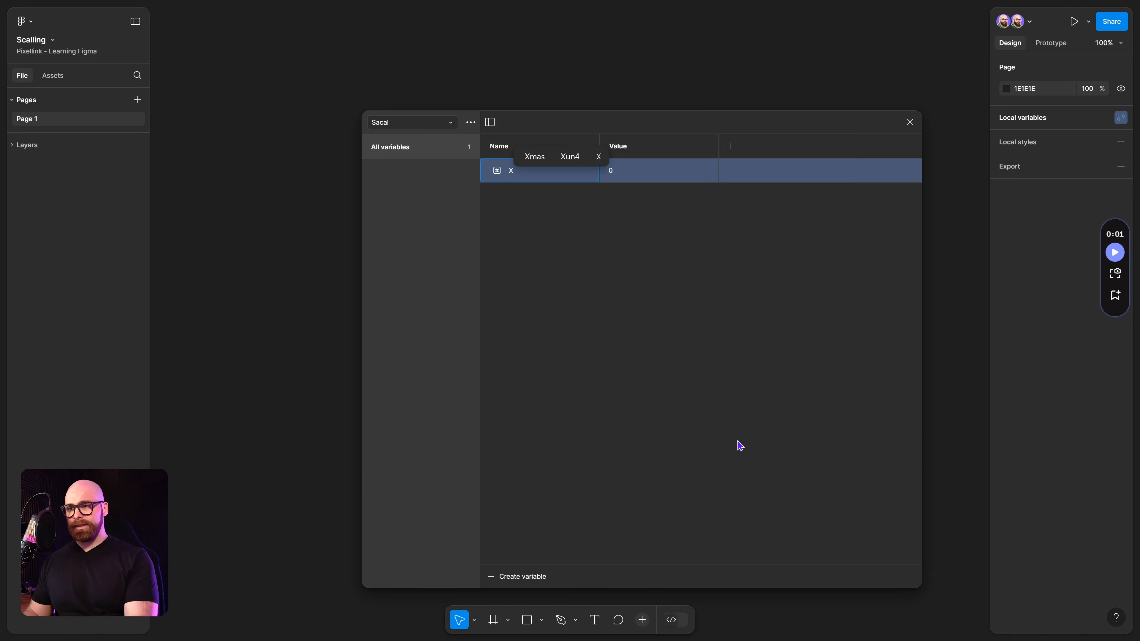
{"action": "type", "text": "L"}
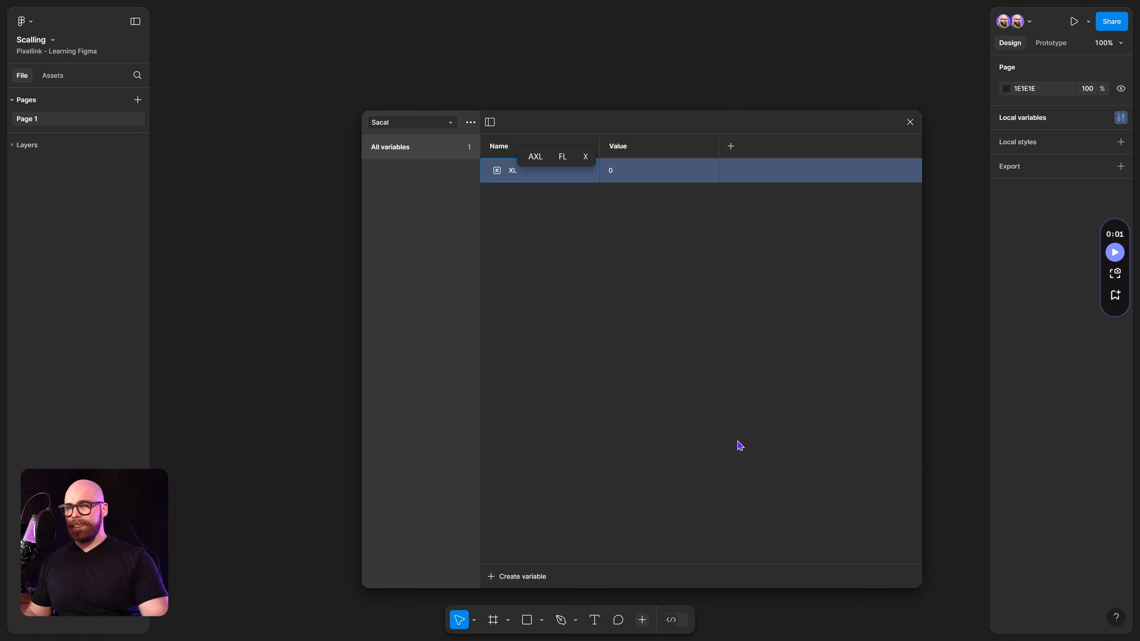
{"action": "type", "text": "2"}
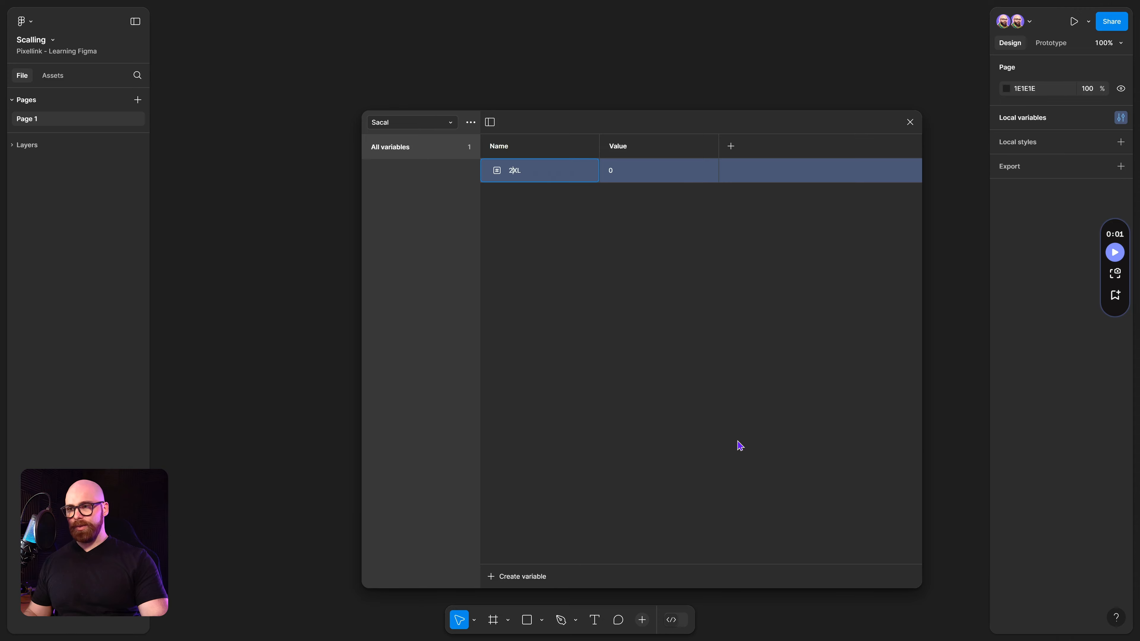
{"action": "right_click", "coordinate": [543, 172]}
{"action": "left_click", "coordinate": [564, 215]}
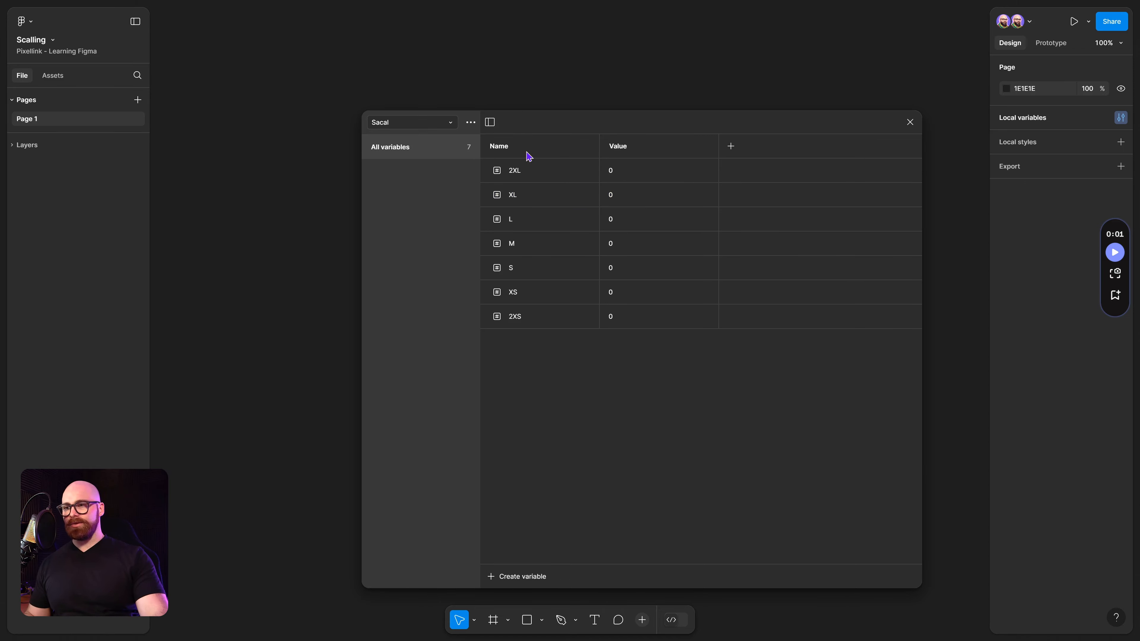
Examine the variables offered as aliases for the 2XL value, review the Size collection, and return to the Sacal collection
{"action": "left_click", "coordinate": [533, 175]}
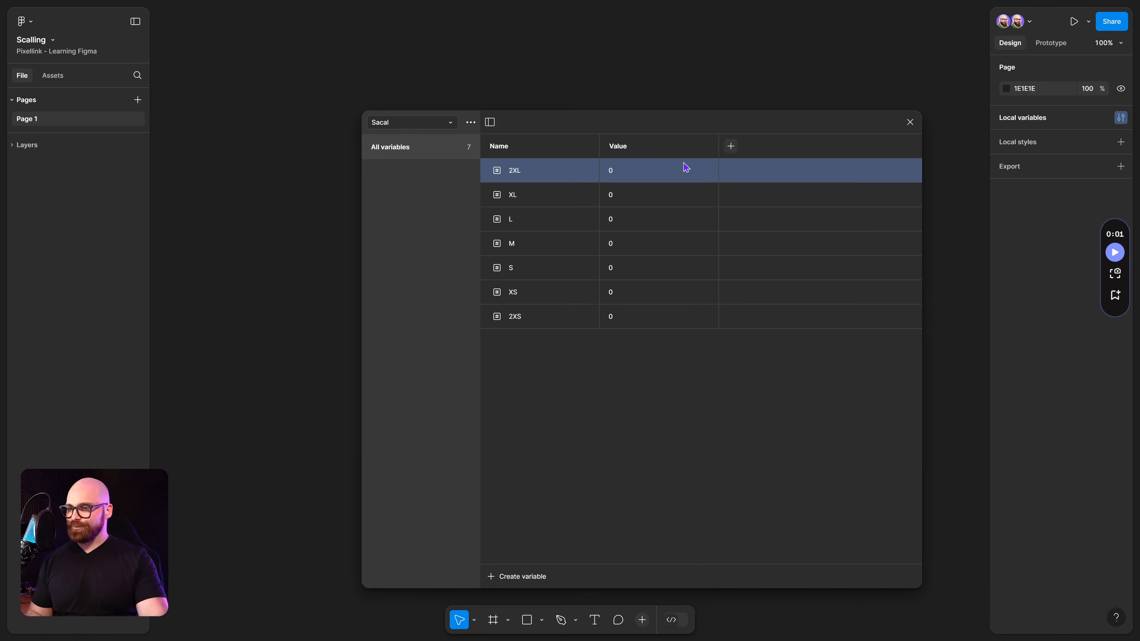
{"action": "right_click", "coordinate": [679, 177]}
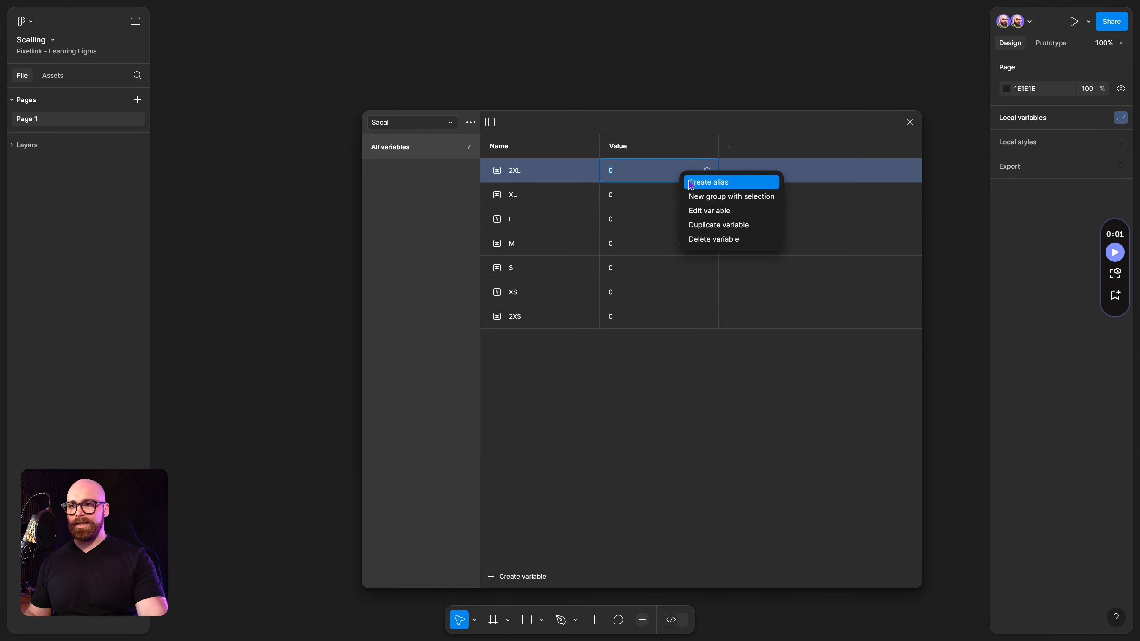
{"action": "right_click", "coordinate": [655, 171]}
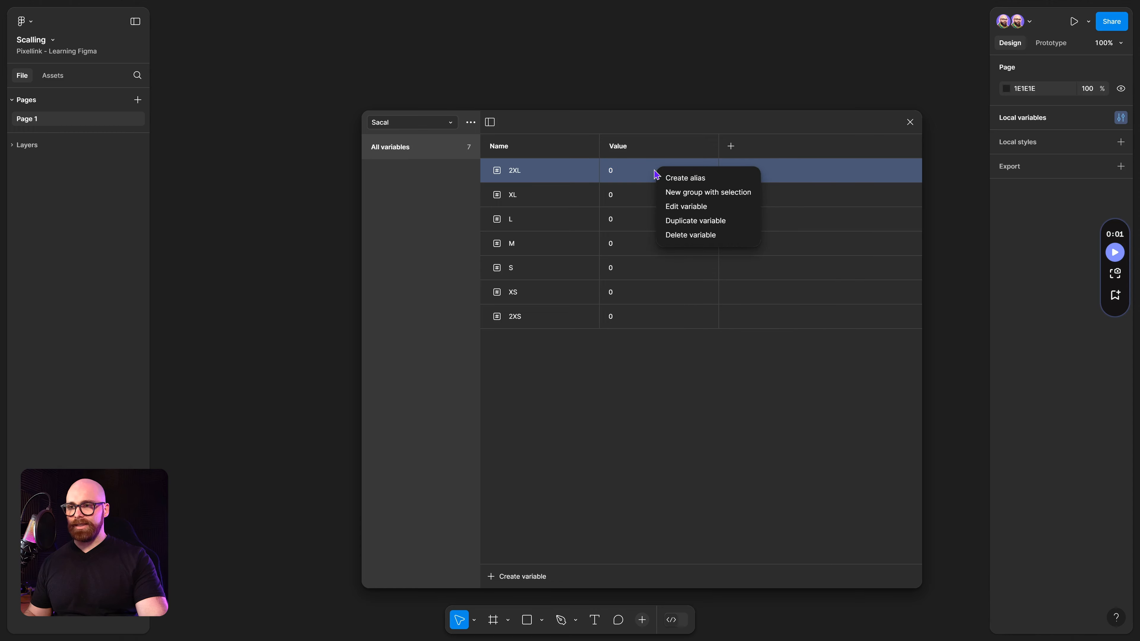
{"action": "left_click", "coordinate": [703, 178]}
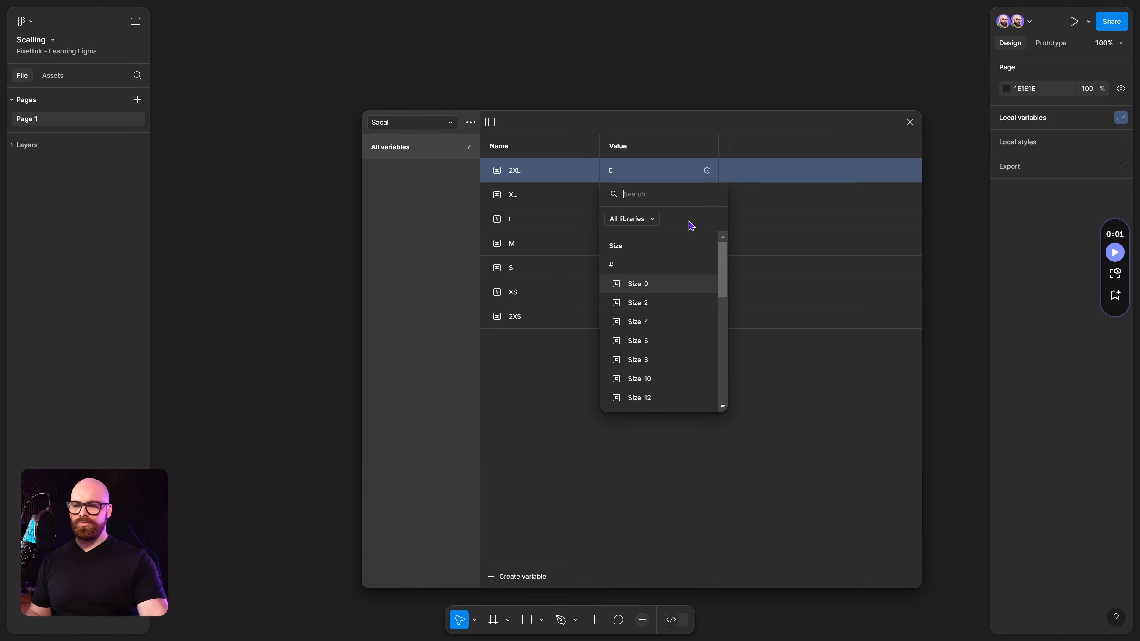
{"action": "left_click", "coordinate": [531, 380]}
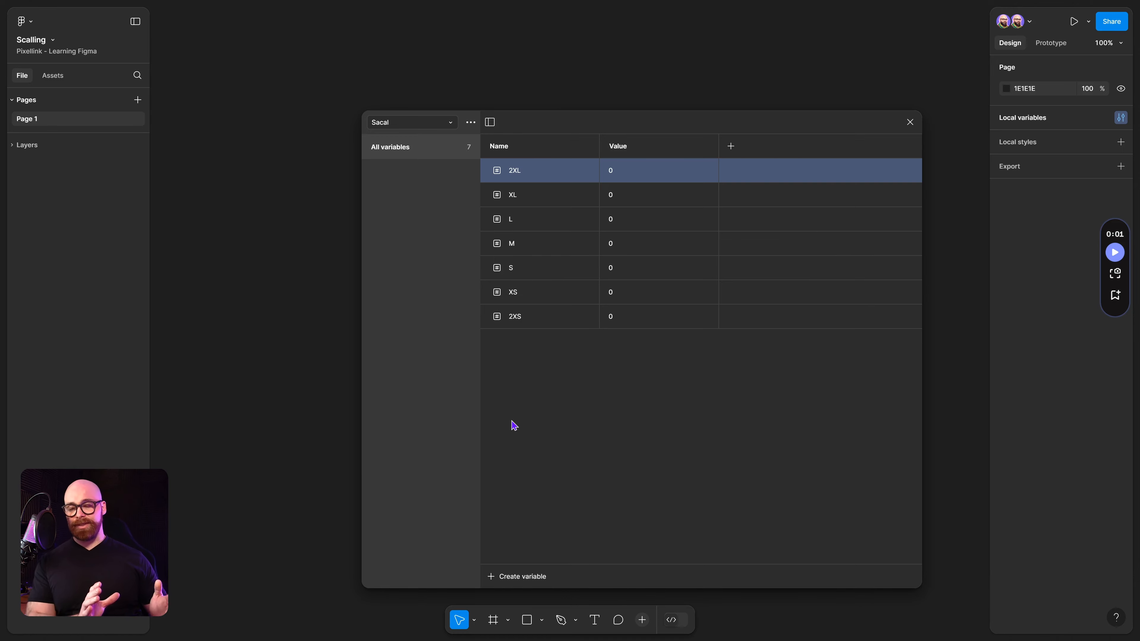
{"action": "left_click", "coordinate": [426, 124]}
{"action": "left_click", "coordinate": [434, 138]}
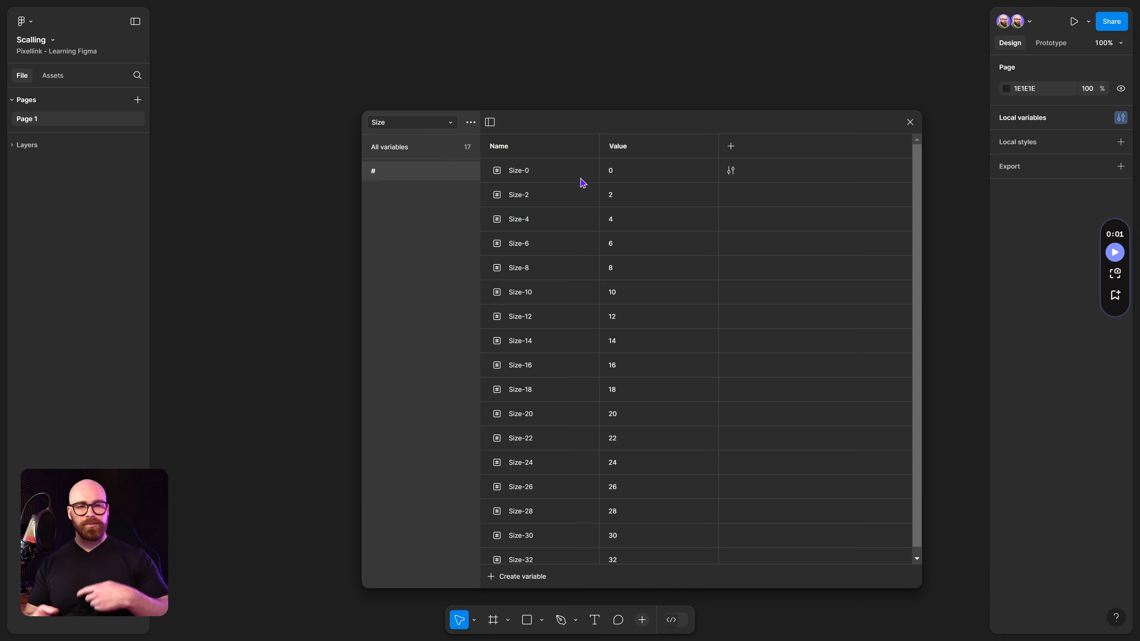
{"action": "left_click", "coordinate": [447, 127]}
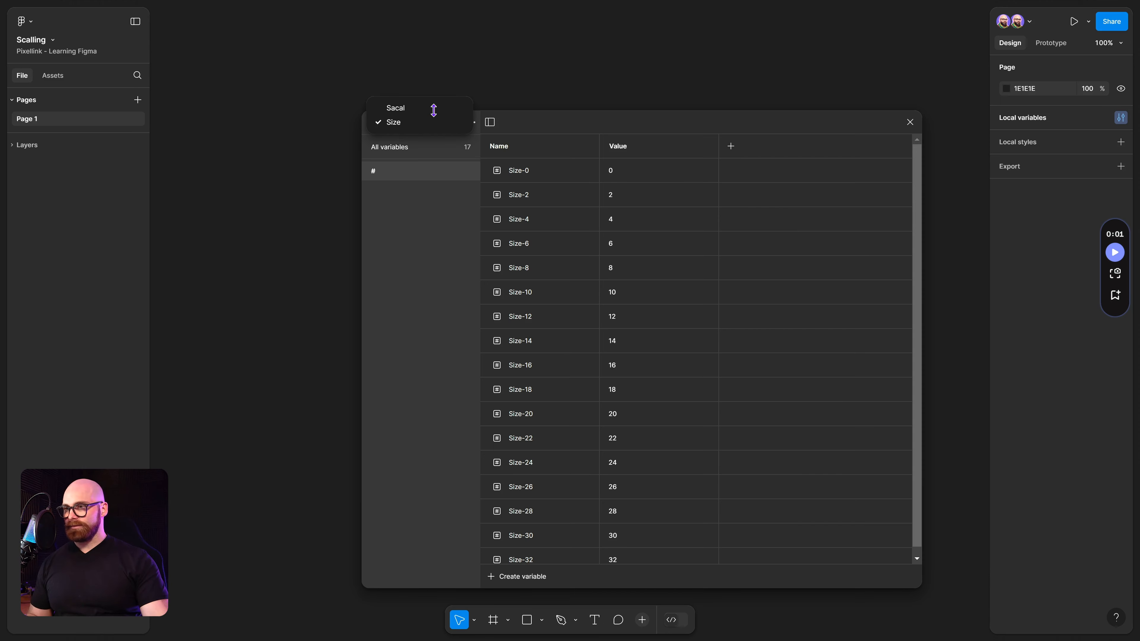
{"action": "left_click", "coordinate": [462, 112]}
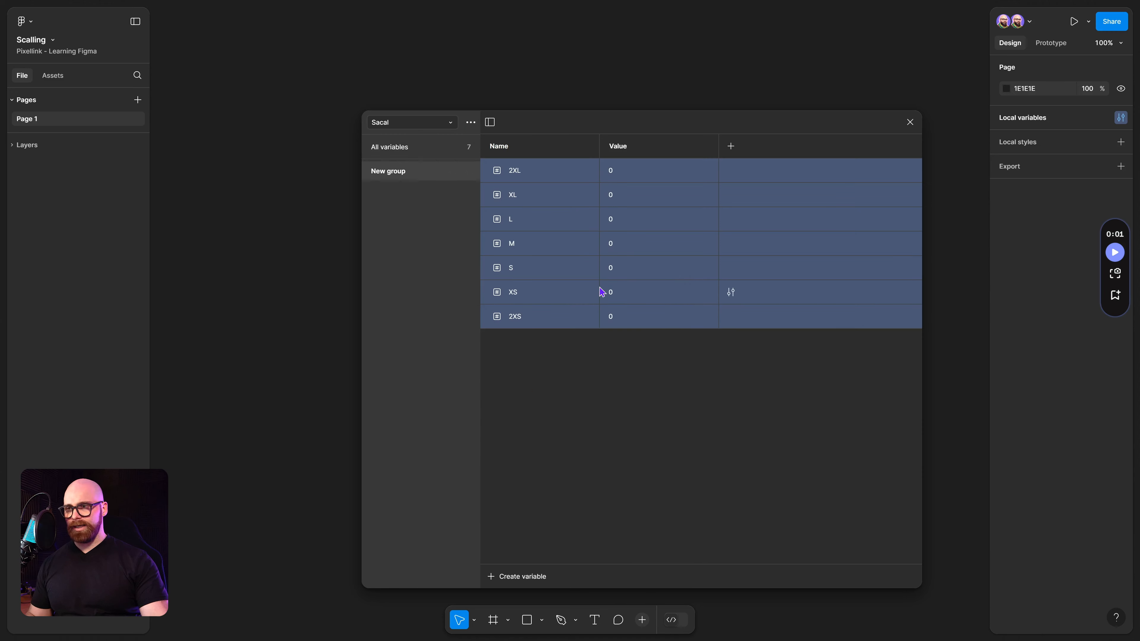
Rename the new group in the Sacal collection to Padding
{"action": "double_click", "coordinate": [410, 170]}
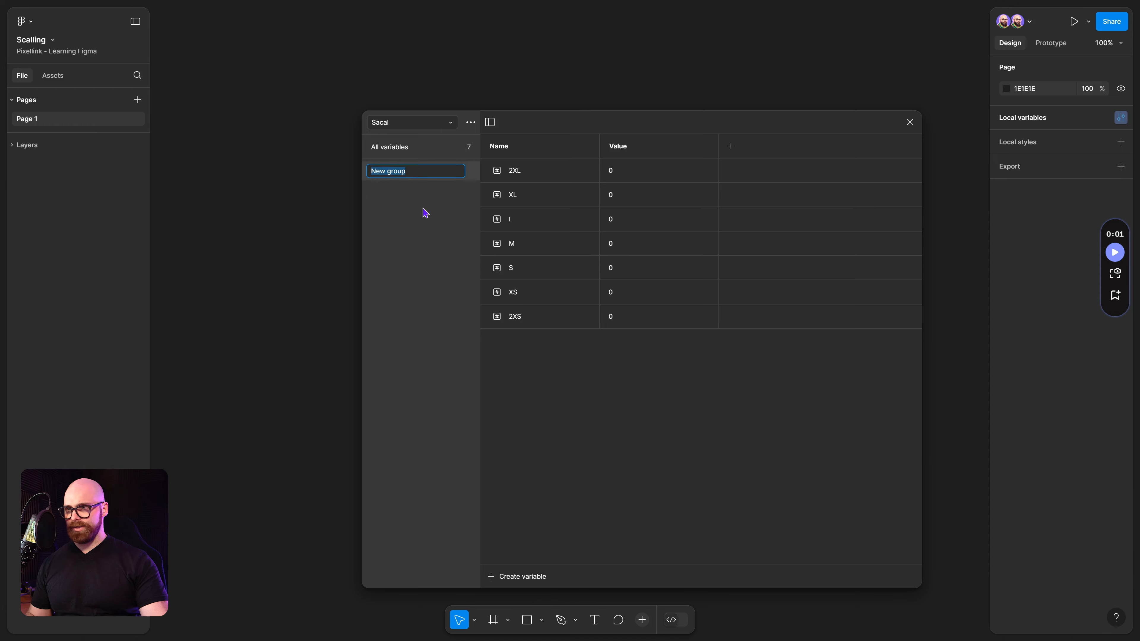
{"action": "type", "text": "Padding"}
{"action": "key", "text": "Return"}
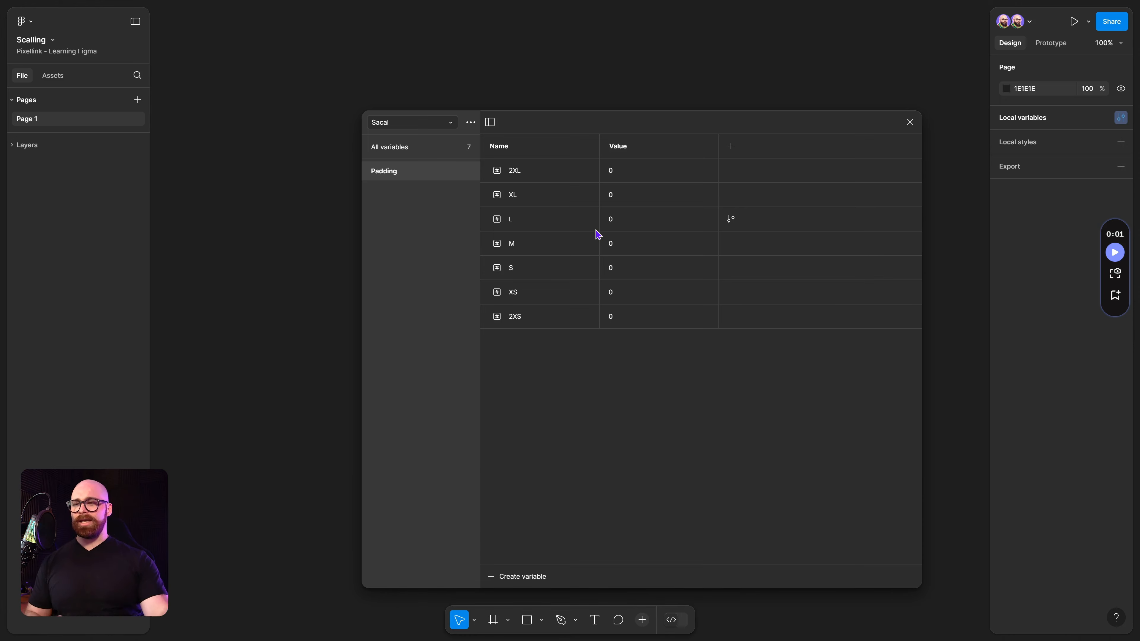
Create aliases in the Padding group linking 2XS to Size-4 and XS to Size-8
{"action": "left_click", "coordinate": [654, 319]}
{"action": "right_click", "coordinate": [654, 319]}
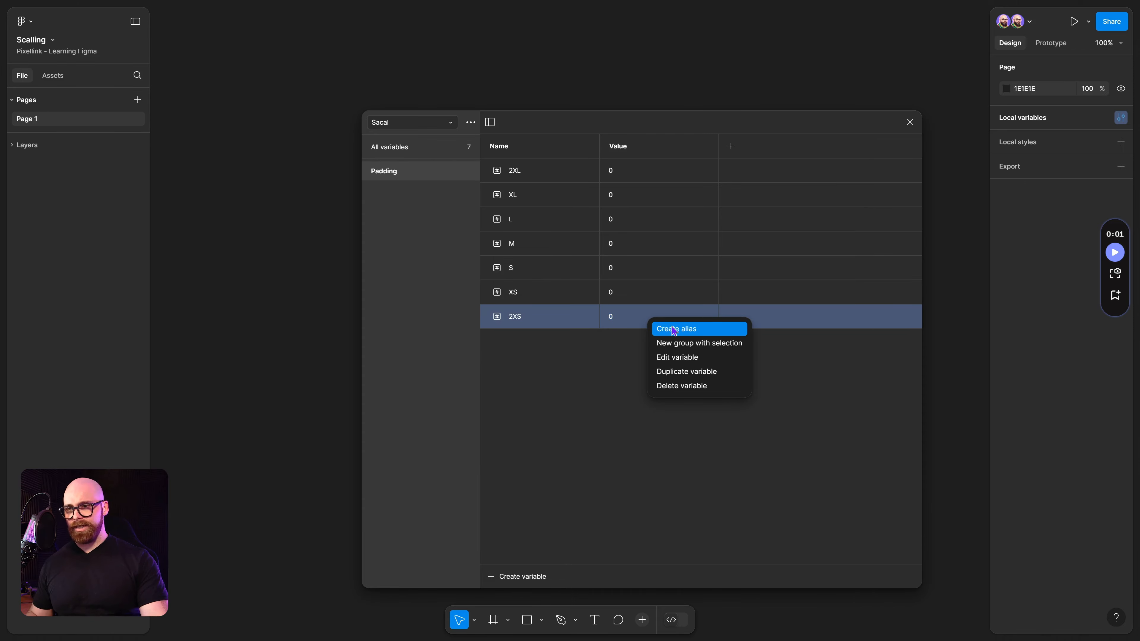
{"action": "left_click", "coordinate": [675, 327]}
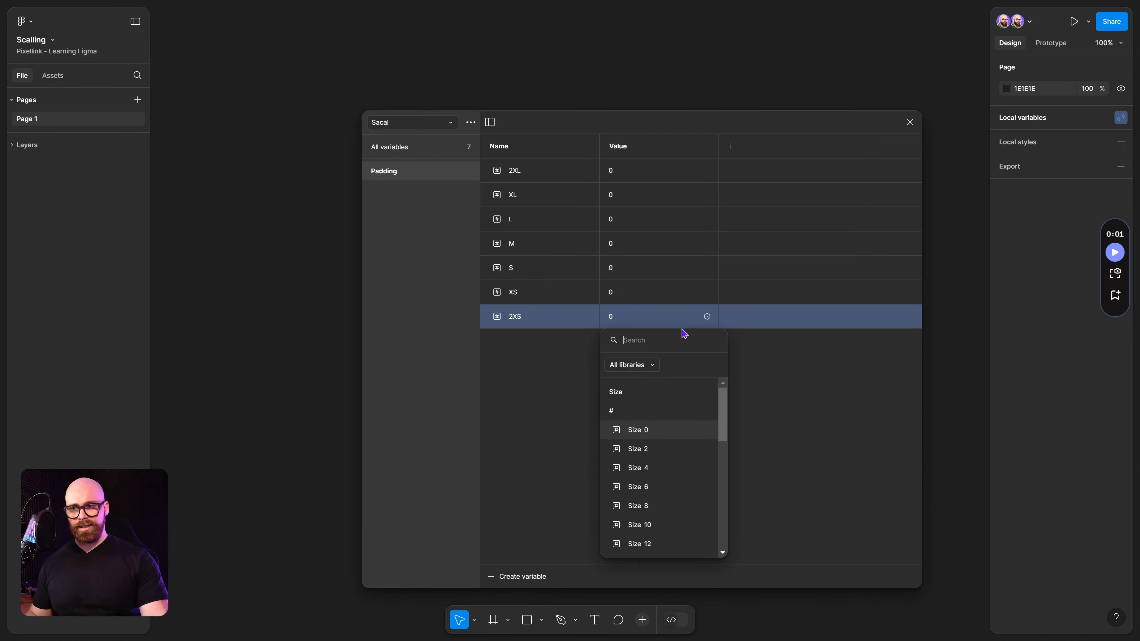
{"action": "left_click", "coordinate": [657, 476]}
{"action": "left_click", "coordinate": [654, 294]}
{"action": "right_click", "coordinate": [654, 294]}
{"action": "left_click", "coordinate": [675, 302]}
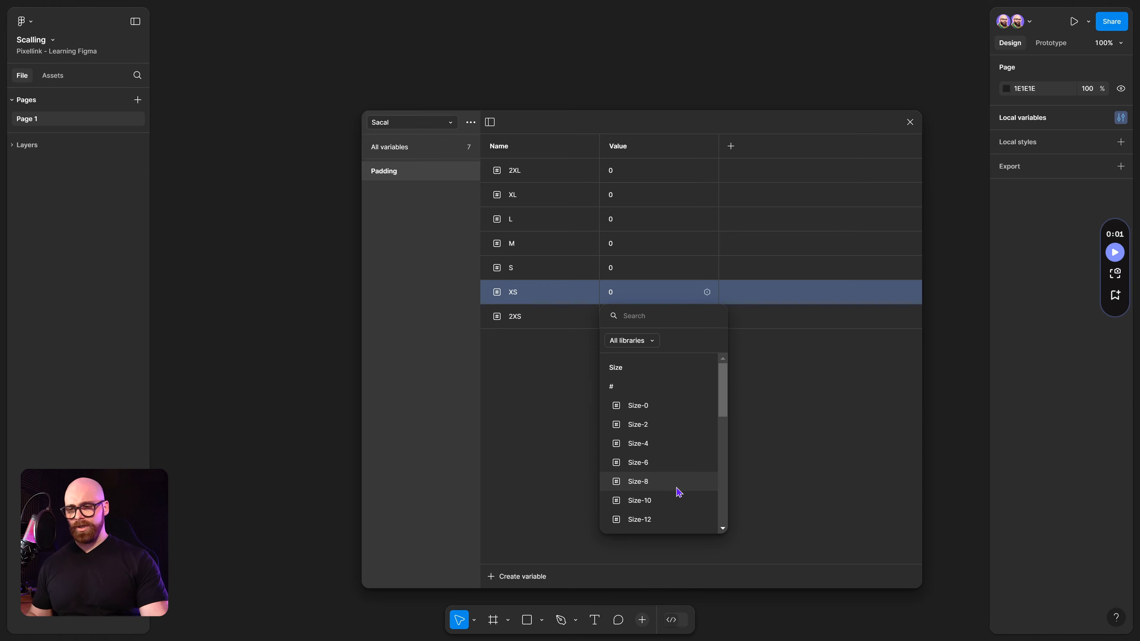
{"action": "left_click", "coordinate": [686, 480]}
In the Padding group, alias S to Size-12 and switch the 2XL alias to Size-28
{"action": "right_click", "coordinate": [649, 269]}
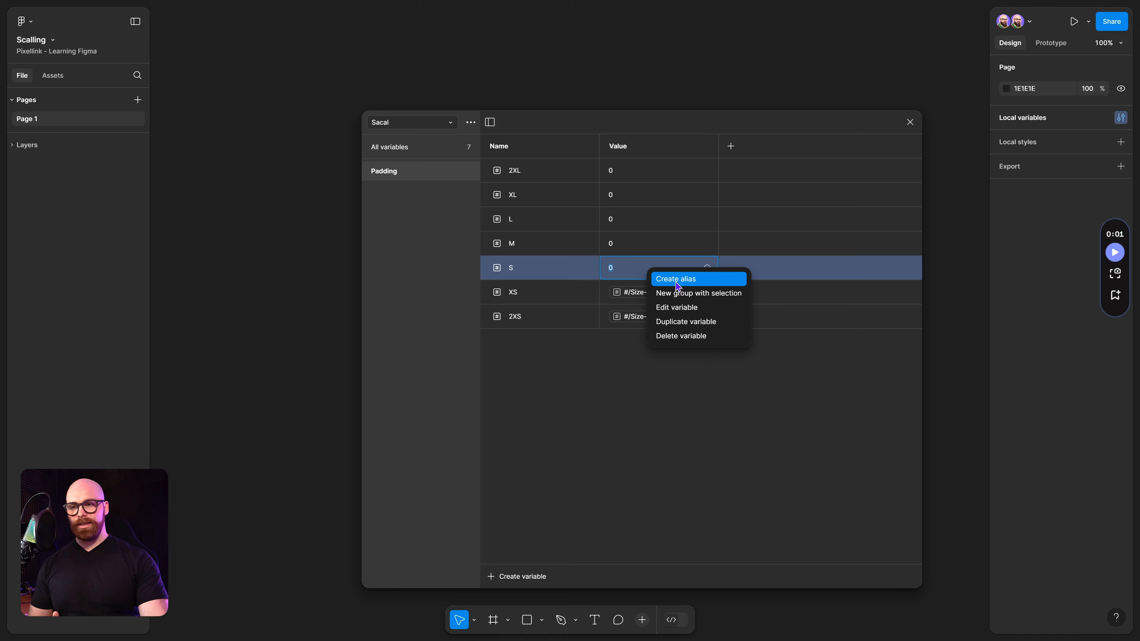
{"action": "left_click", "coordinate": [676, 279]}
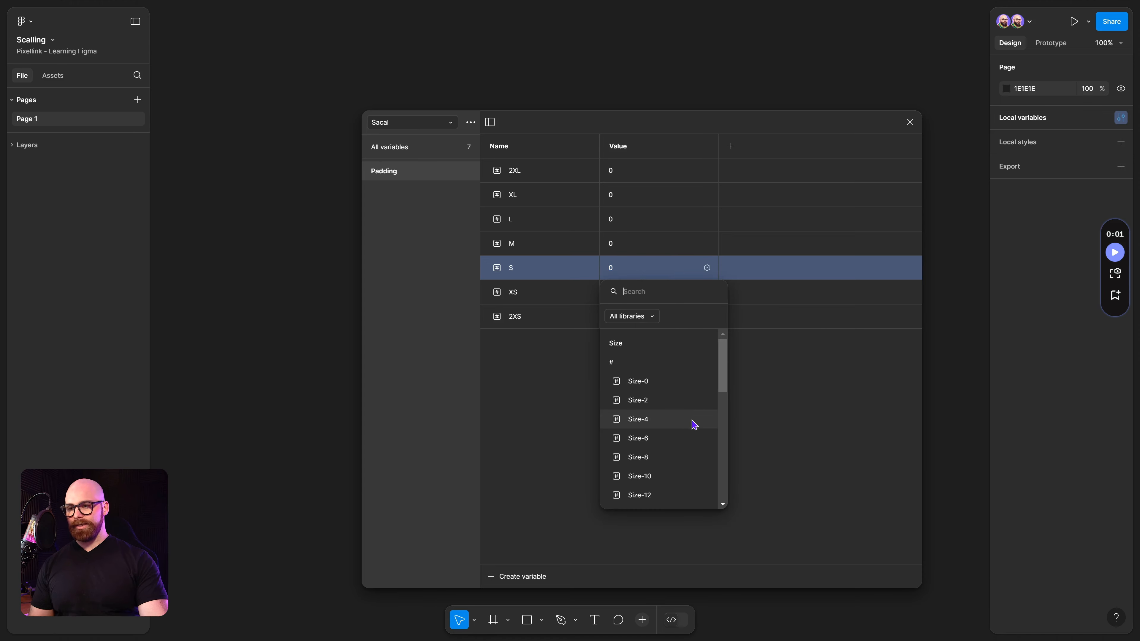
{"action": "left_click", "coordinate": [685, 496]}
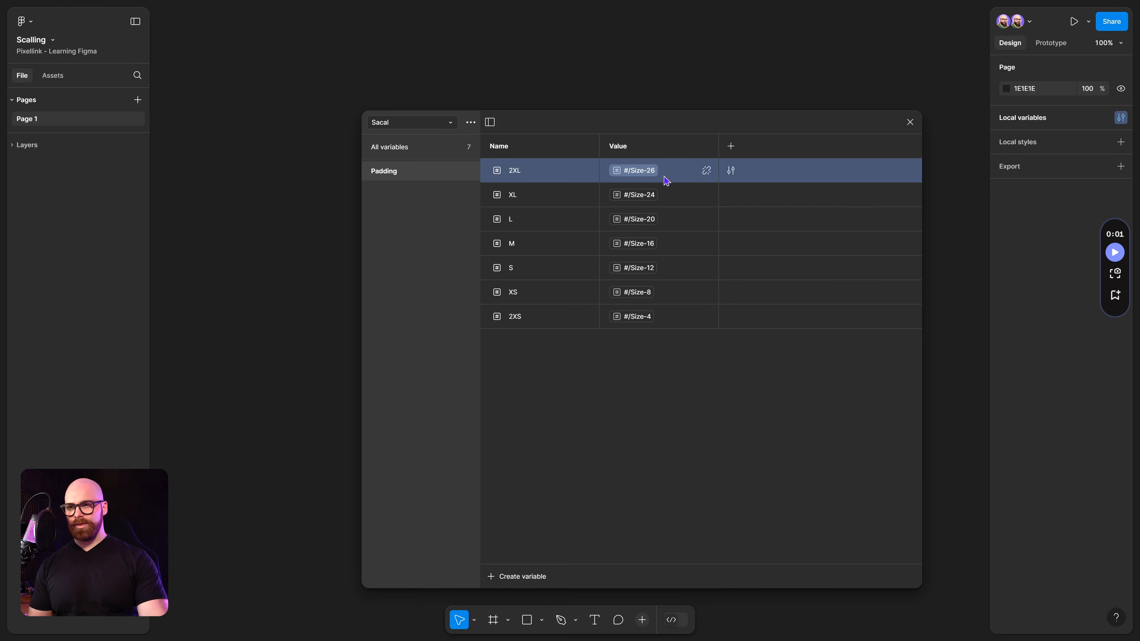
{"action": "left_click", "coordinate": [664, 174]}
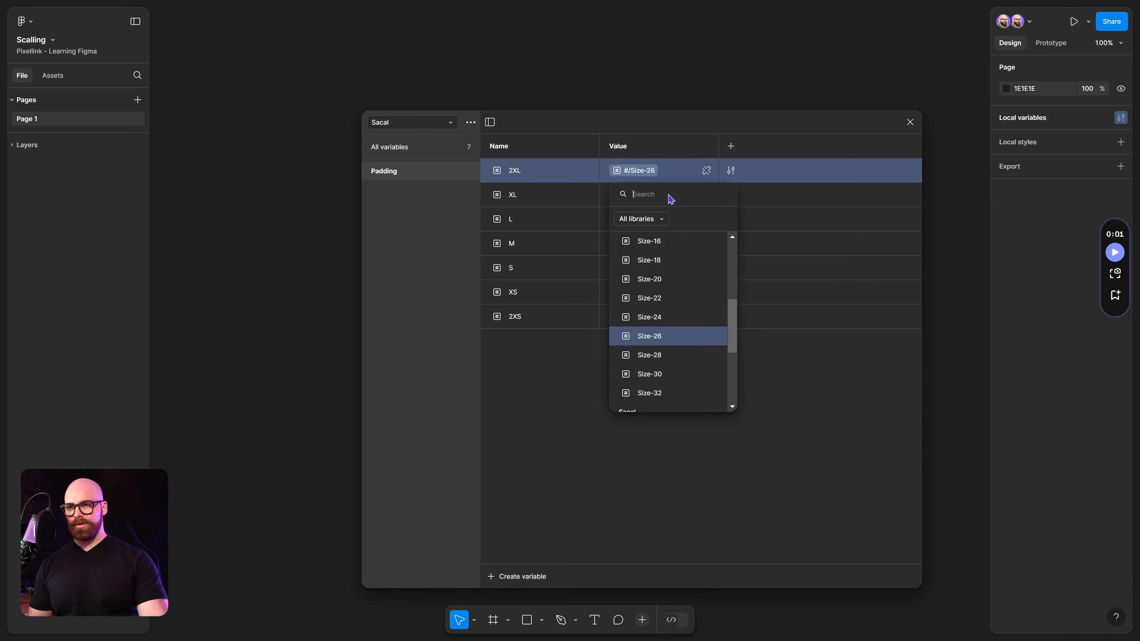
{"action": "left_click", "coordinate": [669, 355]}
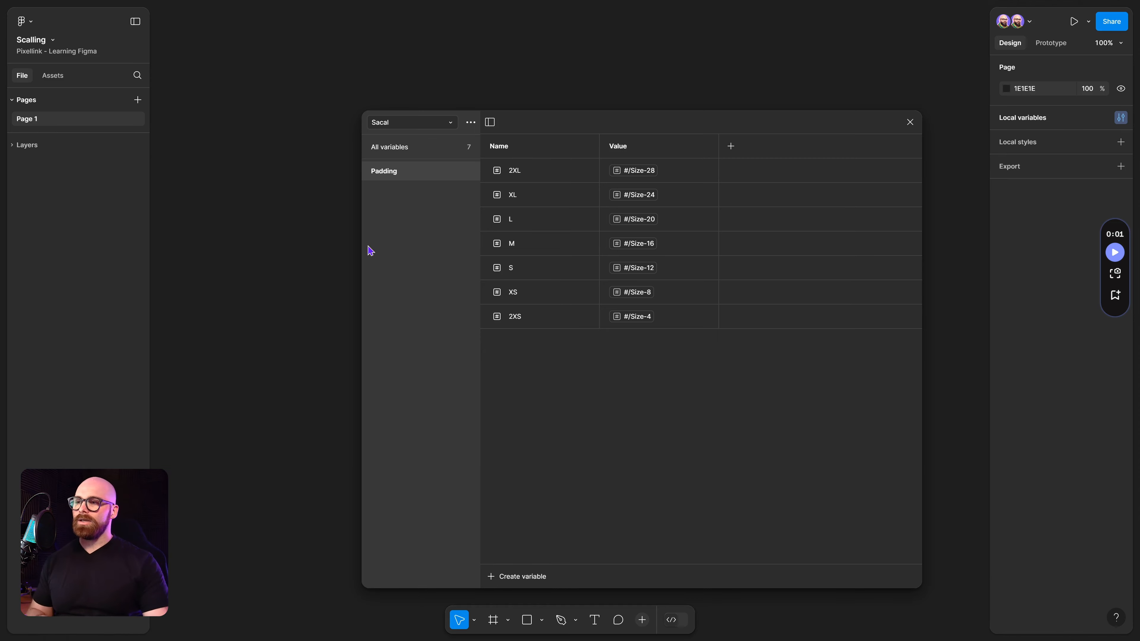
Duplicate the Padding group in the Sacal collection and rename the copy Round
{"action": "right_click", "coordinate": [405, 173]}
{"action": "left_click", "coordinate": [443, 197]}
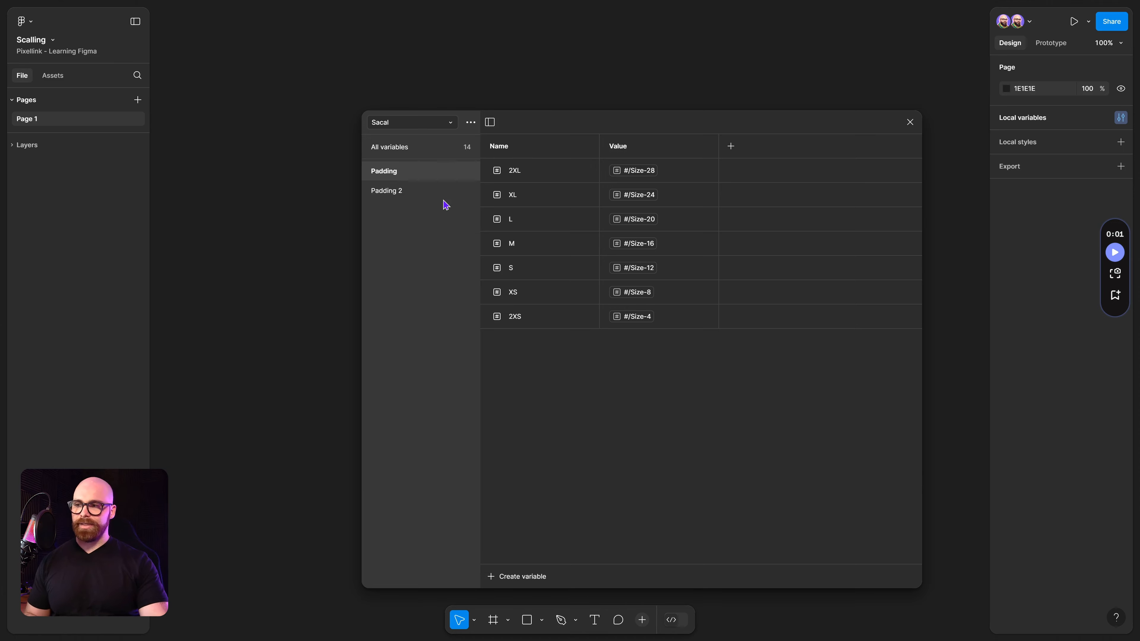
{"action": "double_click", "coordinate": [397, 191]}
{"action": "key", "text": "BackSpace"}
{"action": "type", "text": "Round"}
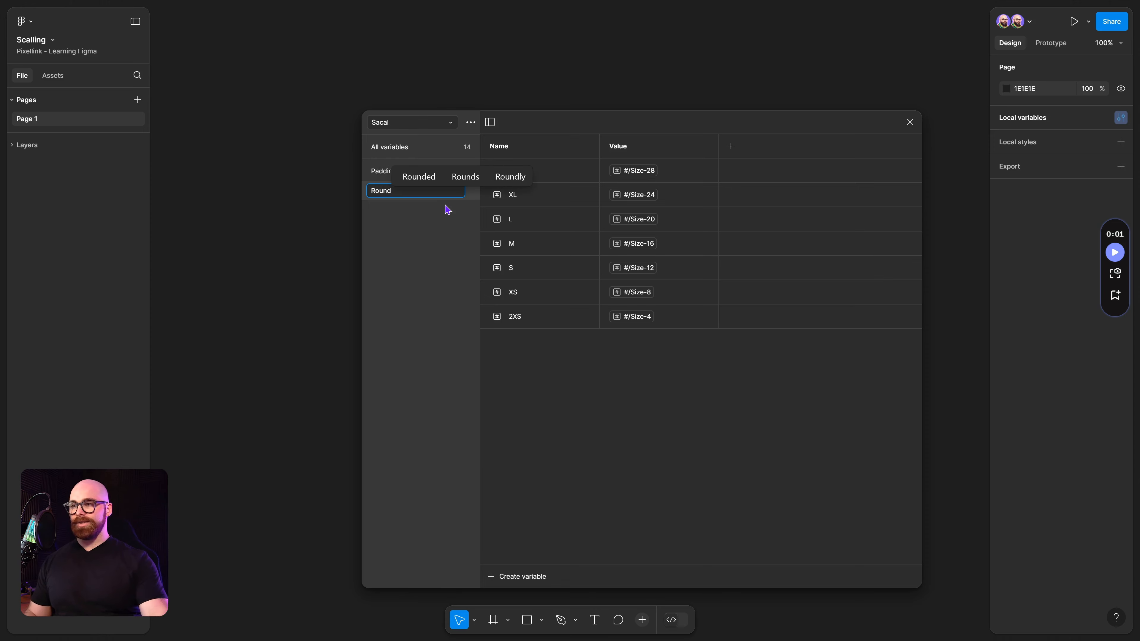
{"action": "key", "text": "Return"}
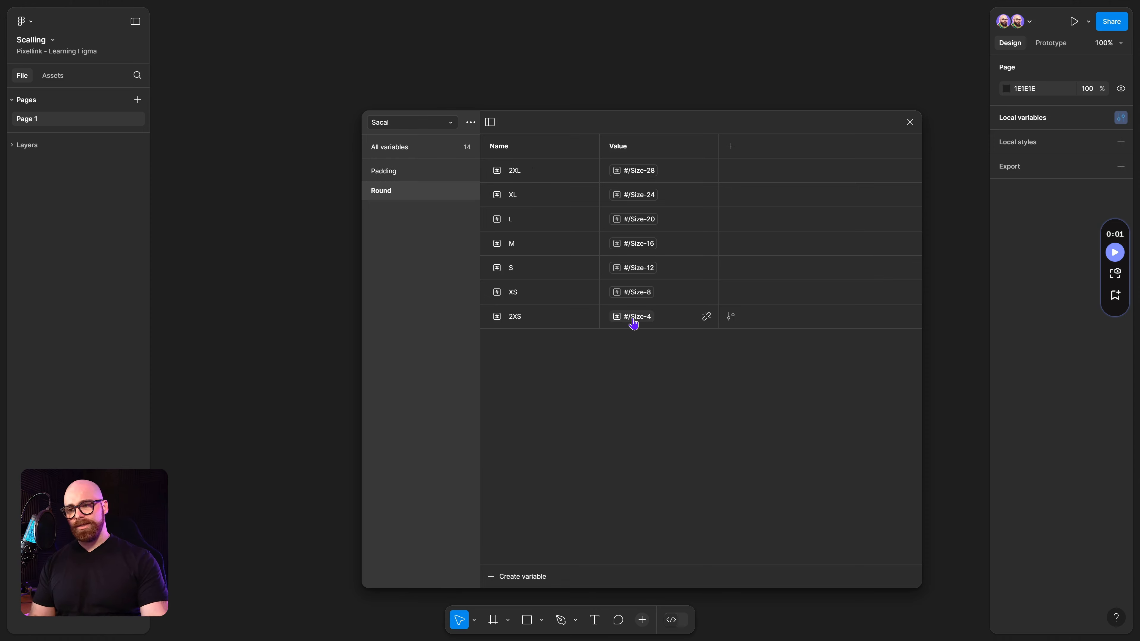
In the Round group, set the 2XS alias to Size-8 and the XS alias to Size-10
{"action": "left_click", "coordinate": [633, 317]}
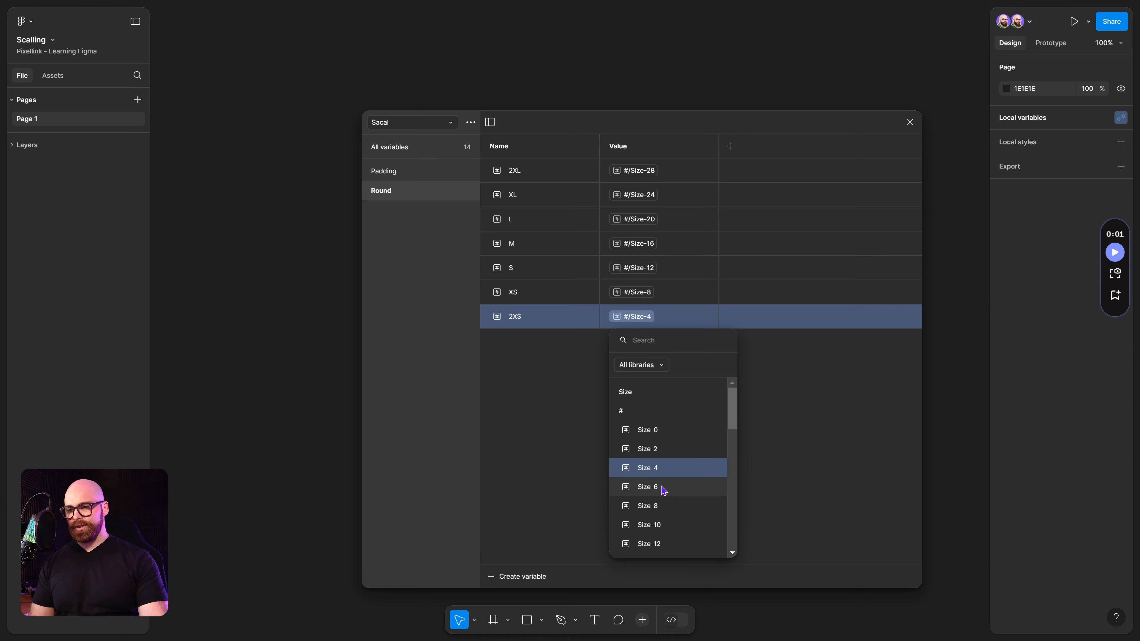
{"action": "left_click", "coordinate": [663, 506]}
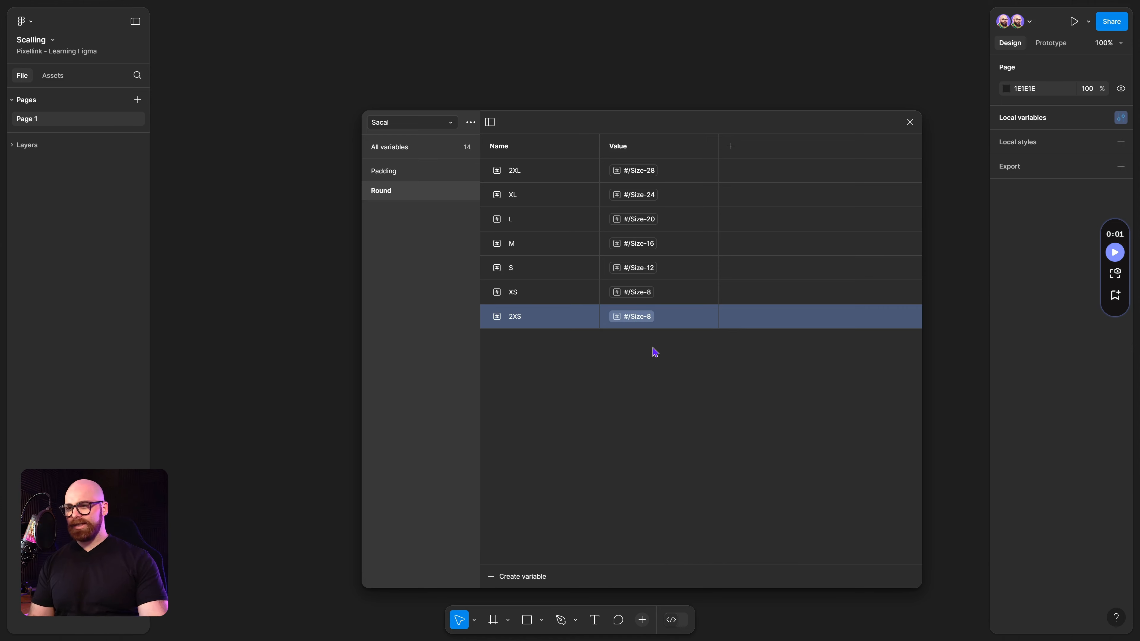
{"action": "left_click", "coordinate": [641, 319]}
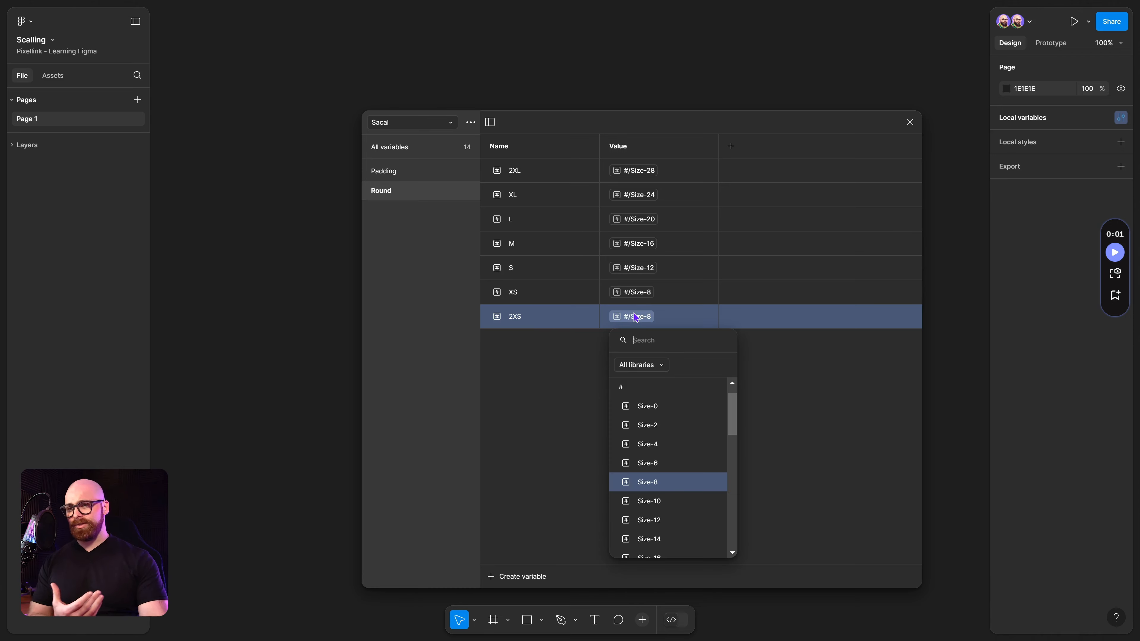
{"action": "left_click", "coordinate": [658, 481]}
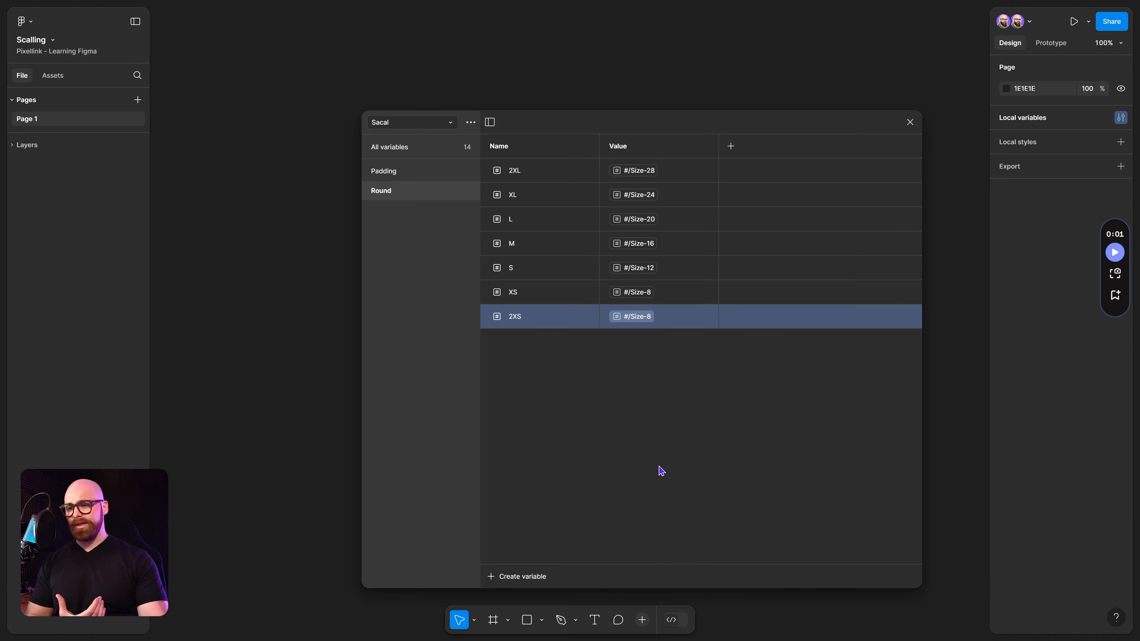
{"action": "left_click", "coordinate": [650, 292]}
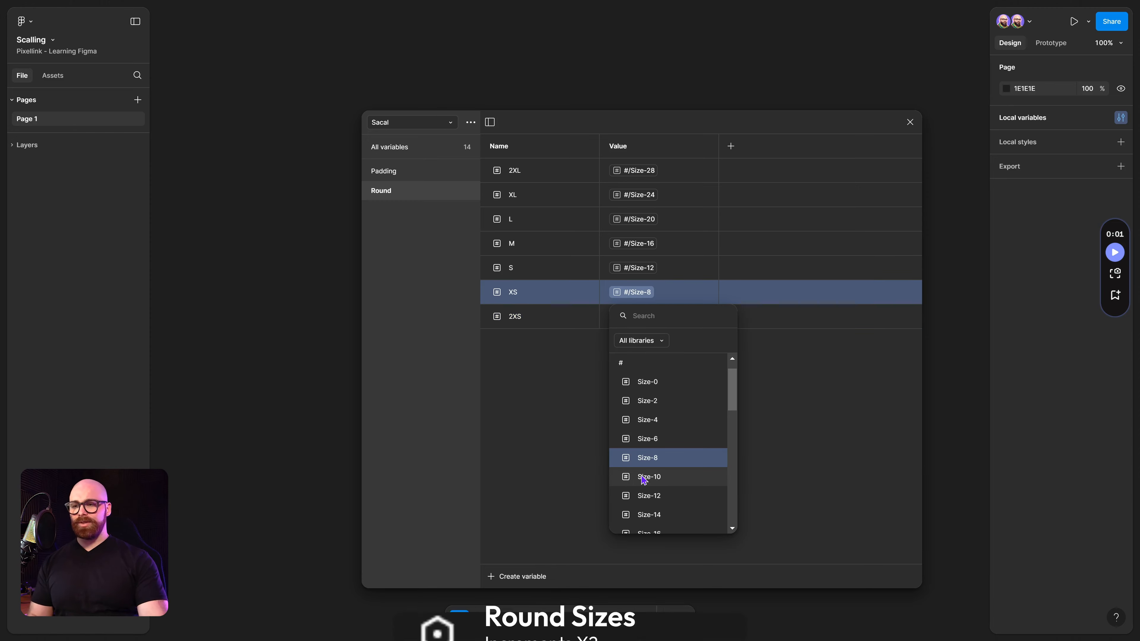
{"action": "left_click", "coordinate": [646, 479]}
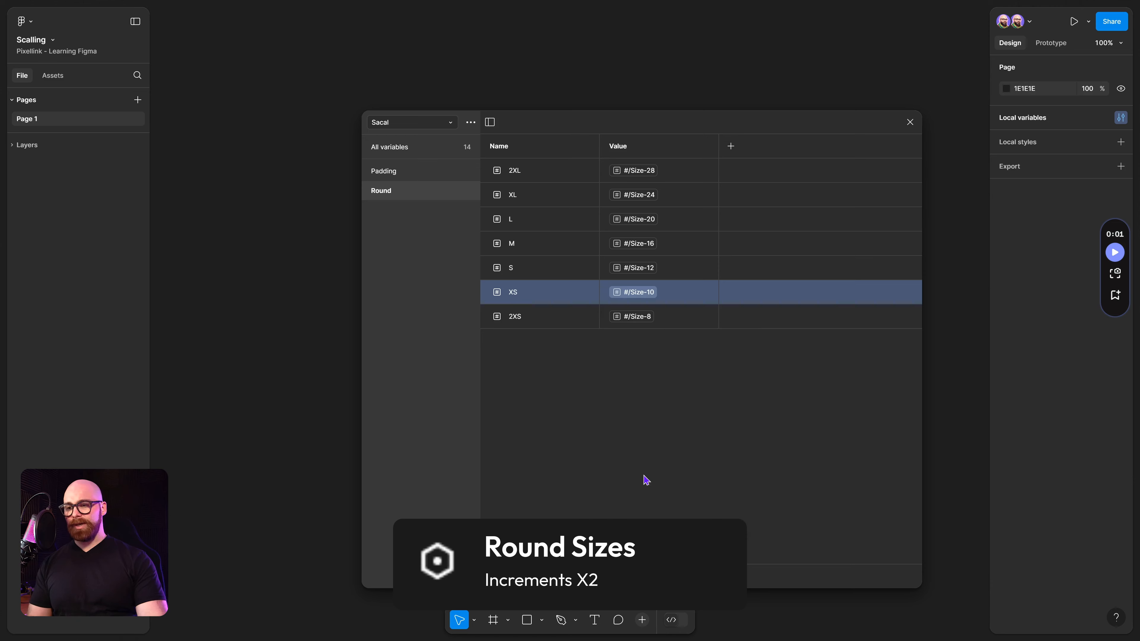
In the Round group, set the aliases of S to Size-12, M to Size-14 and 2XL to Size-30
{"action": "left_click", "coordinate": [651, 269]}
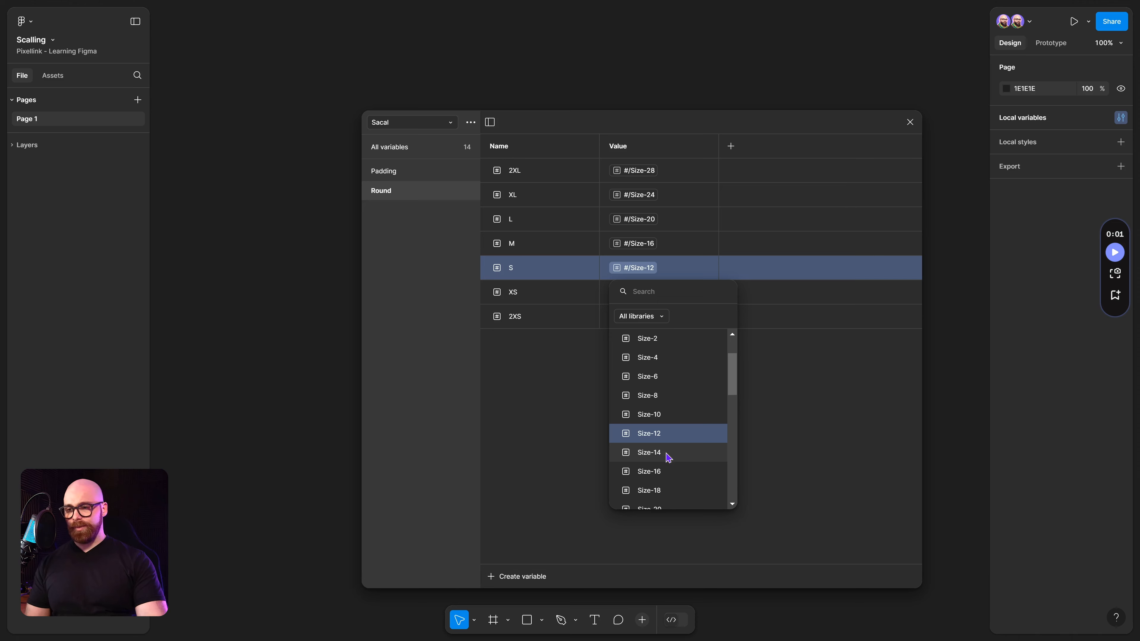
{"action": "left_click", "coordinate": [668, 435]}
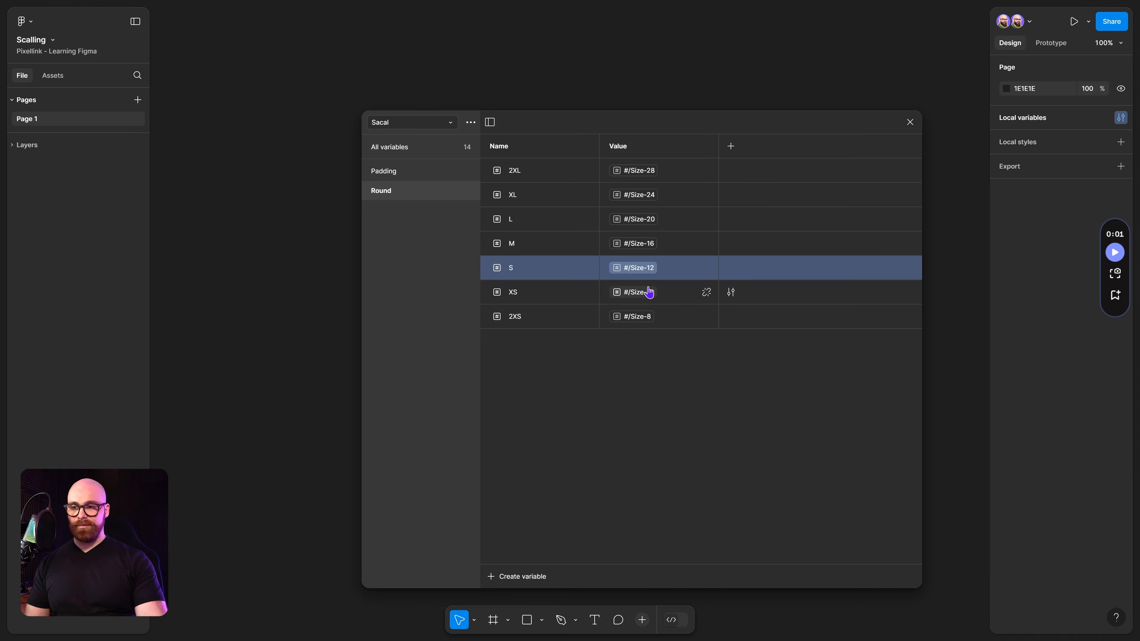
{"action": "left_click", "coordinate": [653, 243]}
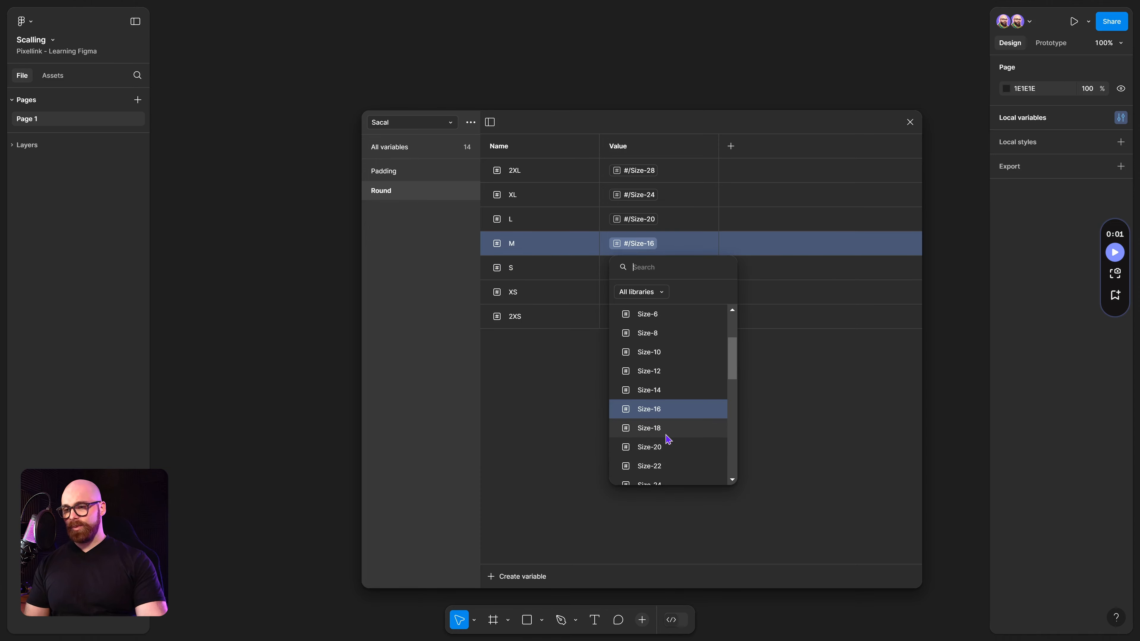
{"action": "scroll", "coordinate": [671, 404], "scroll_direction": "down", "scroll_amount": 3}
{"action": "scroll", "coordinate": [674, 374], "scroll_direction": "up", "scroll_amount": 3}
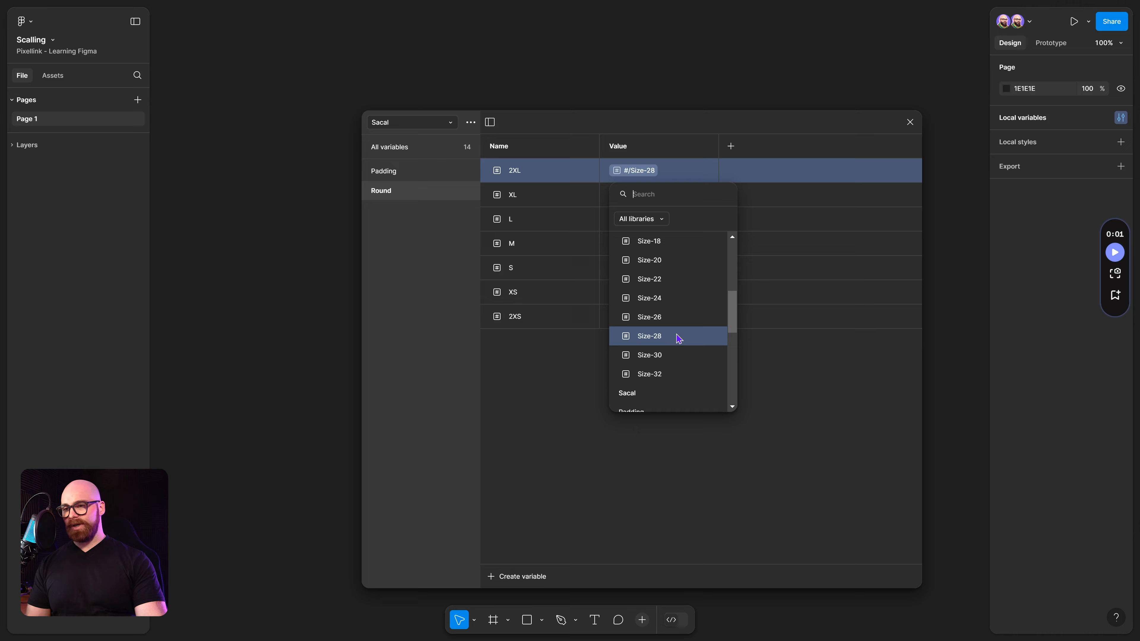
{"action": "left_click", "coordinate": [669, 359]}
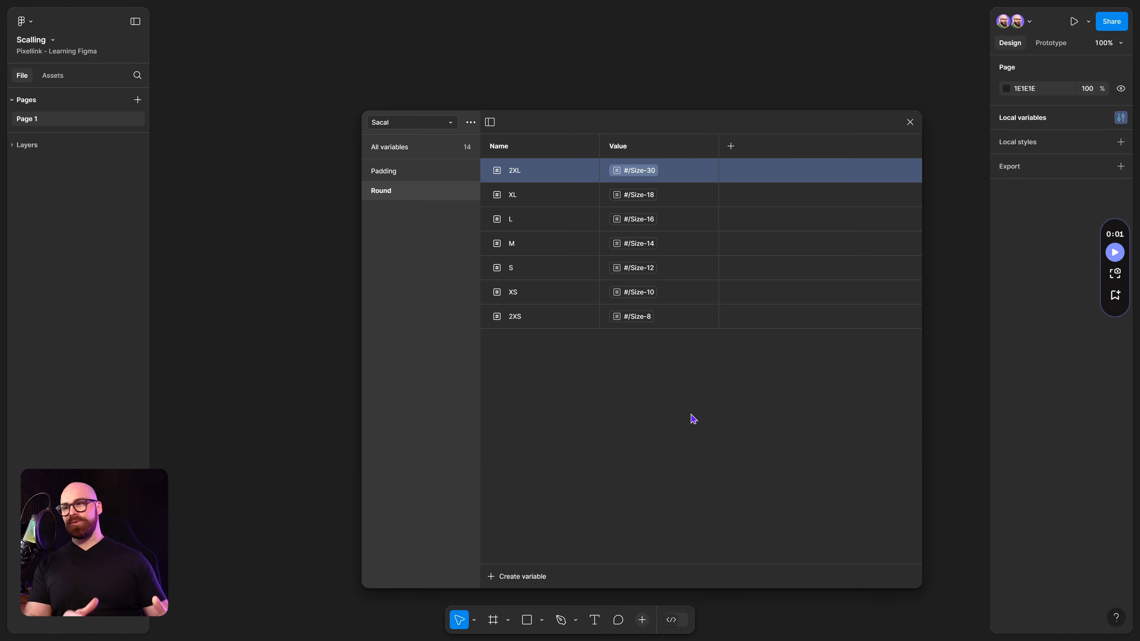
Duplicate the Round group in the Sacal collection and rename the copy Font-Size
{"action": "right_click", "coordinate": [398, 193]}
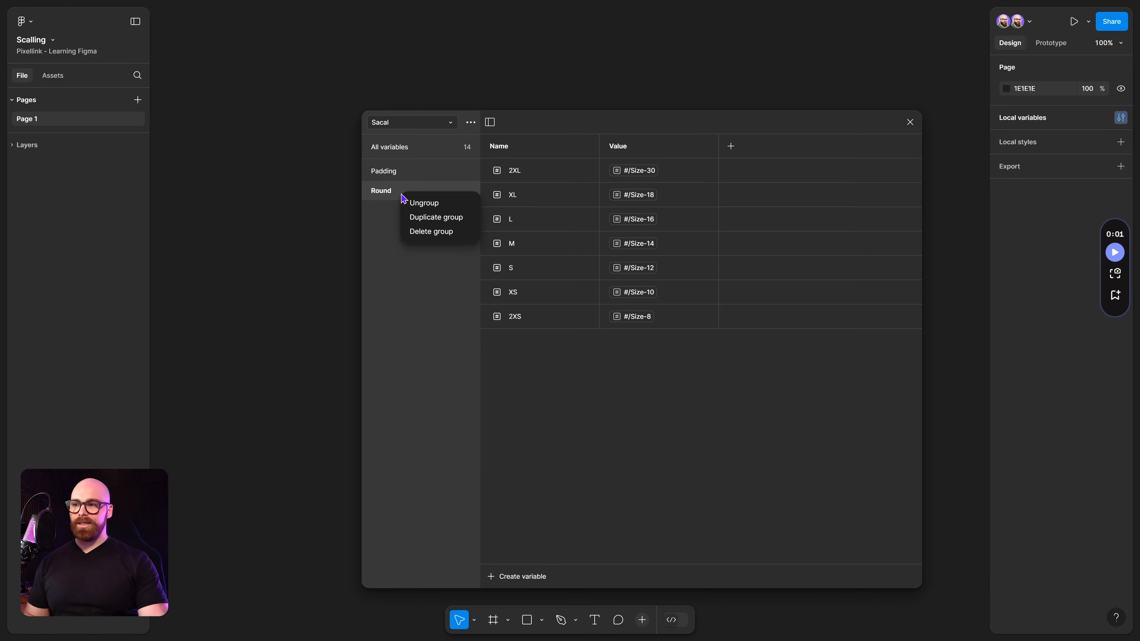
{"action": "left_click", "coordinate": [408, 219]}
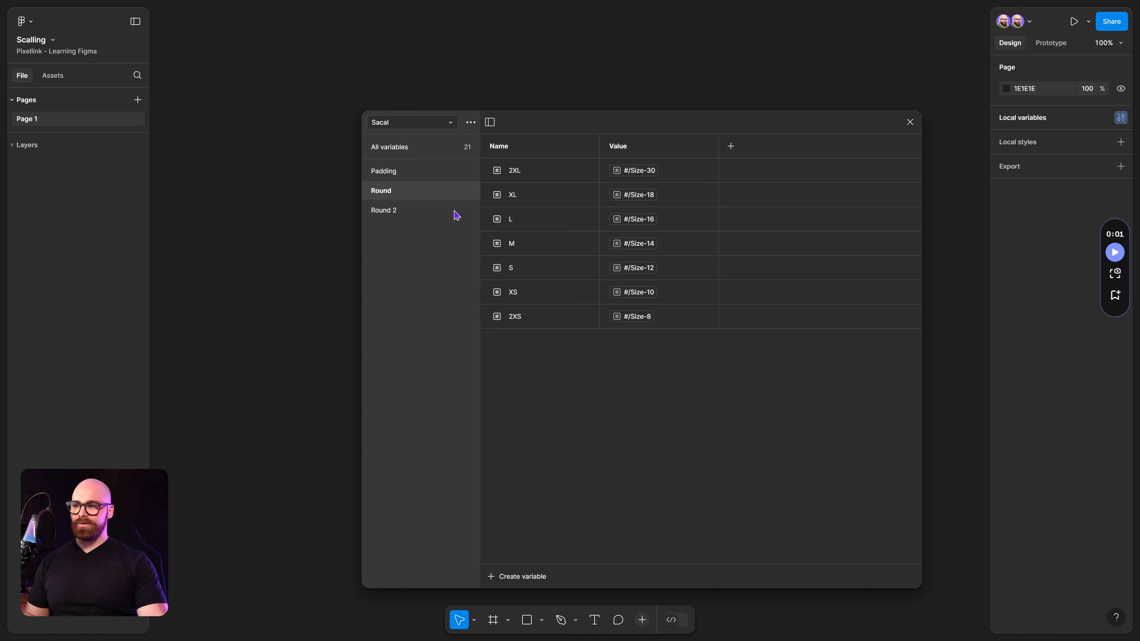
{"action": "left_click", "coordinate": [389, 220]}
{"action": "double_click", "coordinate": [392, 219]}
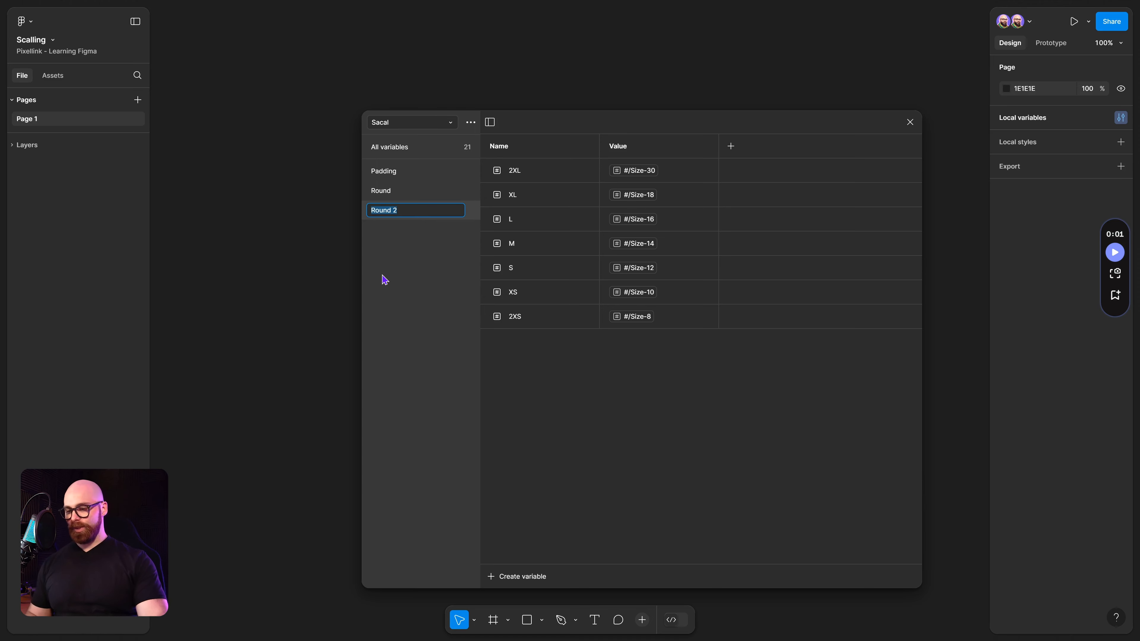
{"action": "key", "text": "BackSpace"}
{"action": "type", "text": "Font"}
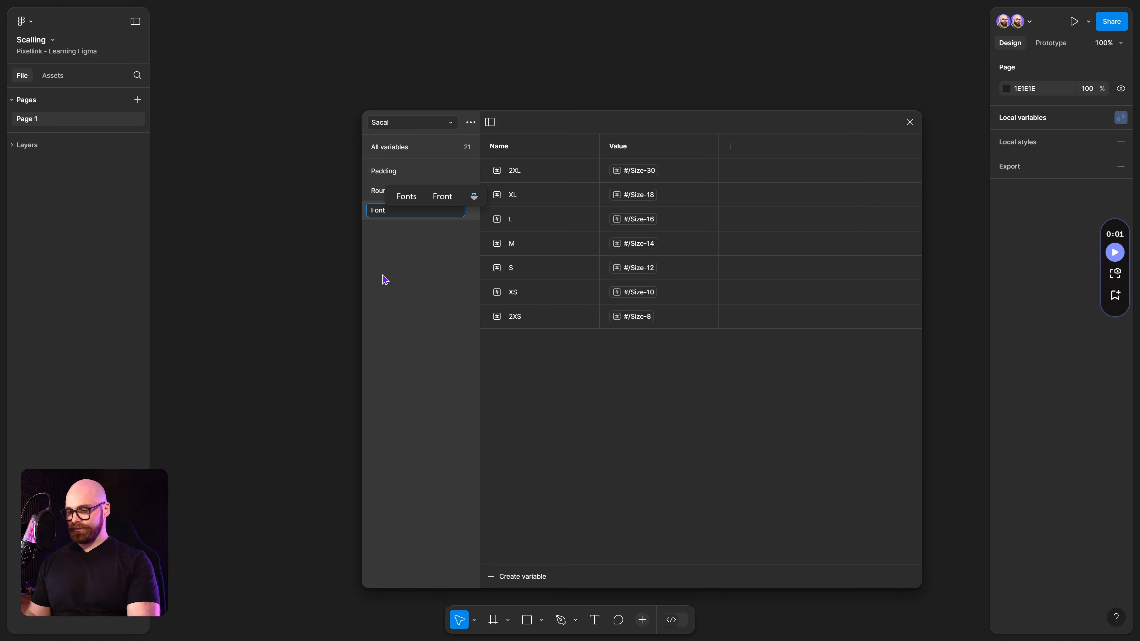
{"action": "type", "text": "-Size"}
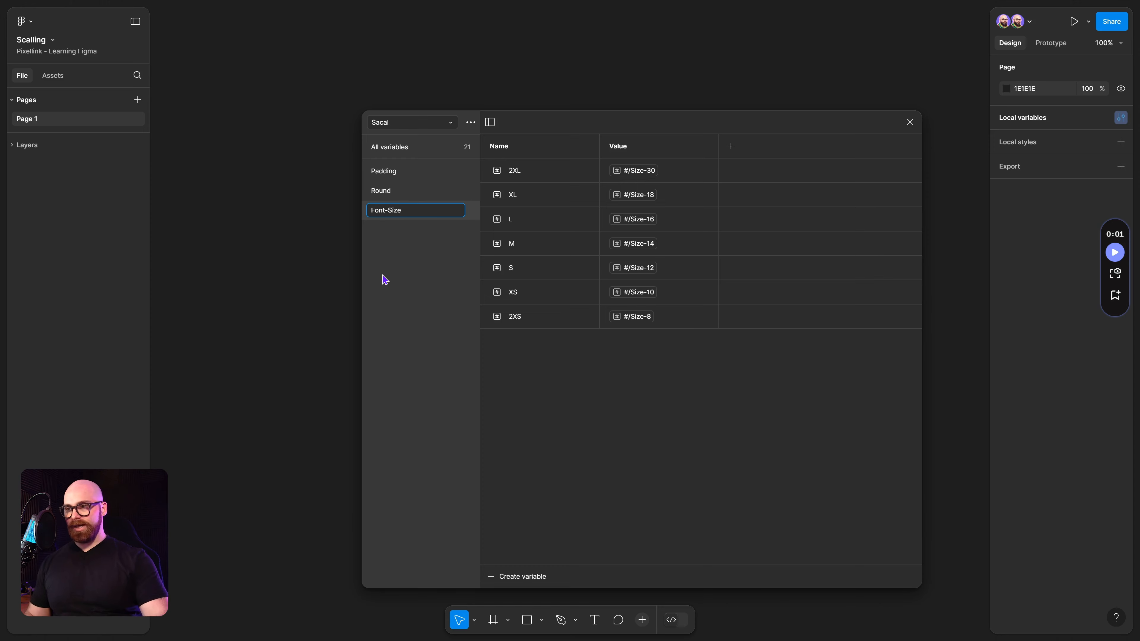
{"action": "key", "text": "Return"}
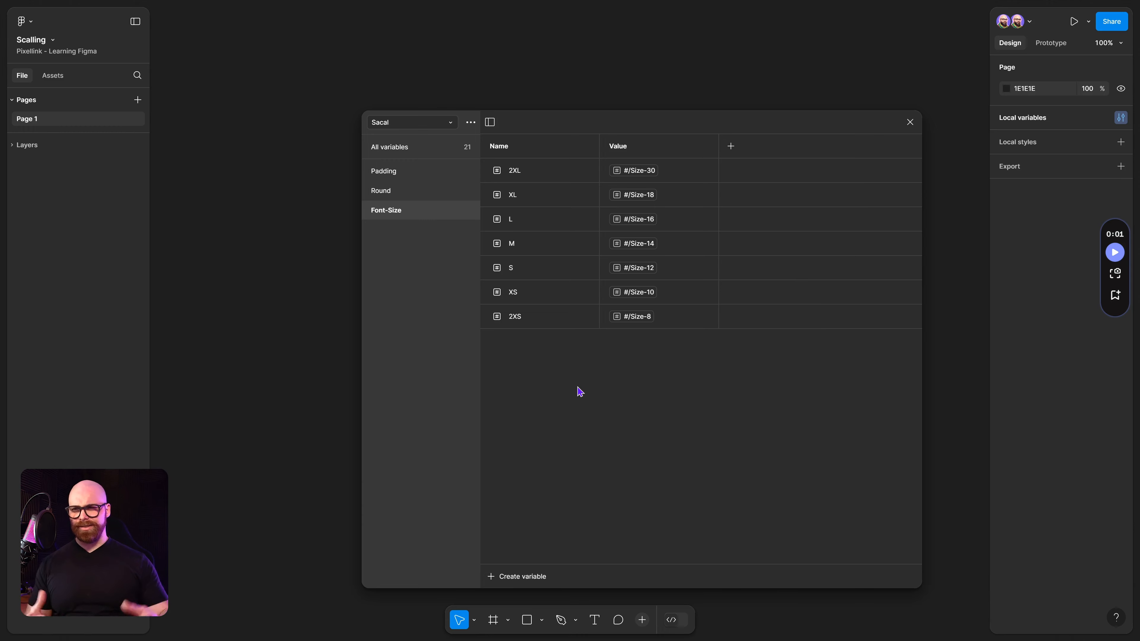
Delete the 2XS, XS, XL and 2XL variables from the Font-Size group
{"action": "left_click", "coordinate": [552, 319]}
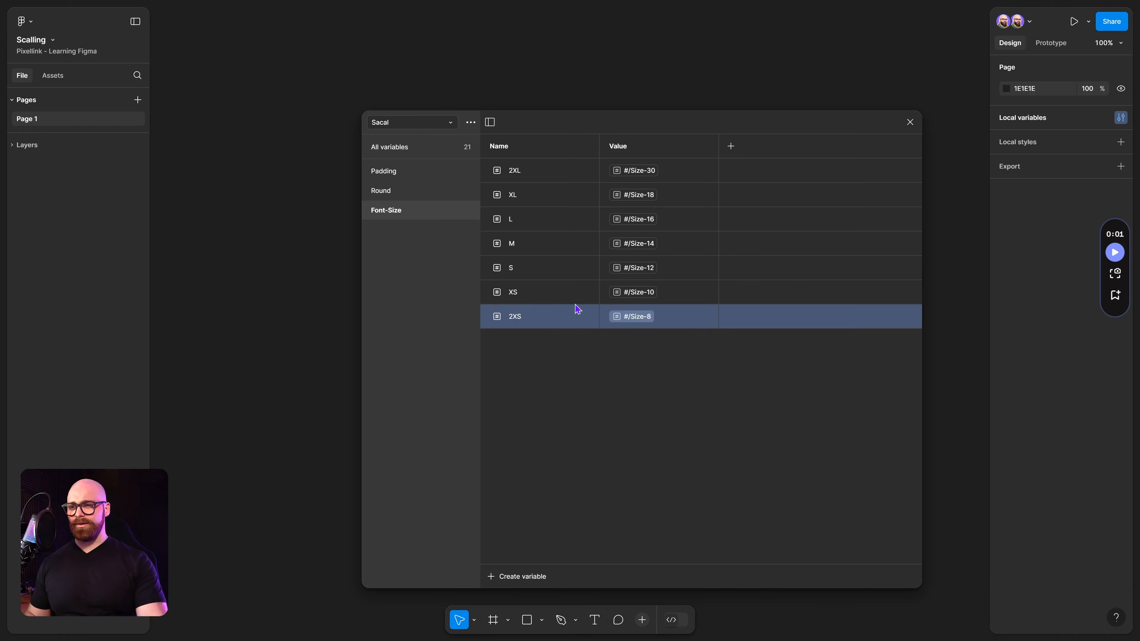
{"action": "left_click", "coordinate": [566, 297], "text": "shift"}
{"action": "right_click", "coordinate": [567, 293]}
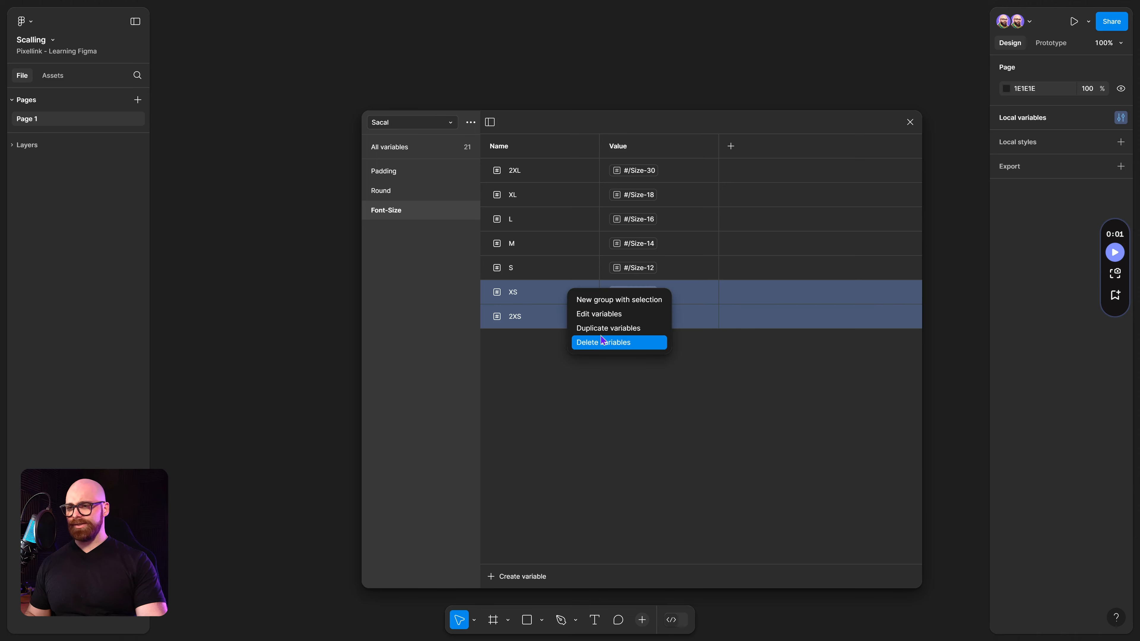
{"action": "left_click", "coordinate": [603, 341]}
{"action": "left_click", "coordinate": [543, 180]}
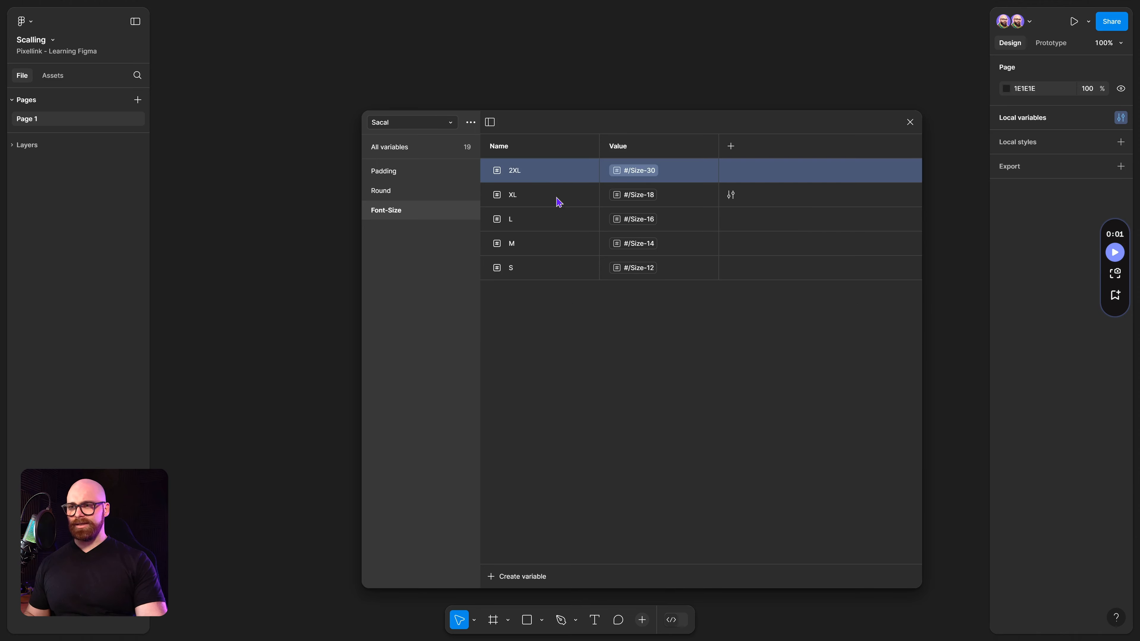
{"action": "left_click", "coordinate": [558, 195], "text": "shift"}
{"action": "right_click", "coordinate": [559, 197]}
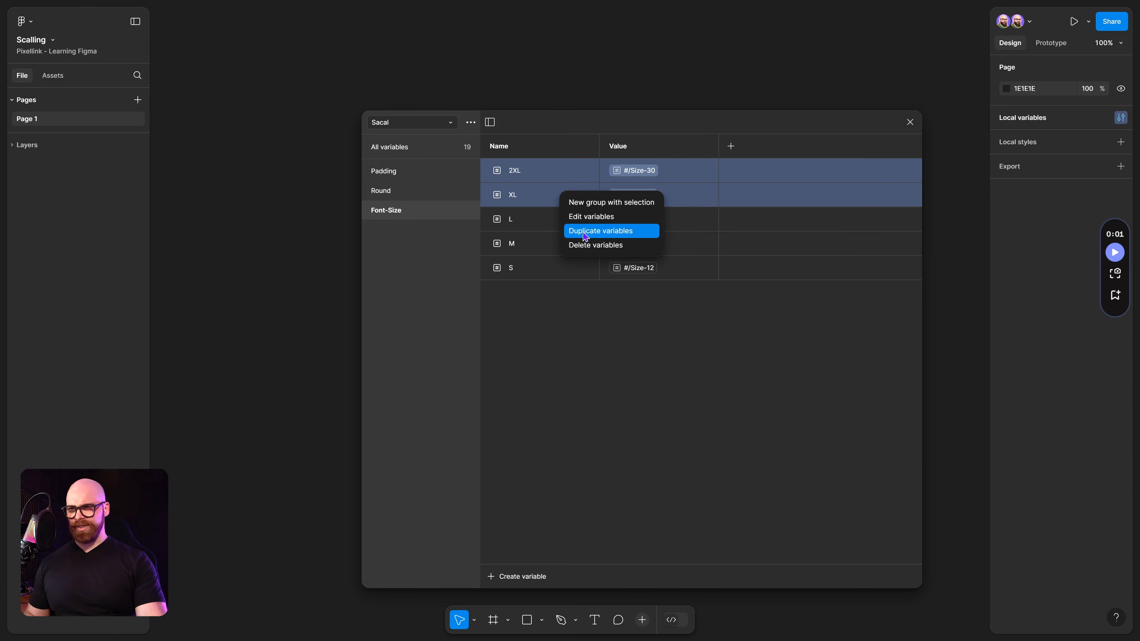
{"action": "left_click", "coordinate": [587, 245]}
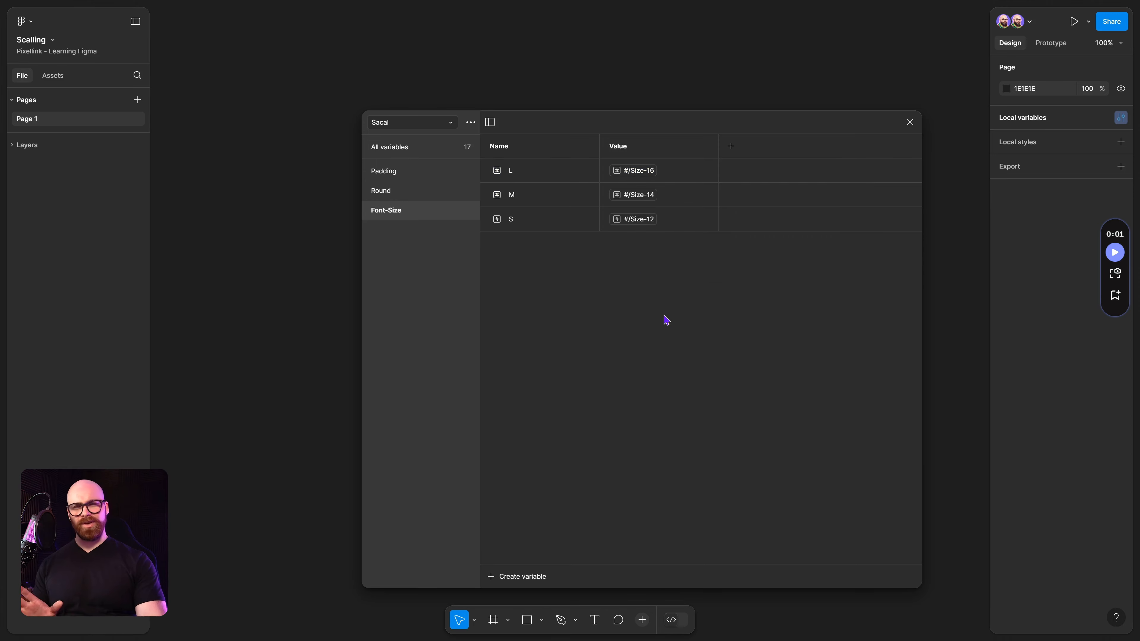
Set the alias of S in the Font-Size group to Size-14
{"action": "left_click", "coordinate": [638, 225]}
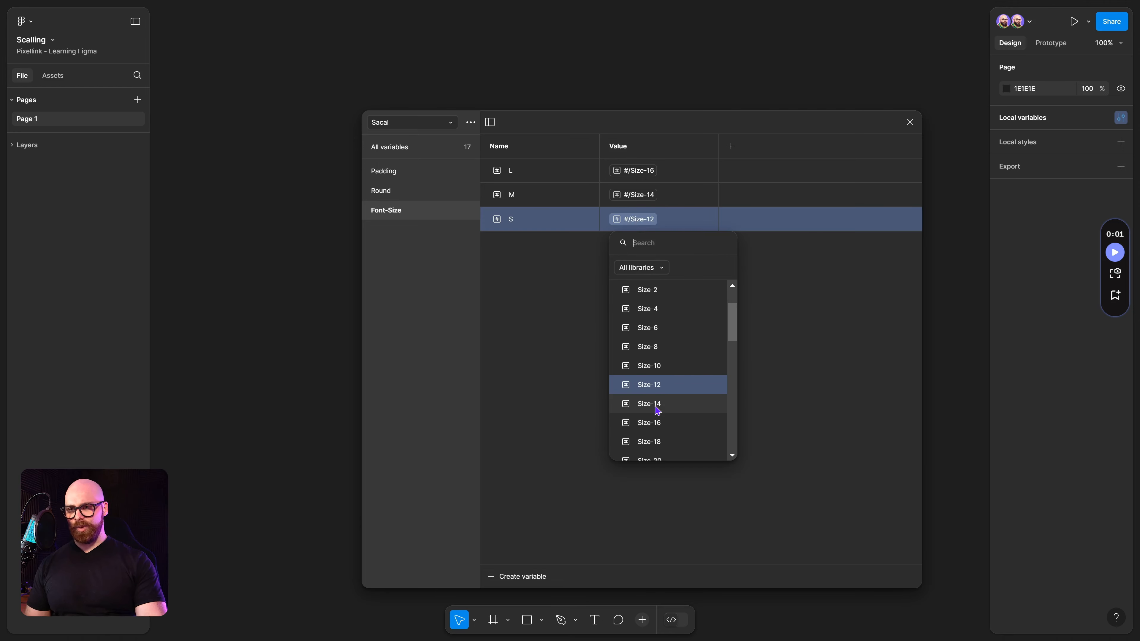
{"action": "left_click", "coordinate": [650, 402]}
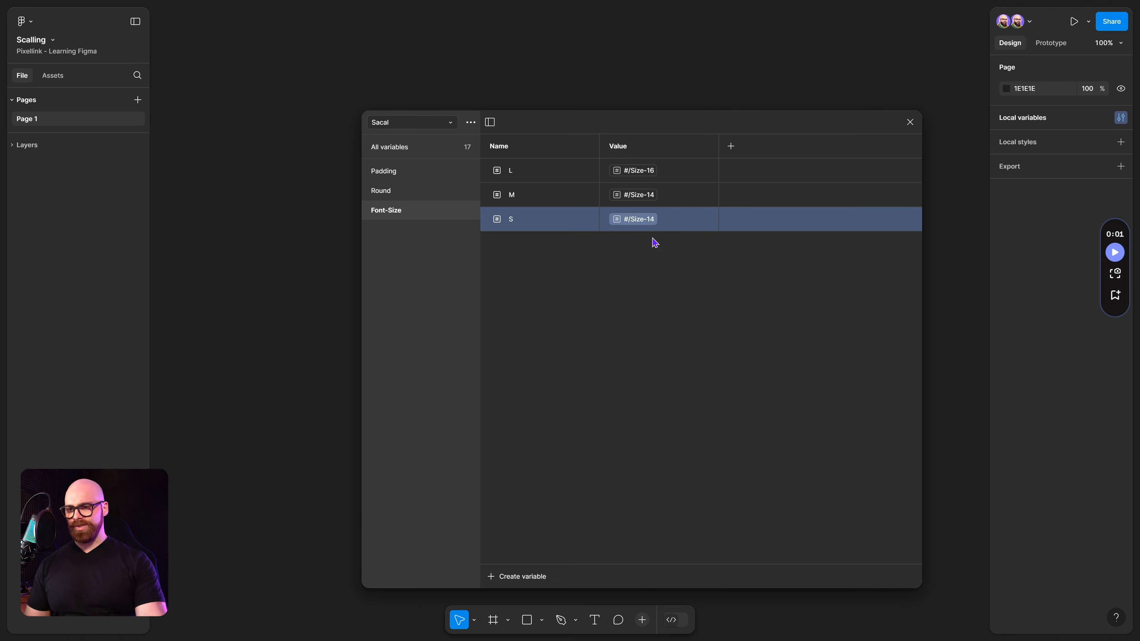
In the Font-Size group, set the alias of M to Size-16 and of L to Size-24
{"action": "left_click", "coordinate": [631, 201]}
{"action": "left_click", "coordinate": [660, 383]}
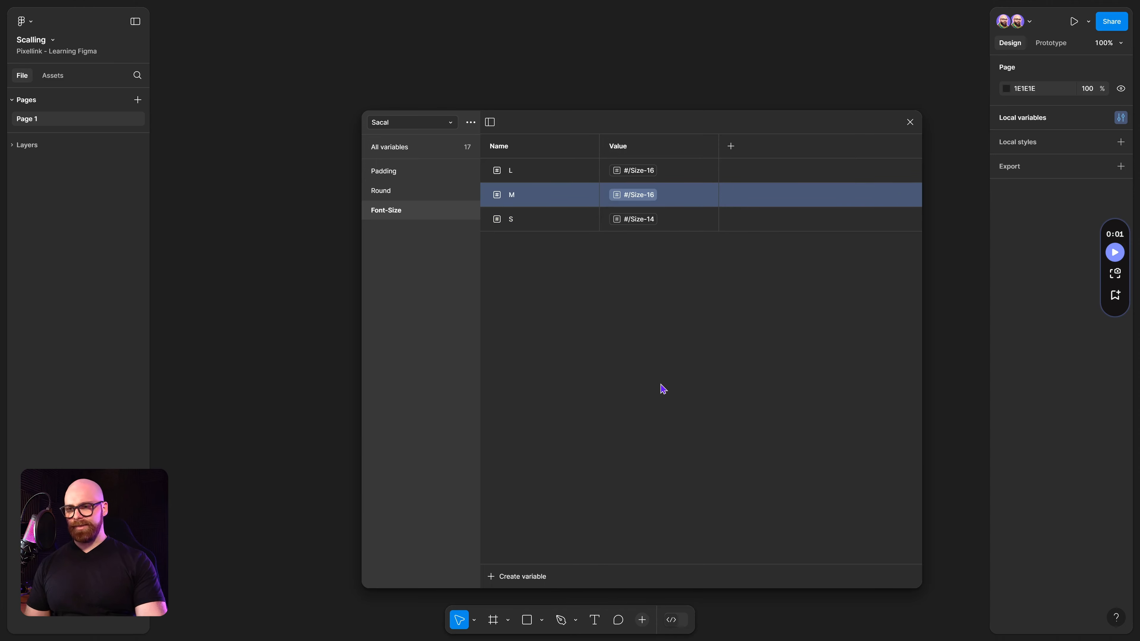
{"action": "left_click", "coordinate": [640, 169]}
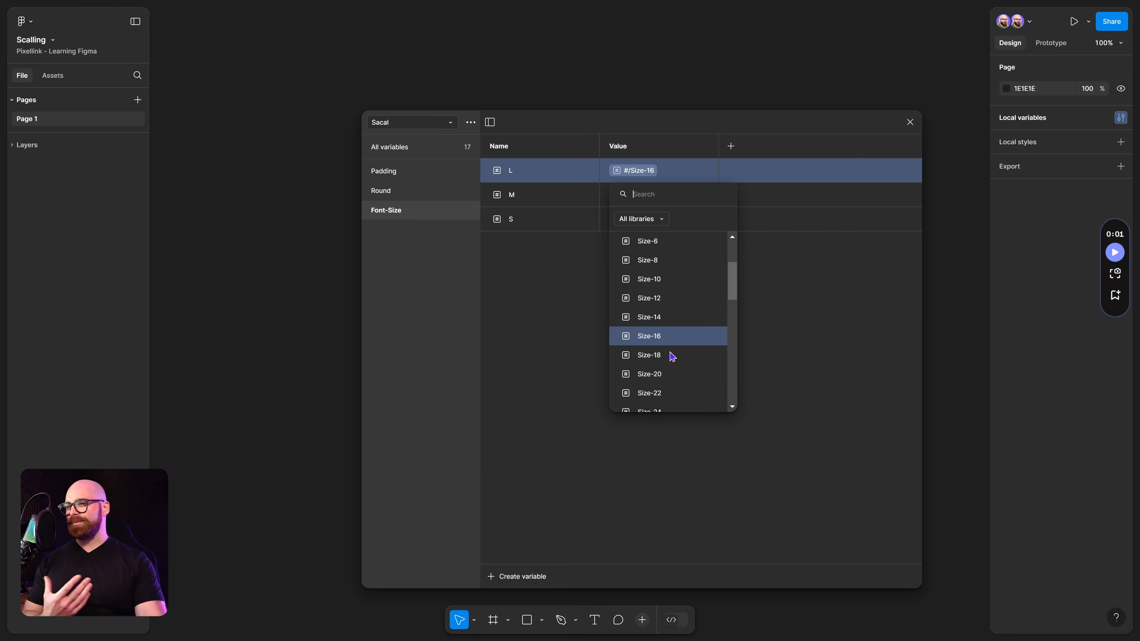
{"action": "scroll", "coordinate": [674, 376], "scroll_direction": "down", "scroll_amount": 2}
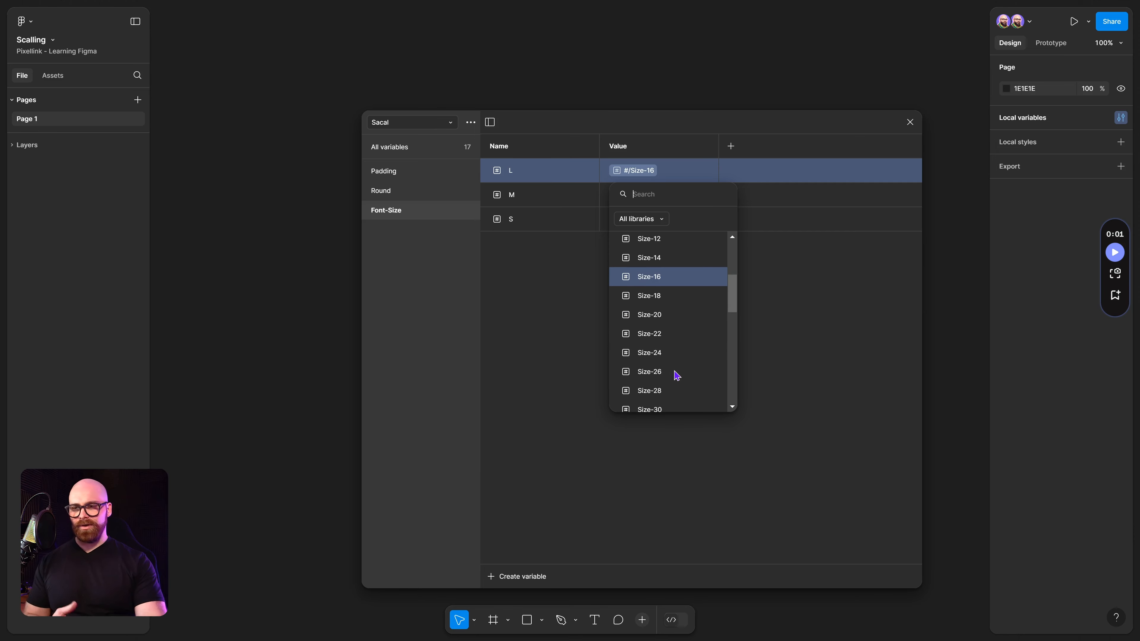
{"action": "left_click", "coordinate": [669, 353]}
{"action": "left_click", "coordinate": [690, 333]}
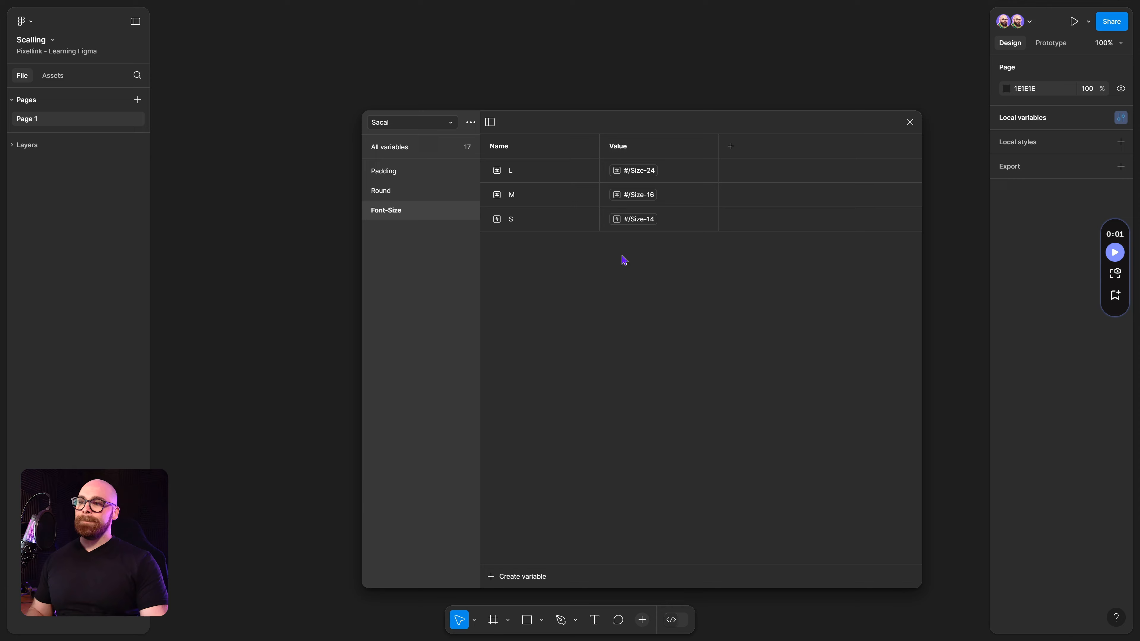
Review the Round, Padding and Font-Size groups, and rename the Sacal collection Scale
{"action": "left_click", "coordinate": [399, 191]}
{"action": "left_click", "coordinate": [401, 172]}
{"action": "left_click", "coordinate": [406, 191]}
{"action": "left_click", "coordinate": [413, 211]}
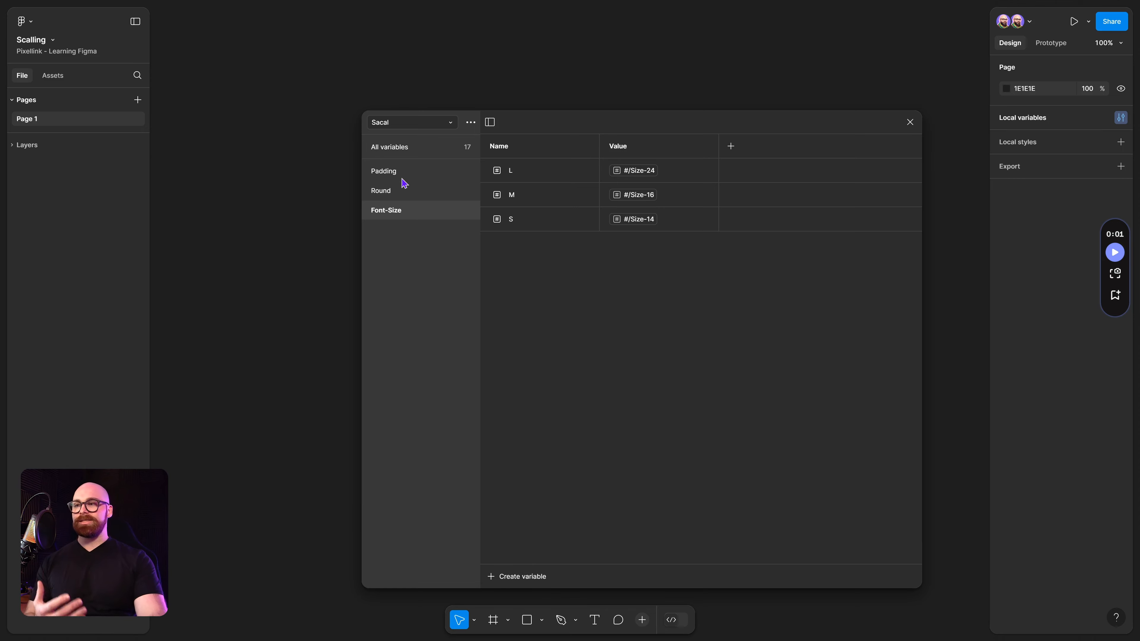
{"action": "left_click", "coordinate": [471, 124]}
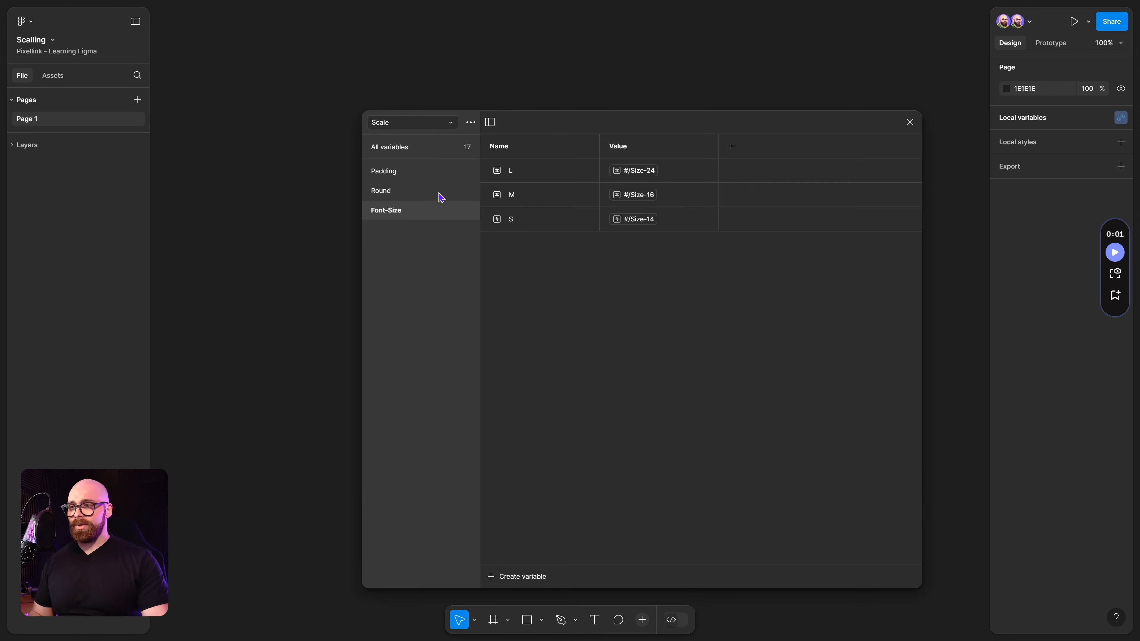
Show all variables of the Scale collection, add a second mode and rename the first mode Mobile
{"action": "left_click", "coordinate": [429, 153]}
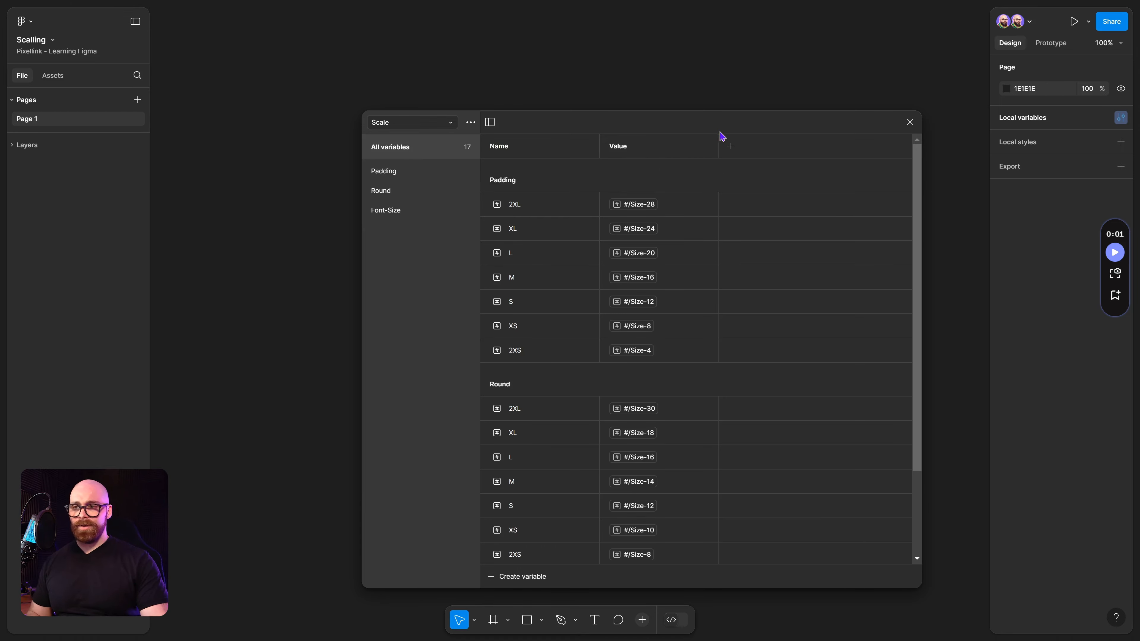
{"action": "scroll", "coordinate": [742, 411], "scroll_direction": "down", "scroll_amount": 3}
{"action": "scroll", "coordinate": [735, 202], "scroll_direction": "up", "scroll_amount": 3}
{"action": "left_click", "coordinate": [730, 146]}
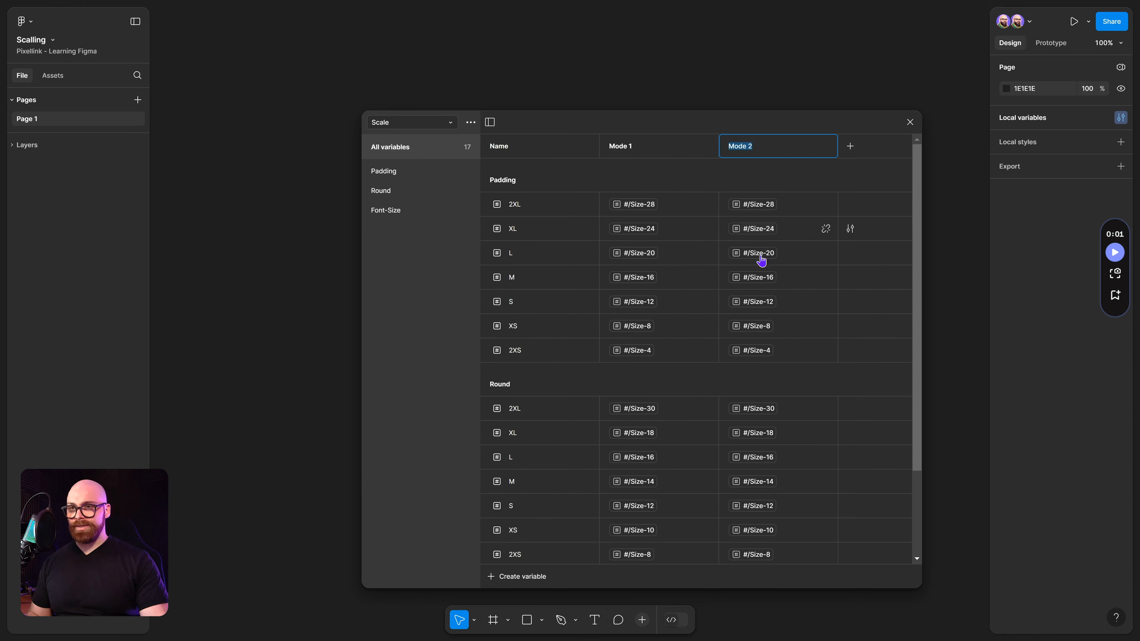
{"action": "double_click", "coordinate": [624, 153]}
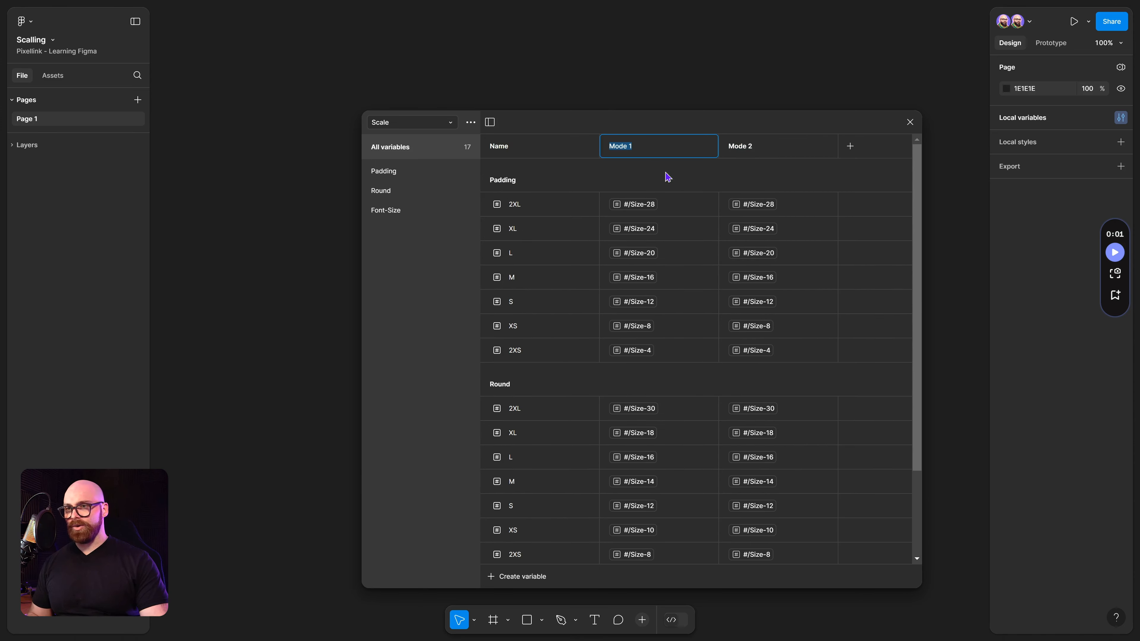
{"action": "type", "text": "Mobile"}
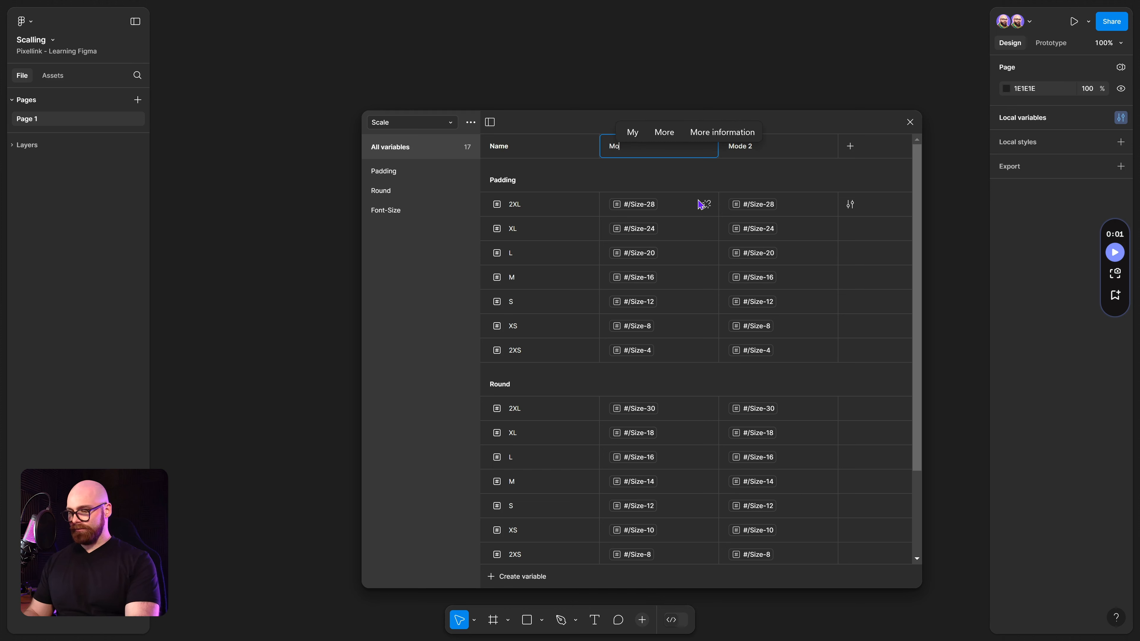
{"action": "key", "text": "Return"}
Rename the second mode of the Scale collection Table
{"action": "double_click", "coordinate": [773, 151]}
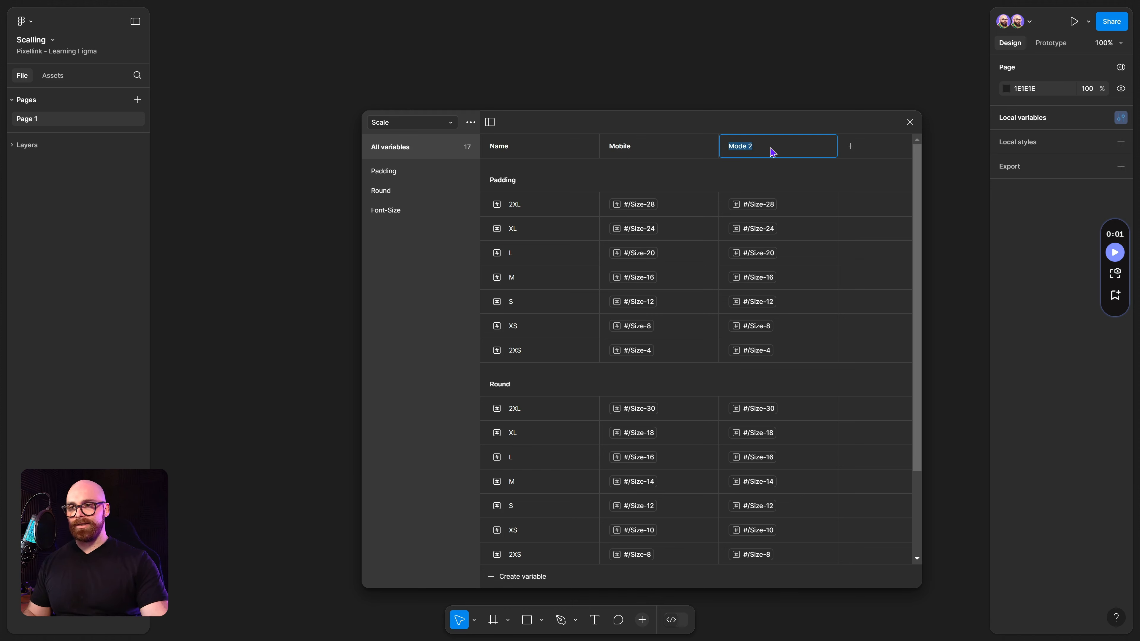
{"action": "key", "text": "BackSpace"}
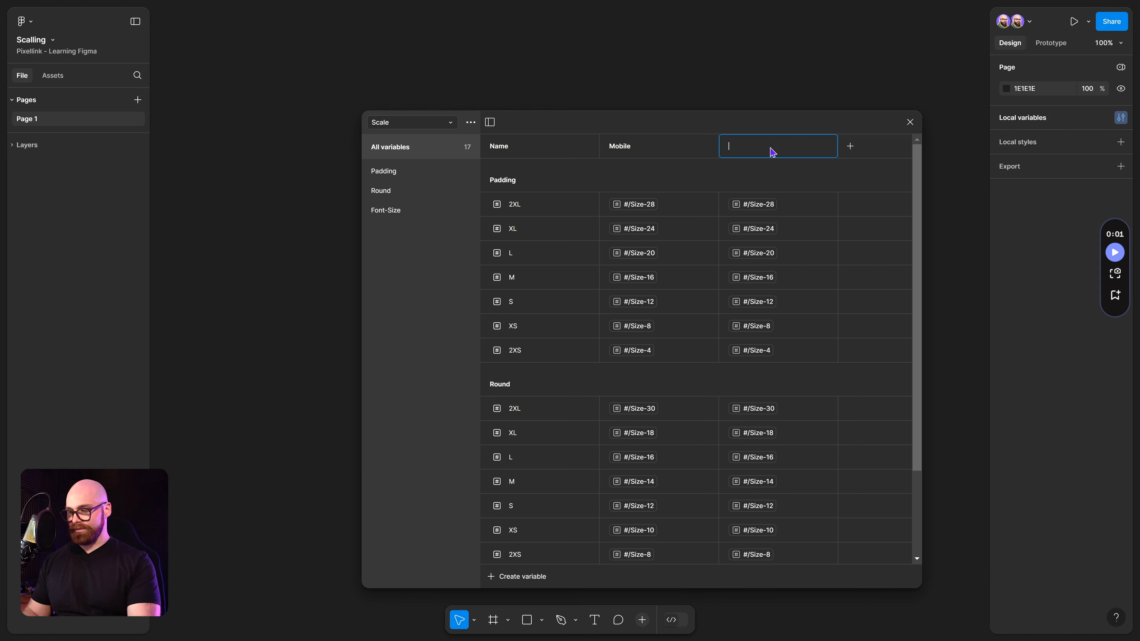
{"action": "type", "text": "Tabl"}
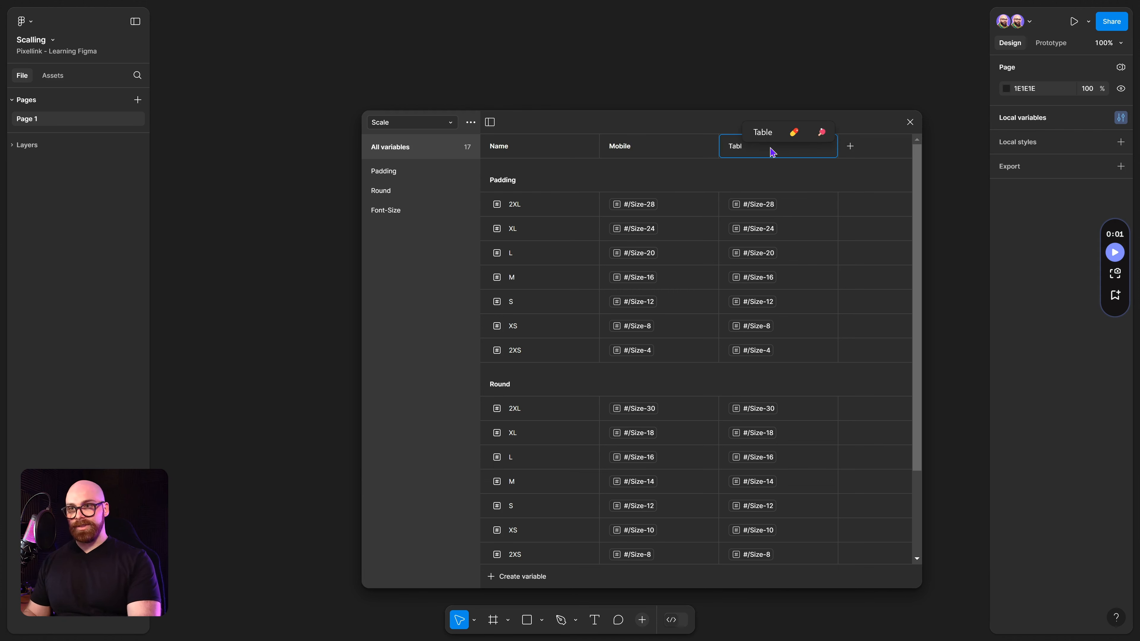
{"action": "type", "text": "e"}
{"action": "key", "text": "Return"}
Add a third mode named Desktop and enlarge the variables window so all three modes fit
{"action": "left_click", "coordinate": [851, 147]}
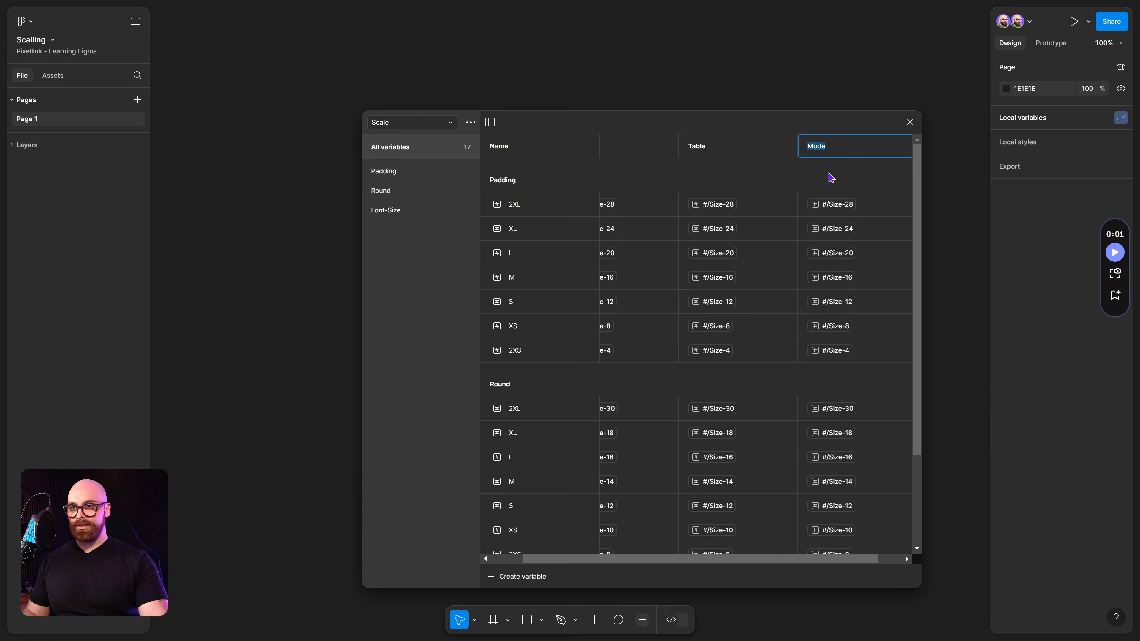
{"action": "type", "text": "Desktop"}
{"action": "key", "text": "Return"}
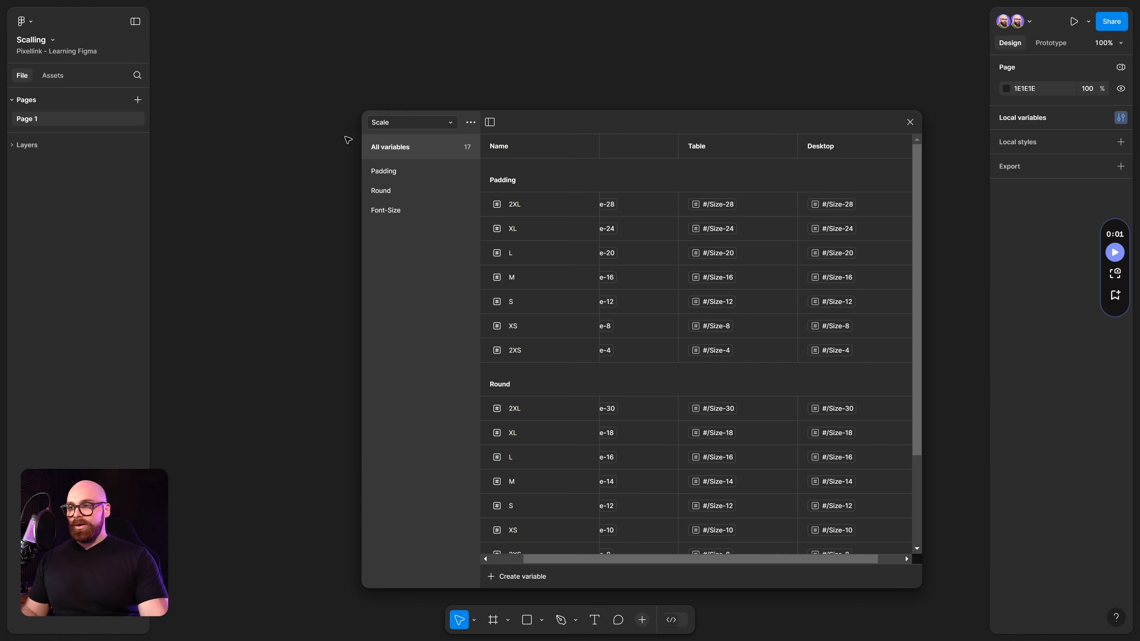
{"action": "left_click_drag", "start_coordinate": [364, 115], "coordinate": [192, 60]}
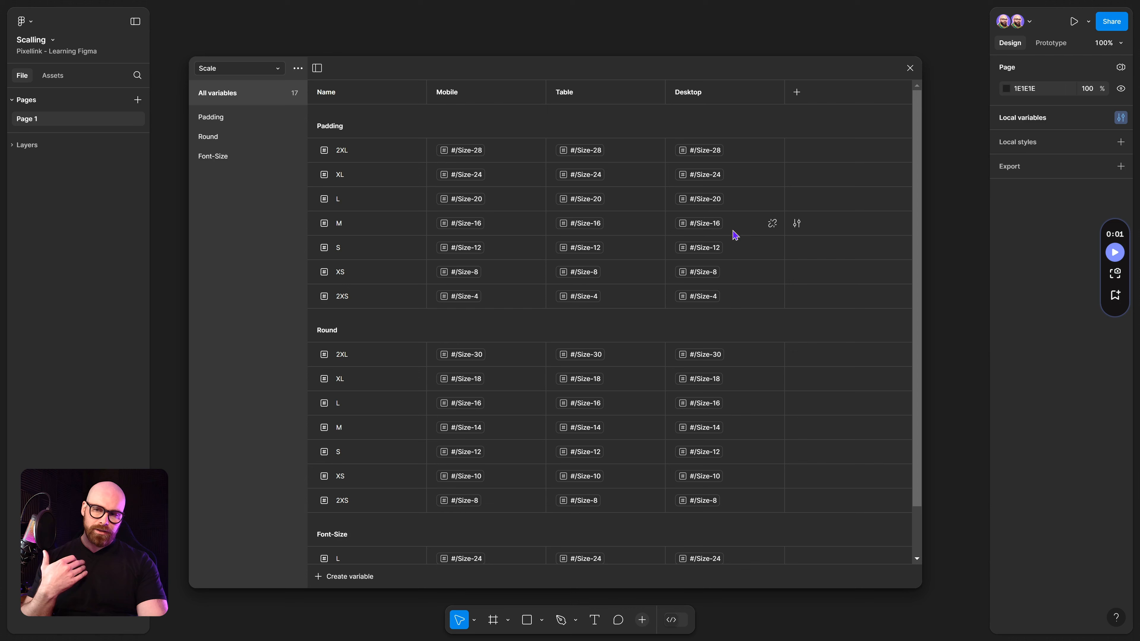
In the Padding group's Table mode, set the aliases of 2XS to Size-6, XS to Size-10, S to Size-14 and M to Size-18
{"action": "left_click", "coordinate": [581, 297]}
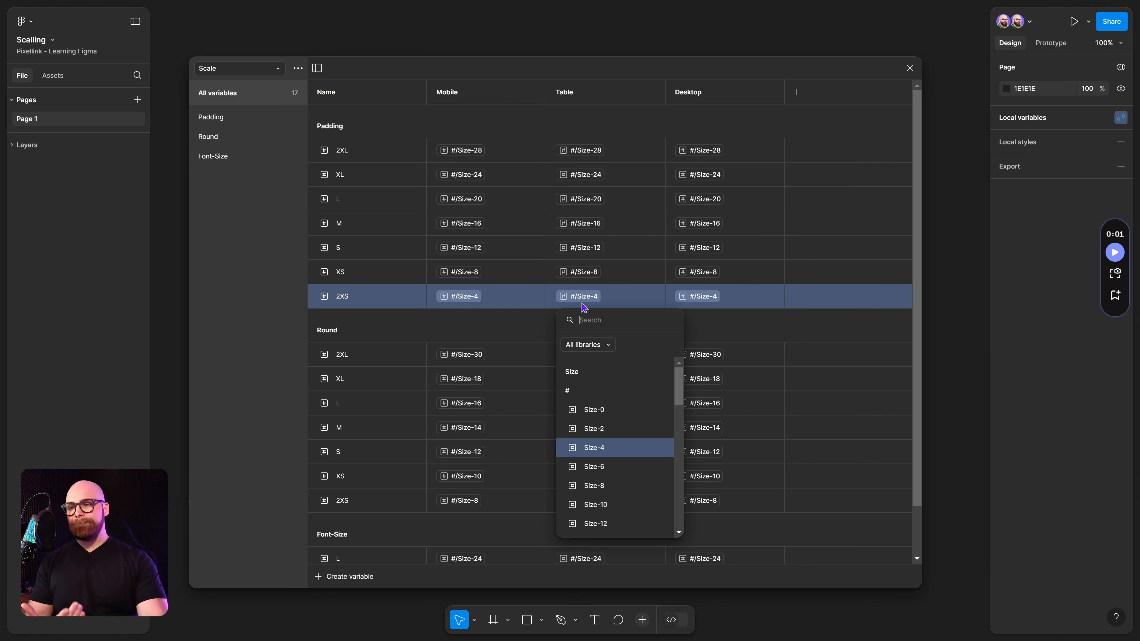
{"action": "left_click", "coordinate": [581, 272]}
{"action": "left_click", "coordinate": [580, 272]}
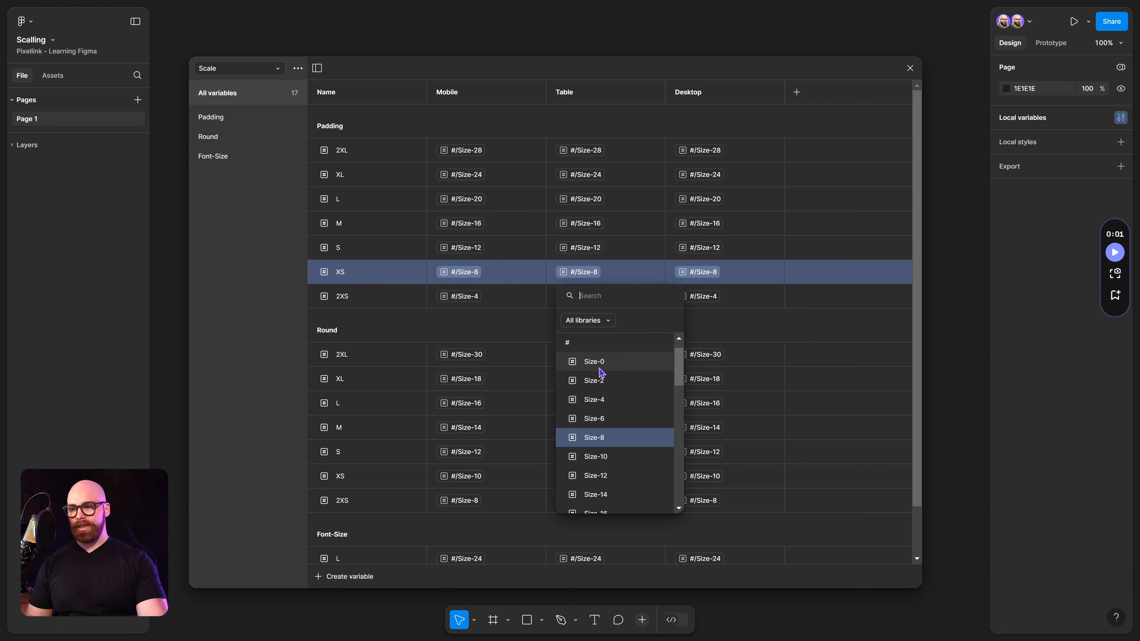
{"action": "left_click", "coordinate": [605, 458]}
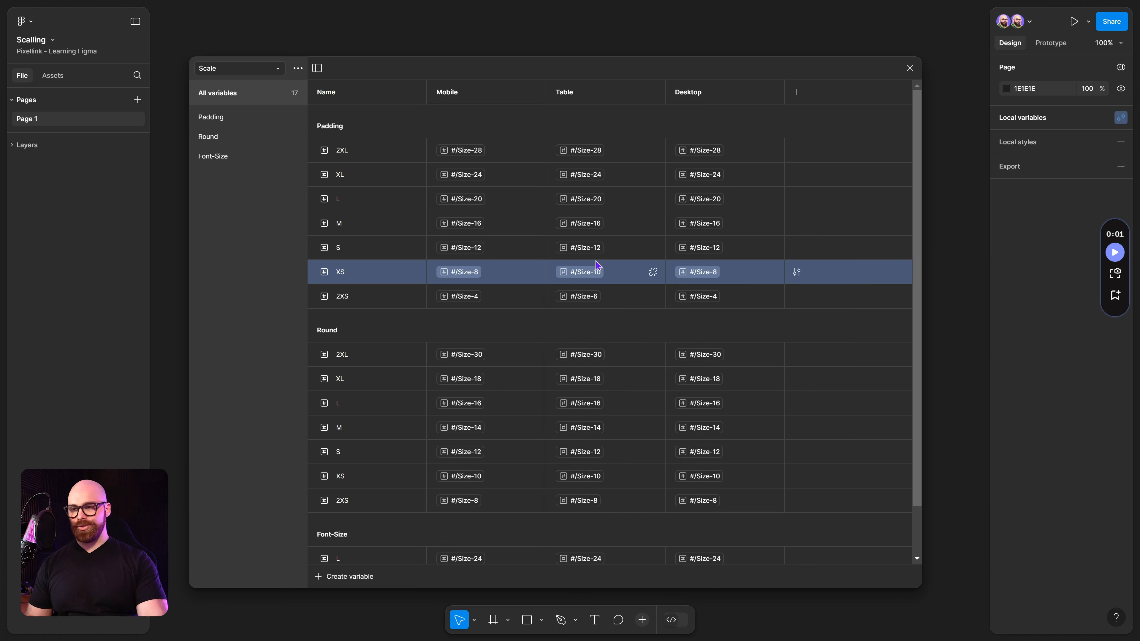
{"action": "left_click", "coordinate": [586, 248]}
{"action": "left_click", "coordinate": [612, 433]}
{"action": "left_click", "coordinate": [583, 223]}
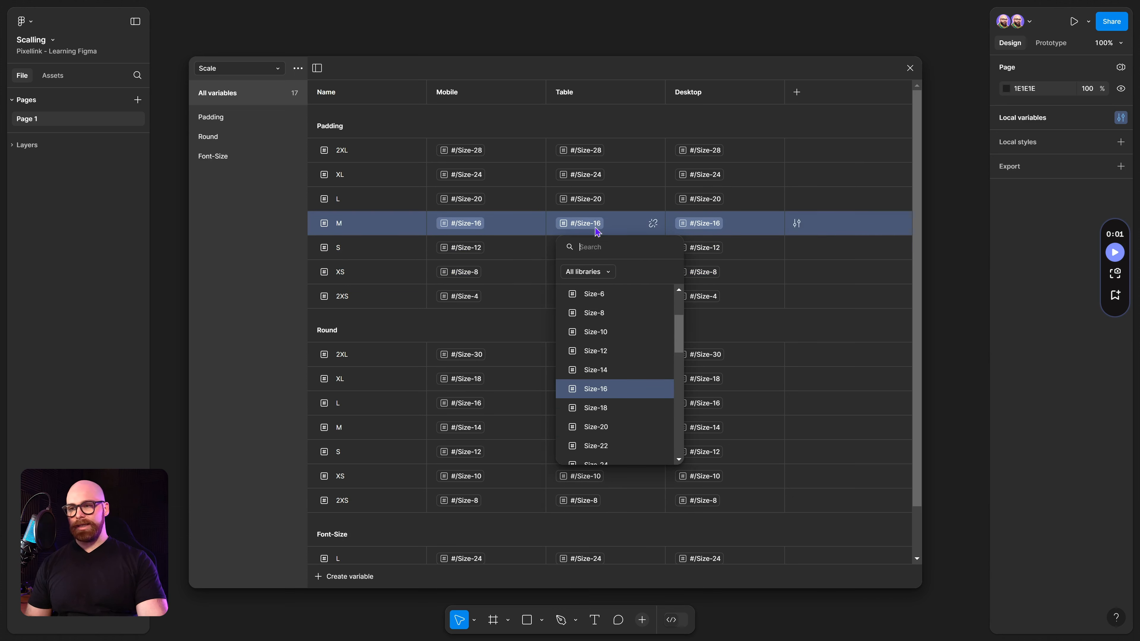
{"action": "left_click", "coordinate": [606, 411]}
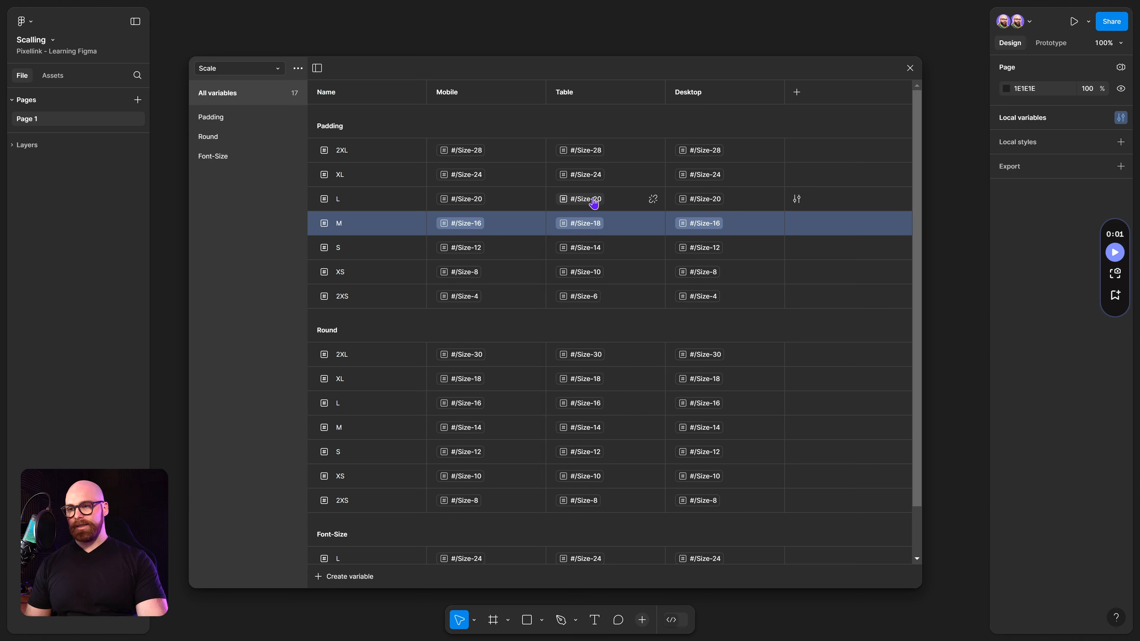
In the Padding group's Table mode, set the aliases of L to Size-22, XL to Size-26 and 2XL to Size-30
{"action": "left_click", "coordinate": [586, 199]}
{"action": "left_click", "coordinate": [608, 385]}
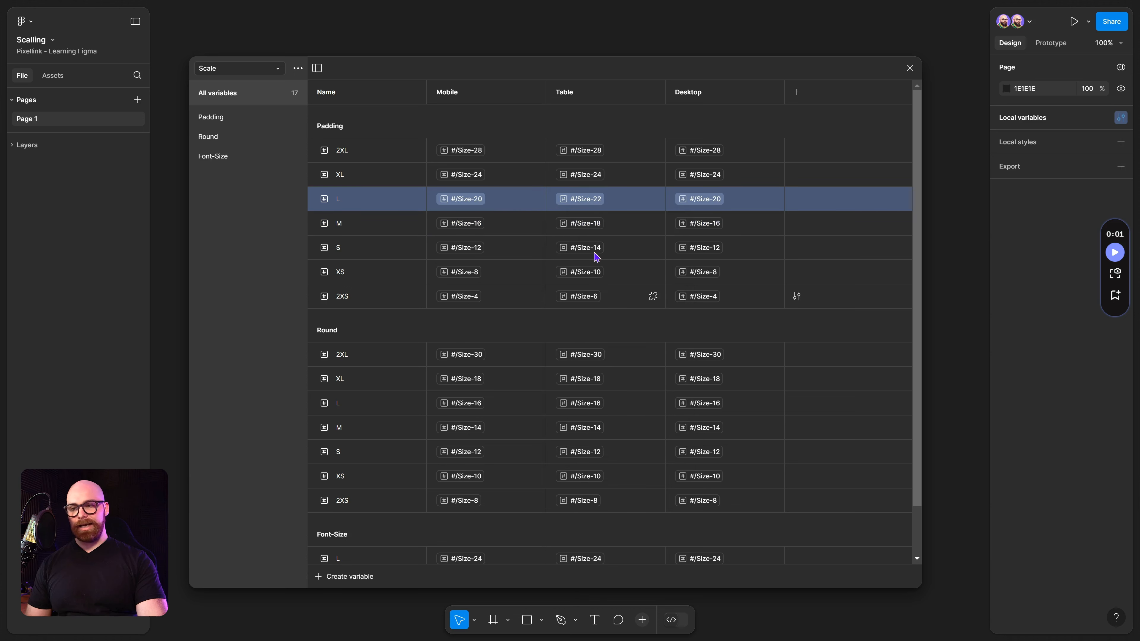
{"action": "left_click", "coordinate": [586, 174]}
{"action": "left_click", "coordinate": [605, 361]}
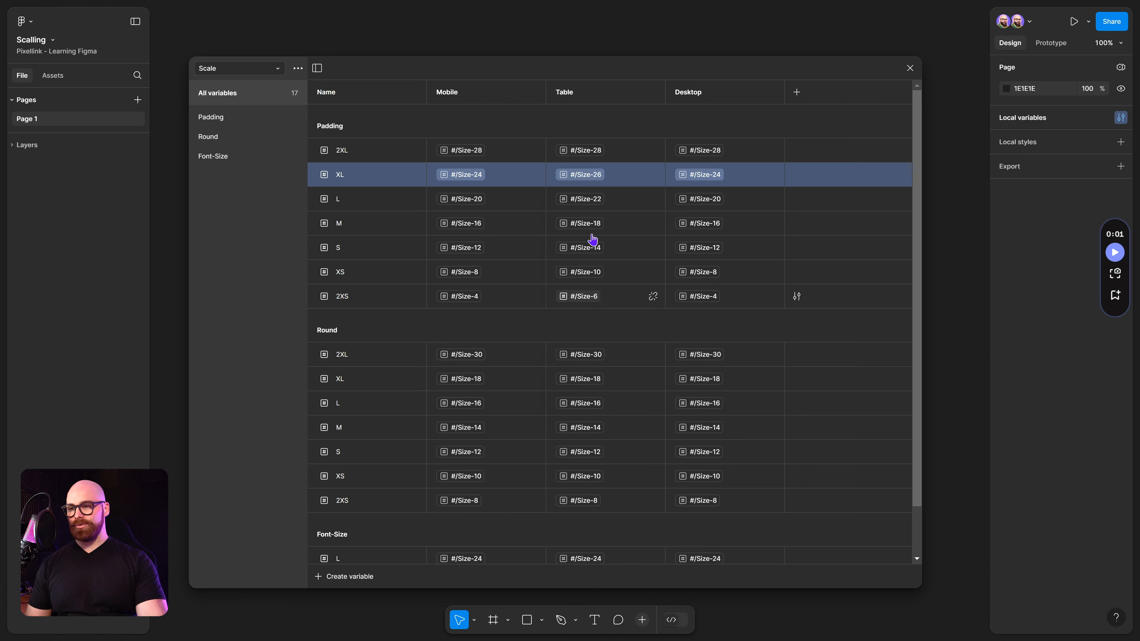
{"action": "left_click", "coordinate": [586, 150]}
{"action": "left_click", "coordinate": [605, 338]}
In the Padding group's Desktop mode, set the aliases of 2XL to Size-32, XL to Size-28 and L to Size-24
{"action": "left_click", "coordinate": [705, 150]}
{"action": "left_click", "coordinate": [709, 355]}
{"action": "left_click", "coordinate": [705, 174]}
{"action": "left_click", "coordinate": [714, 379]}
{"action": "left_click", "coordinate": [715, 199]}
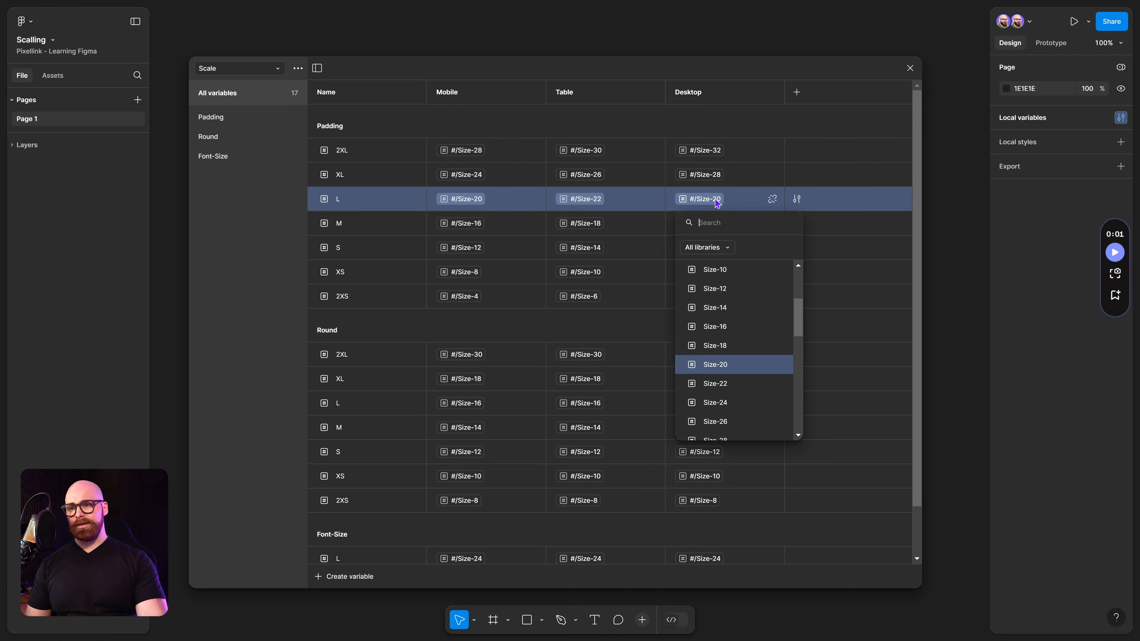
{"action": "left_click", "coordinate": [718, 401]}
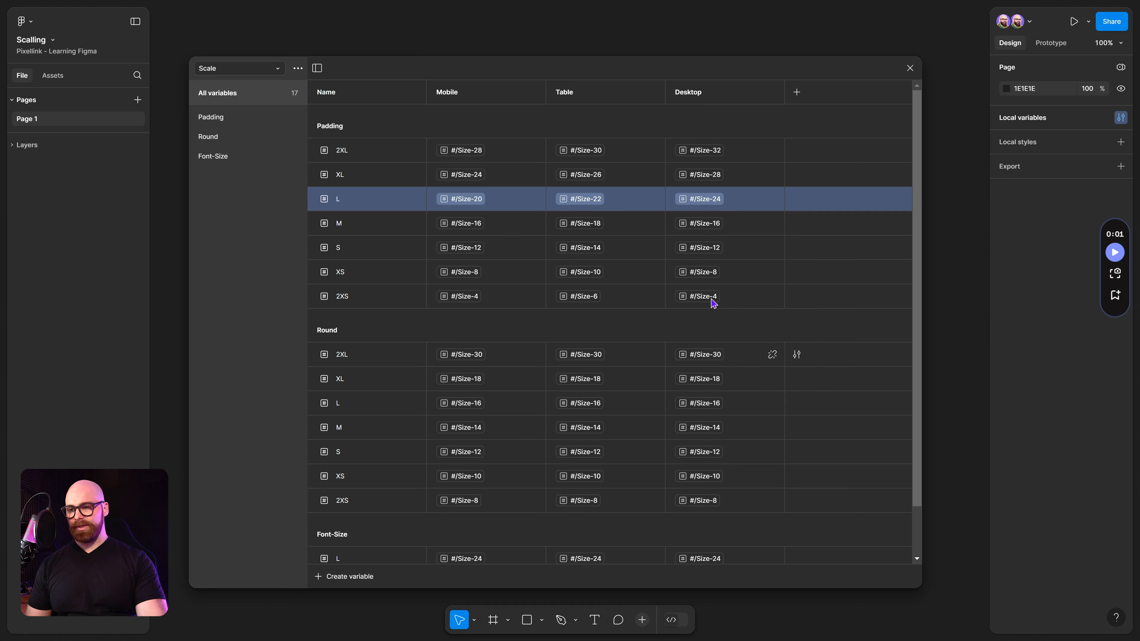
In the Padding group's Desktop mode, alias M to Size-20, S to Size-16, XS to Size-12 and 2XS to Size-8, and close the variables window
{"action": "left_click", "coordinate": [708, 224]}
{"action": "left_click", "coordinate": [718, 429]}
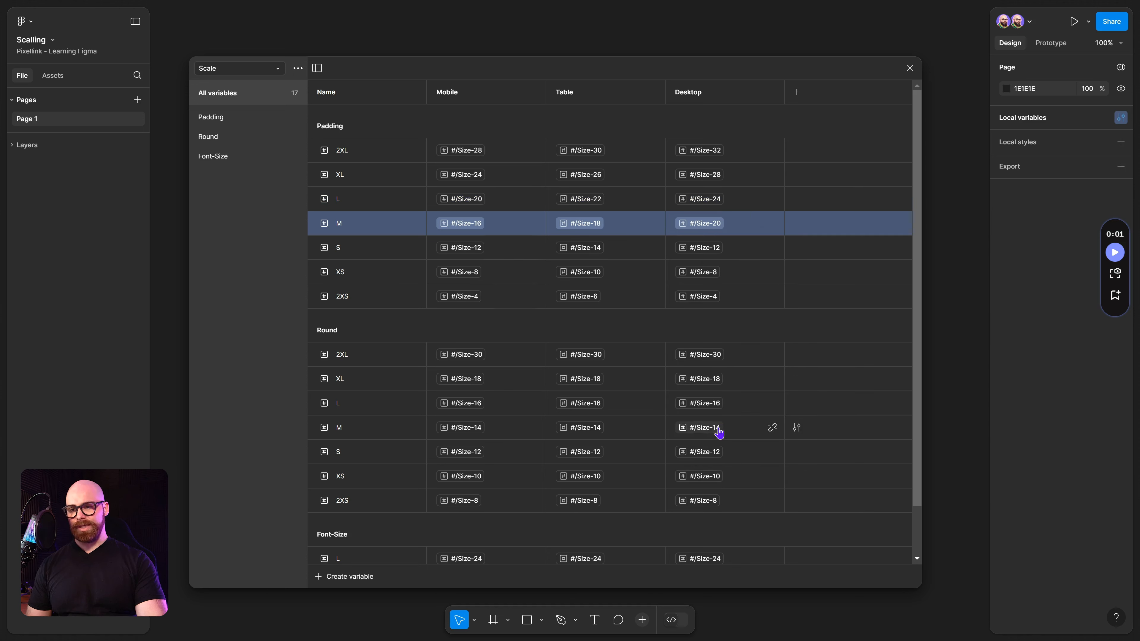
{"action": "left_click", "coordinate": [718, 248]}
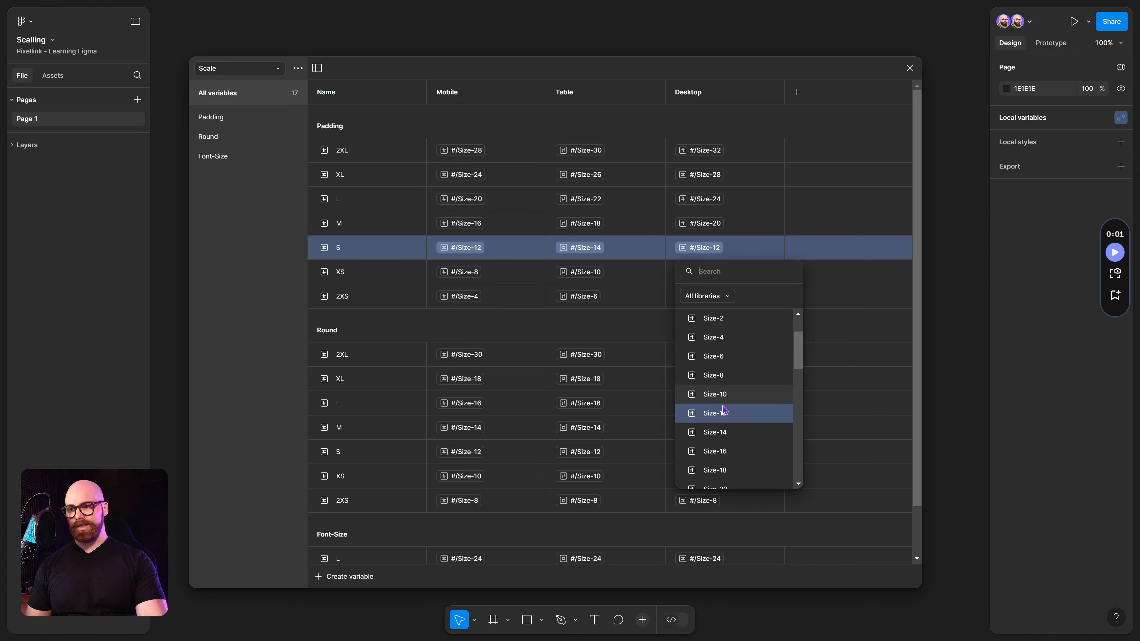
{"action": "left_click", "coordinate": [727, 451]}
{"action": "left_click", "coordinate": [717, 296]}
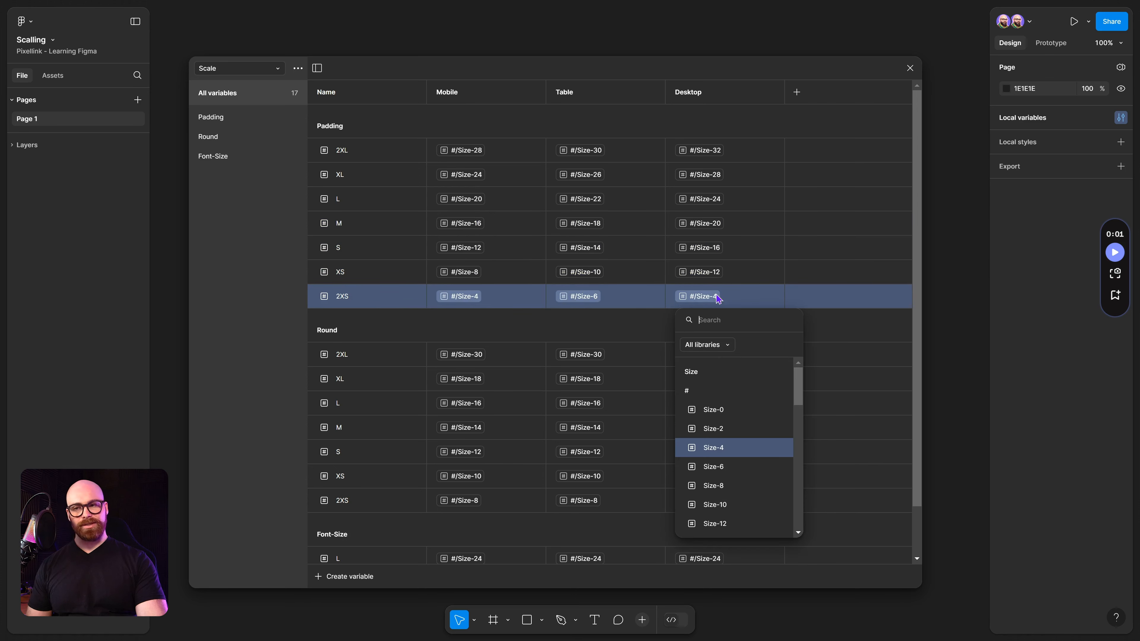
{"action": "left_click", "coordinate": [721, 485]}
{"action": "key", "text": "Escape"}
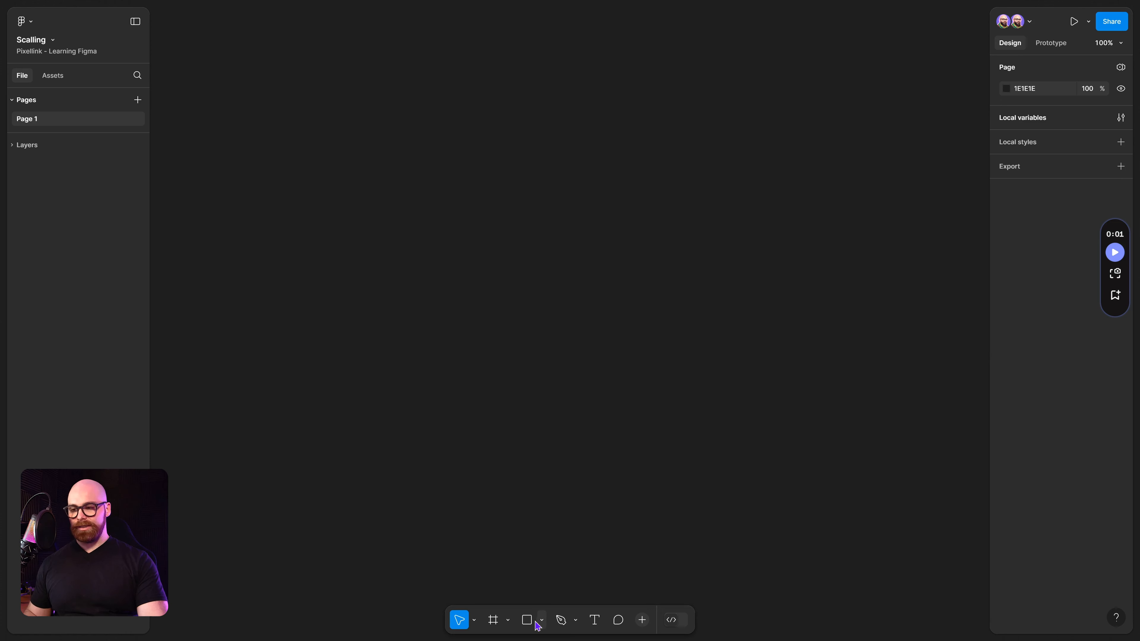
Draw a square of about 147 × 147 on the empty canvas
{"action": "left_click", "coordinate": [528, 620]}
{"action": "left_click_drag", "start_coordinate": [512, 150], "coordinate": [598, 237]}
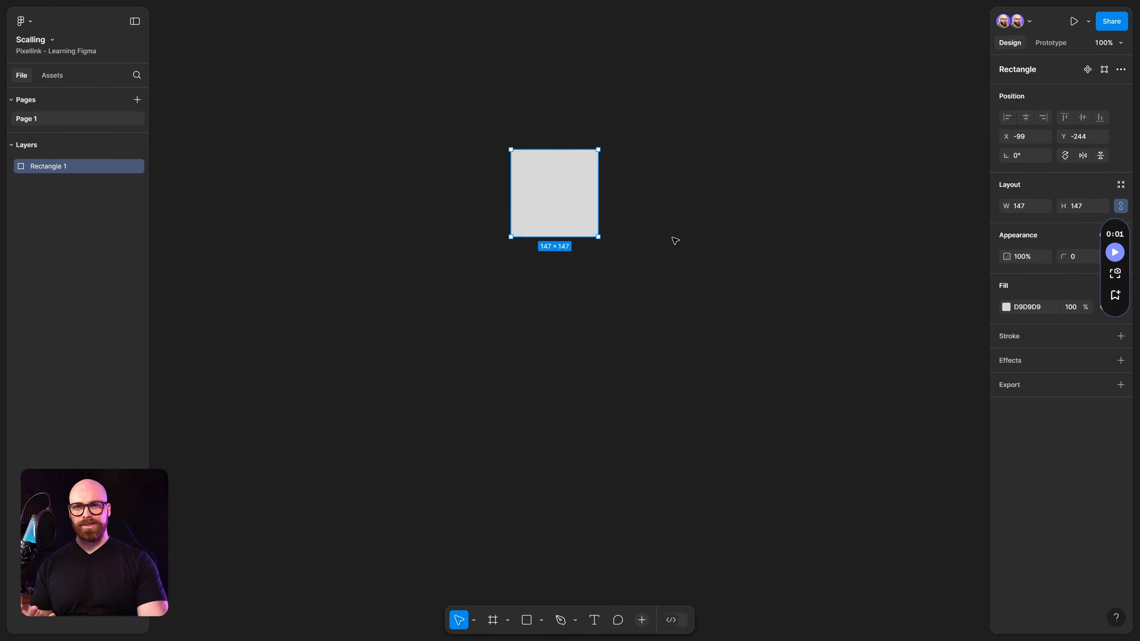
{"action": "left_click", "coordinate": [1032, 137]}
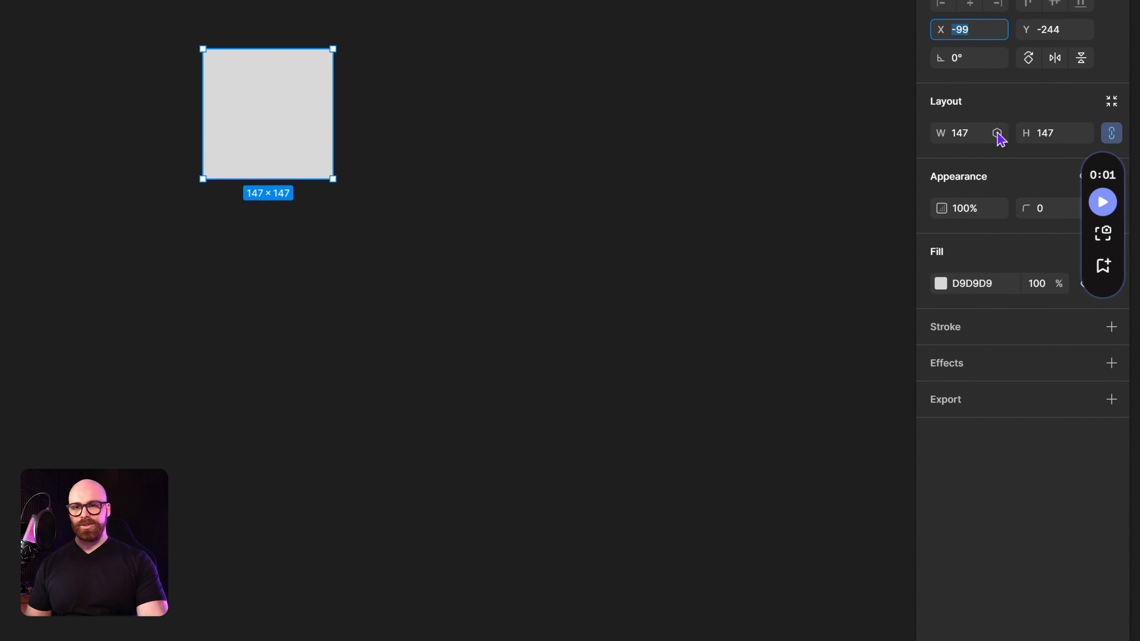
Open the variable picker for the square's width and search it for # and for p
{"action": "left_click", "coordinate": [997, 133]}
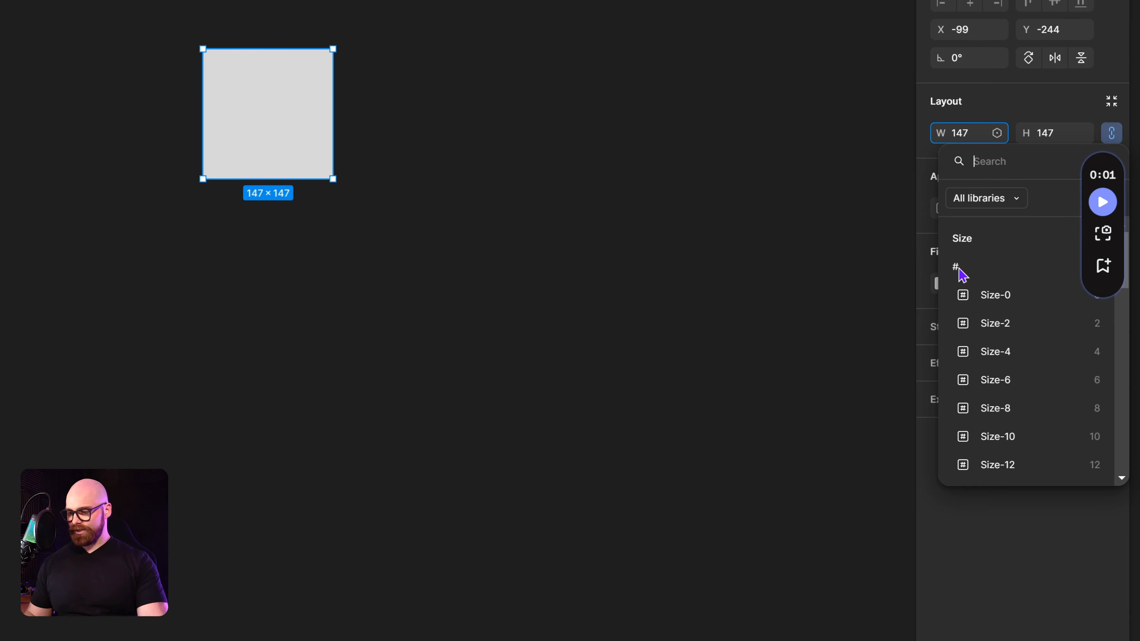
{"action": "type", "text": "#"}
{"action": "scroll", "coordinate": [1003, 315], "scroll_direction": "down", "scroll_amount": 5}
{"action": "scroll", "coordinate": [987, 350], "scroll_direction": "up", "scroll_amount": 5}
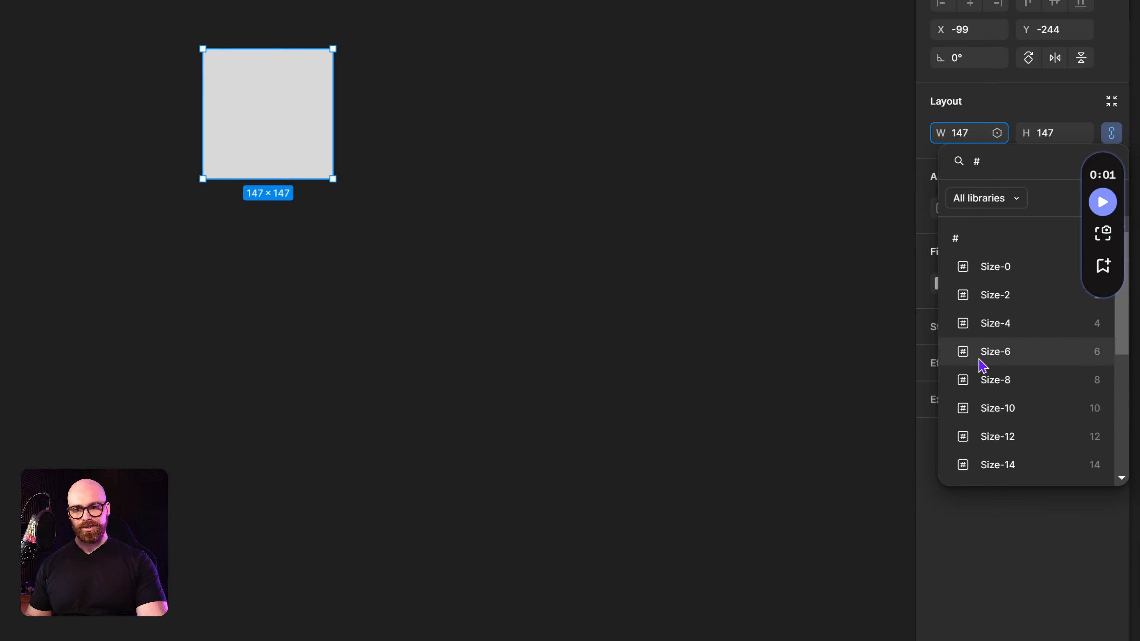
{"action": "key", "text": "BackSpace"}
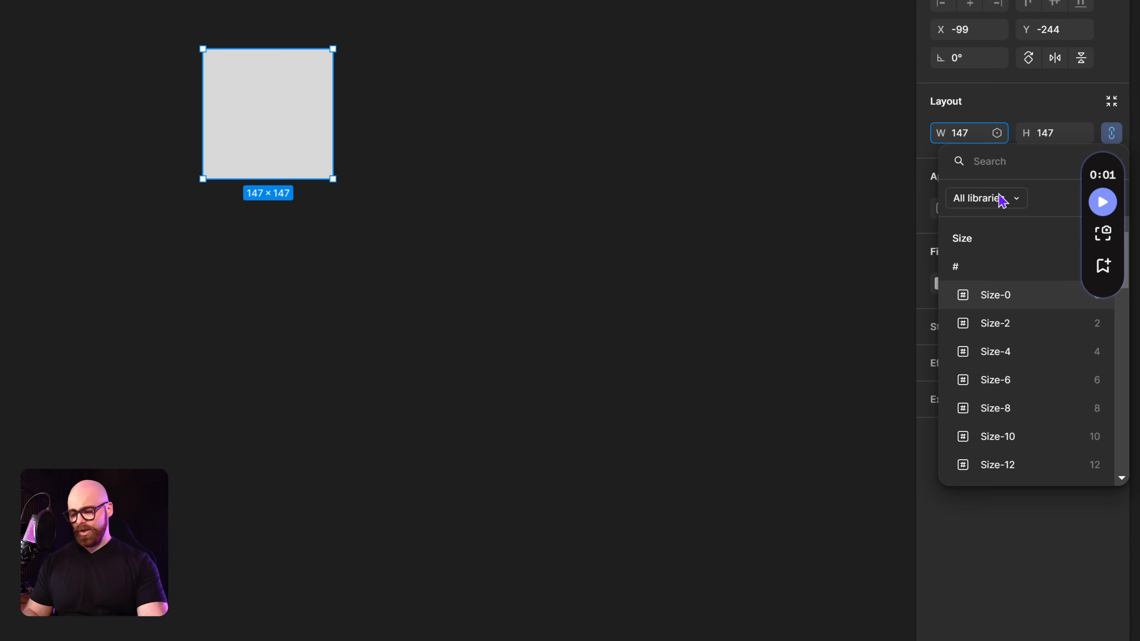
{"action": "type", "text": "p"}
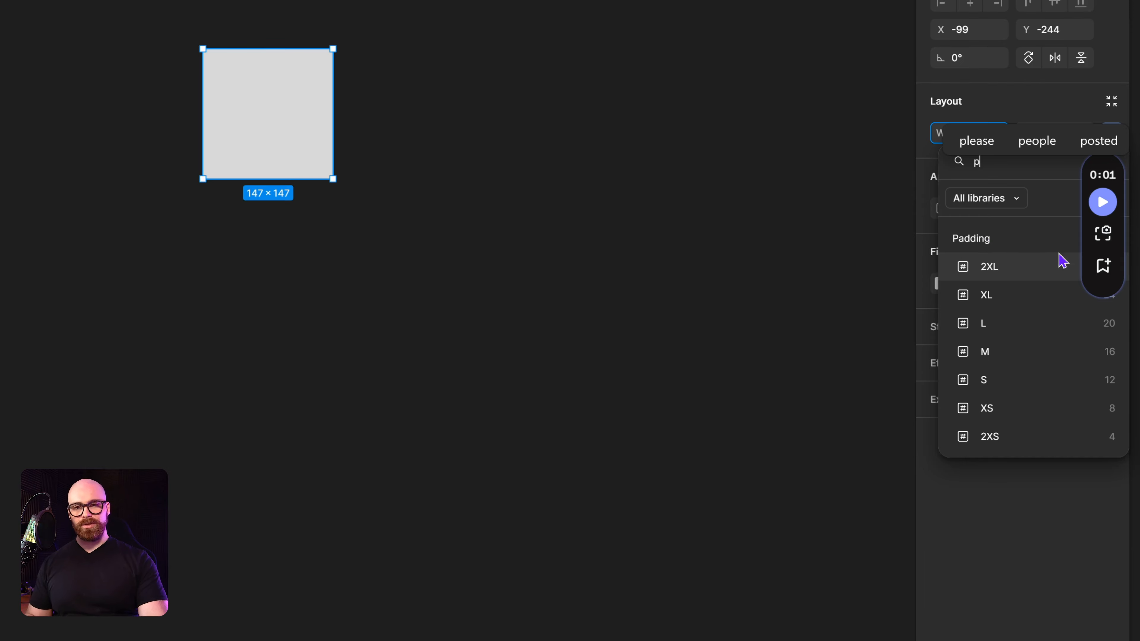
Apply the Padding group's 2XL variable to both the width and the height of the square
{"action": "mouse_move", "coordinate": [1092, 267]}
{"action": "left_click_drag", "start_coordinate": [1092, 267], "coordinate": [1099, 601]}
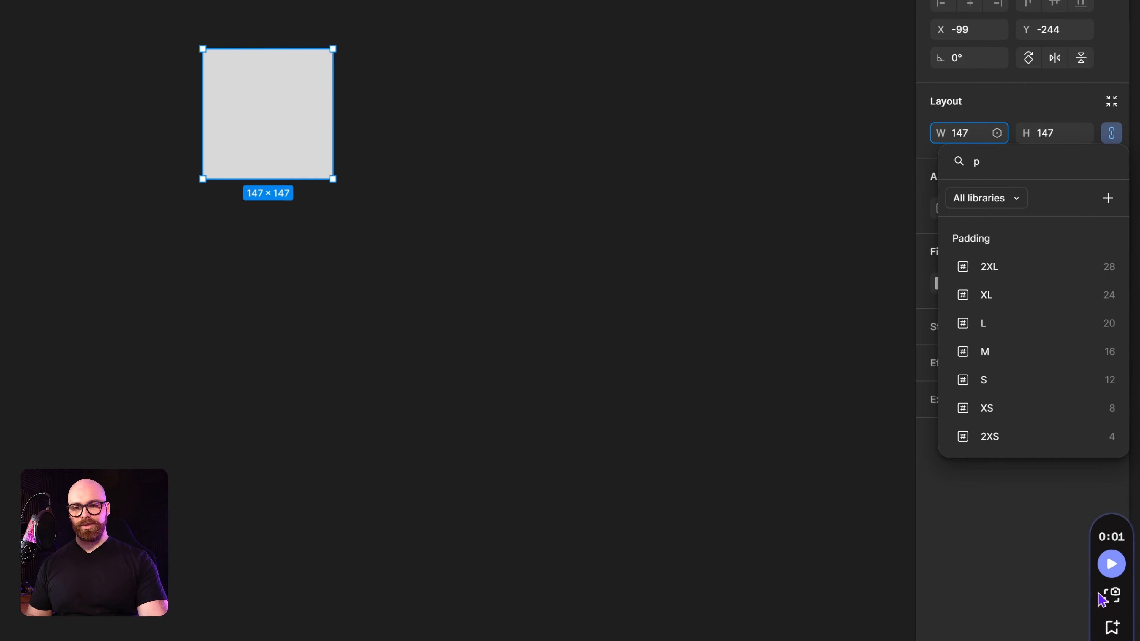
{"action": "left_click", "coordinate": [1103, 278]}
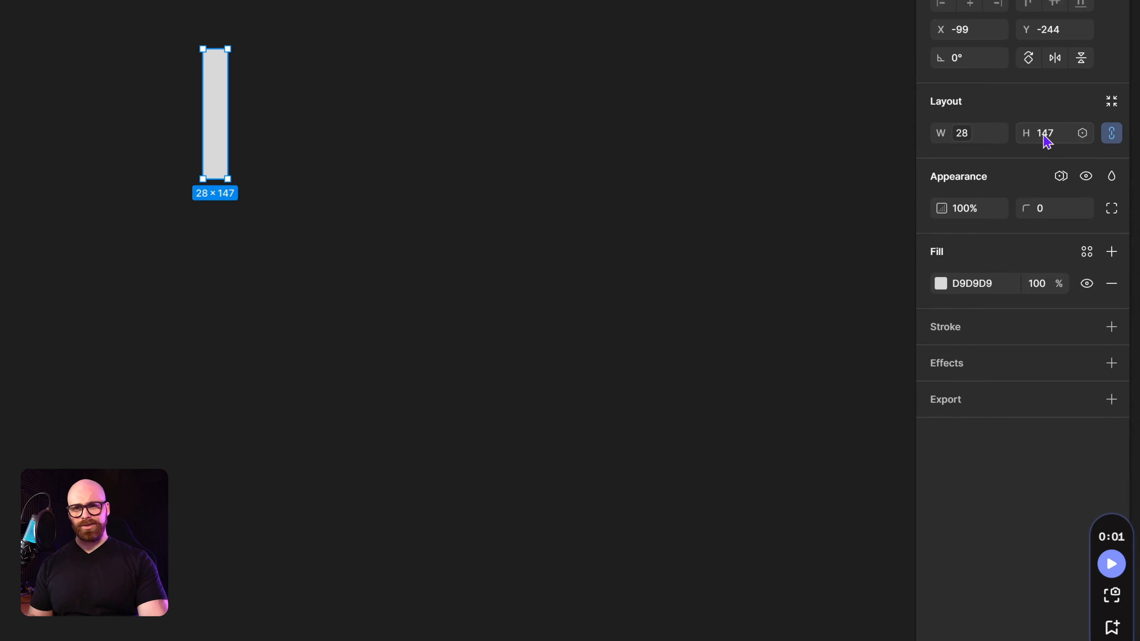
{"action": "left_click", "coordinate": [1082, 134]}
{"action": "type", "text": "p"}
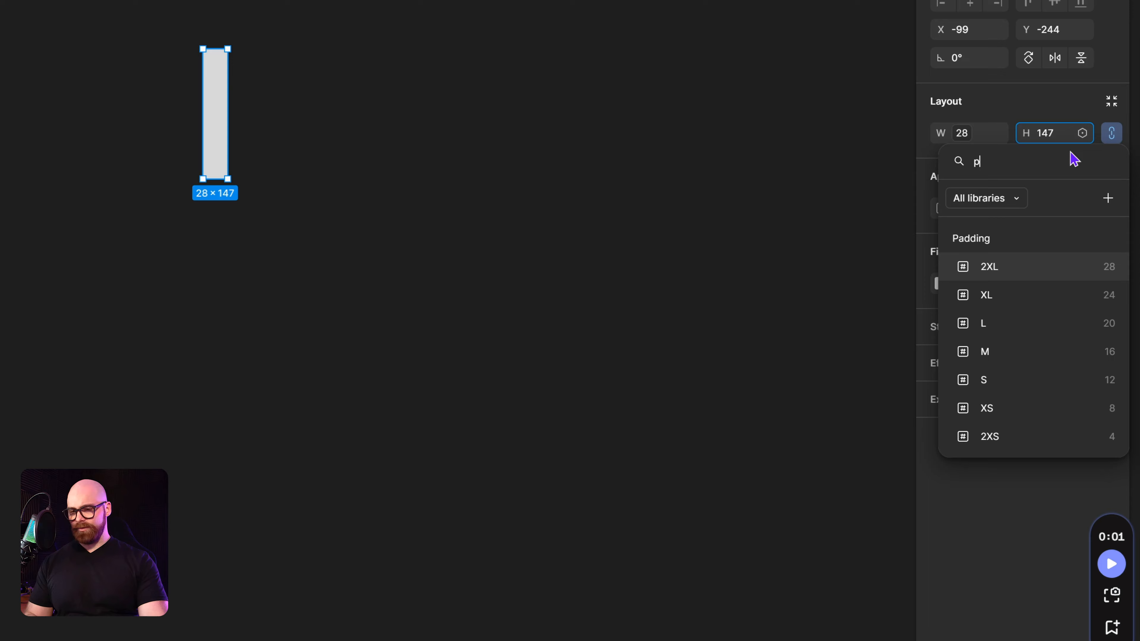
{"action": "left_click", "coordinate": [1038, 279]}
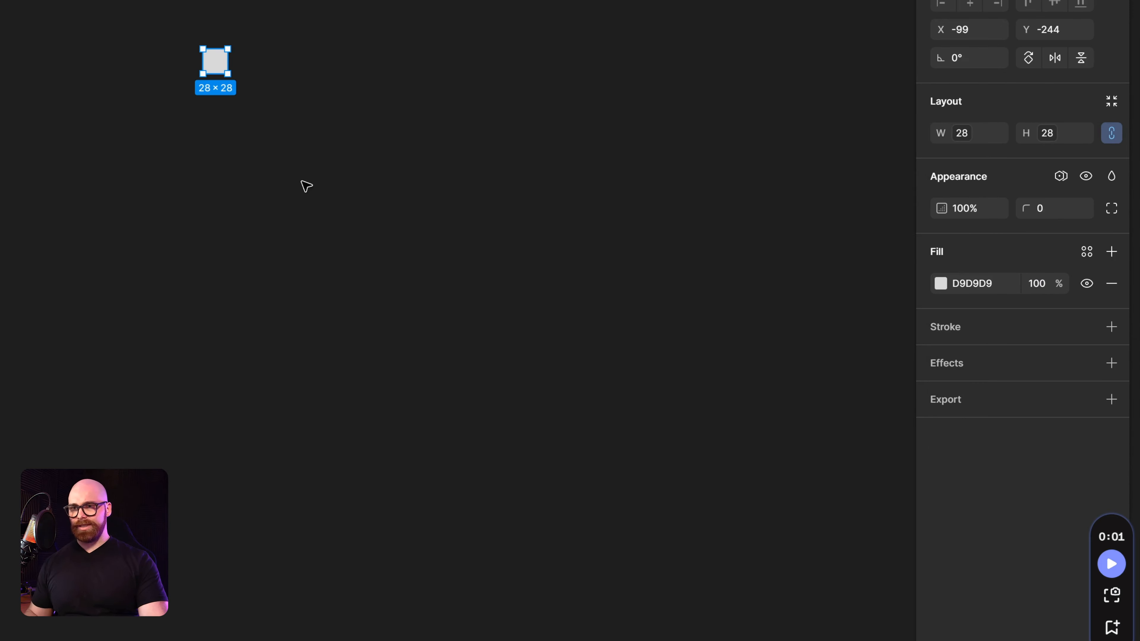
Set the square's Scale variable mode to Mobile, Table and Desktop in turn to test its sizing
{"action": "left_click_drag", "start_coordinate": [307, 186], "coordinate": [319, 257]}
{"action": "scroll", "coordinate": [280, 152], "scroll_direction": "up", "scroll_amount": 4}
{"action": "left_click_drag", "start_coordinate": [166, 197], "coordinate": [241, 268]}
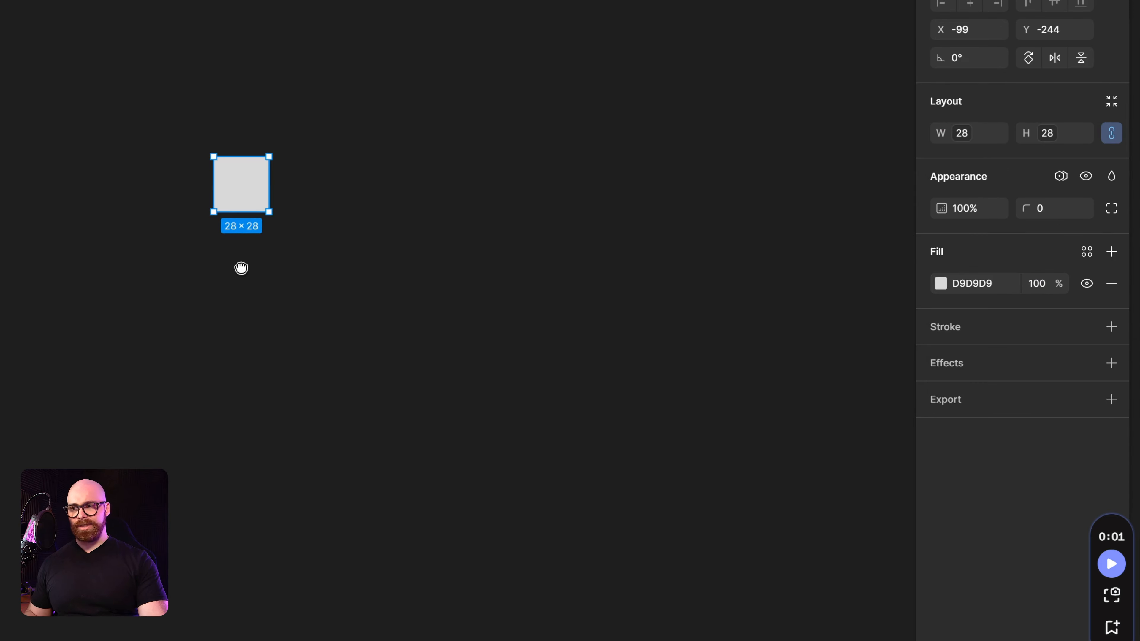
{"action": "scroll", "coordinate": [275, 146], "scroll_direction": "up", "scroll_amount": 3}
{"action": "left_click", "coordinate": [1061, 175]}
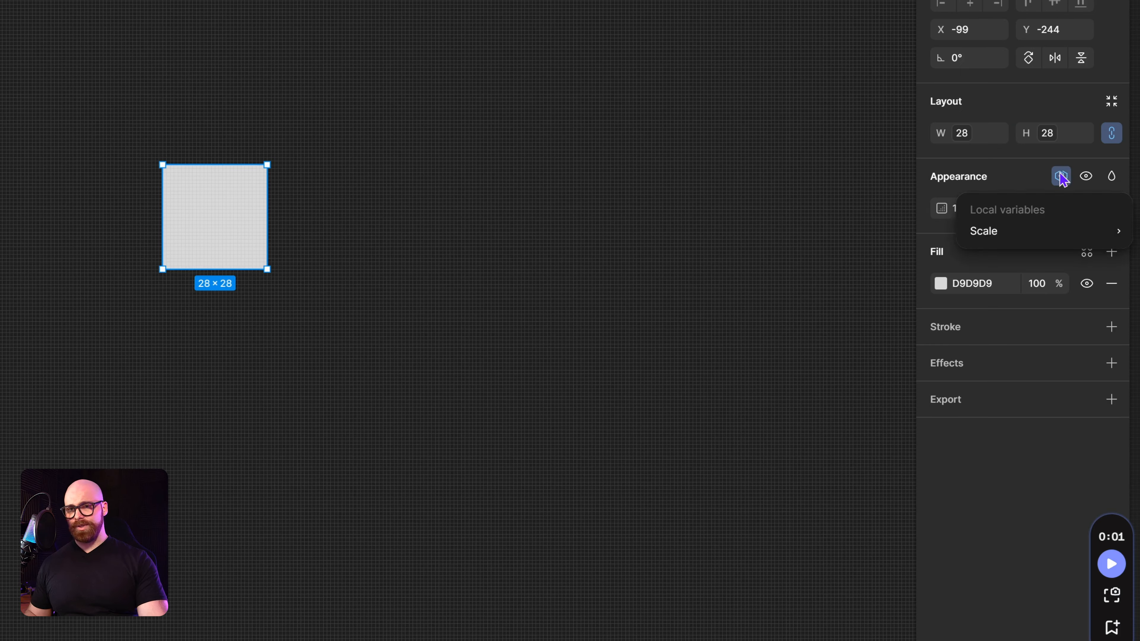
{"action": "mouse_move", "coordinate": [1005, 231]}
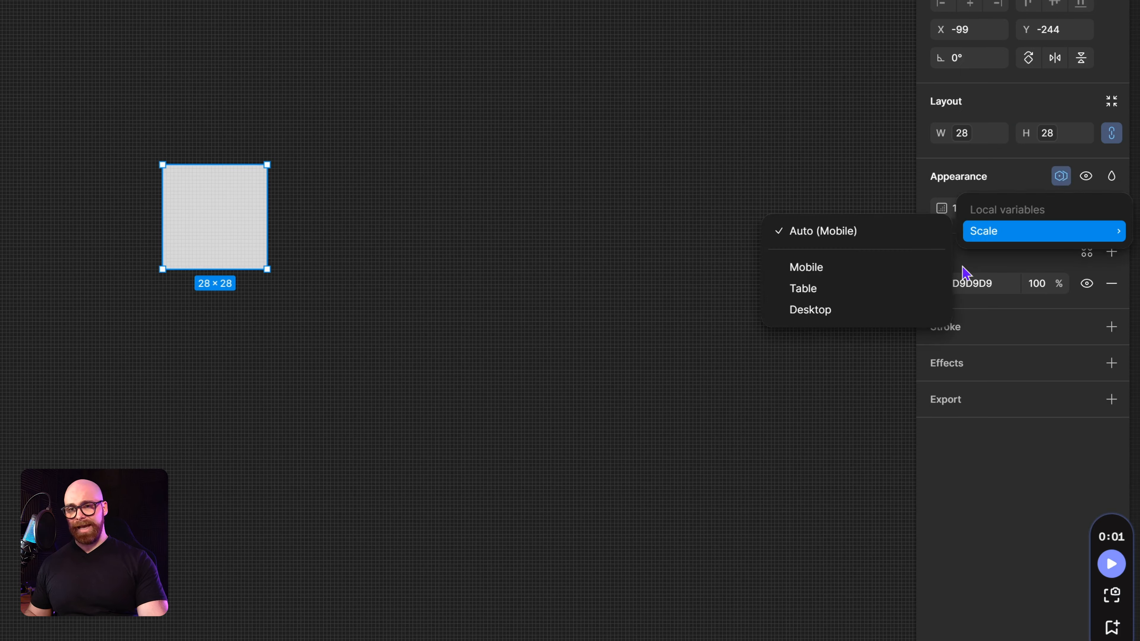
{"action": "left_click", "coordinate": [830, 272]}
{"action": "left_click", "coordinate": [1036, 239]}
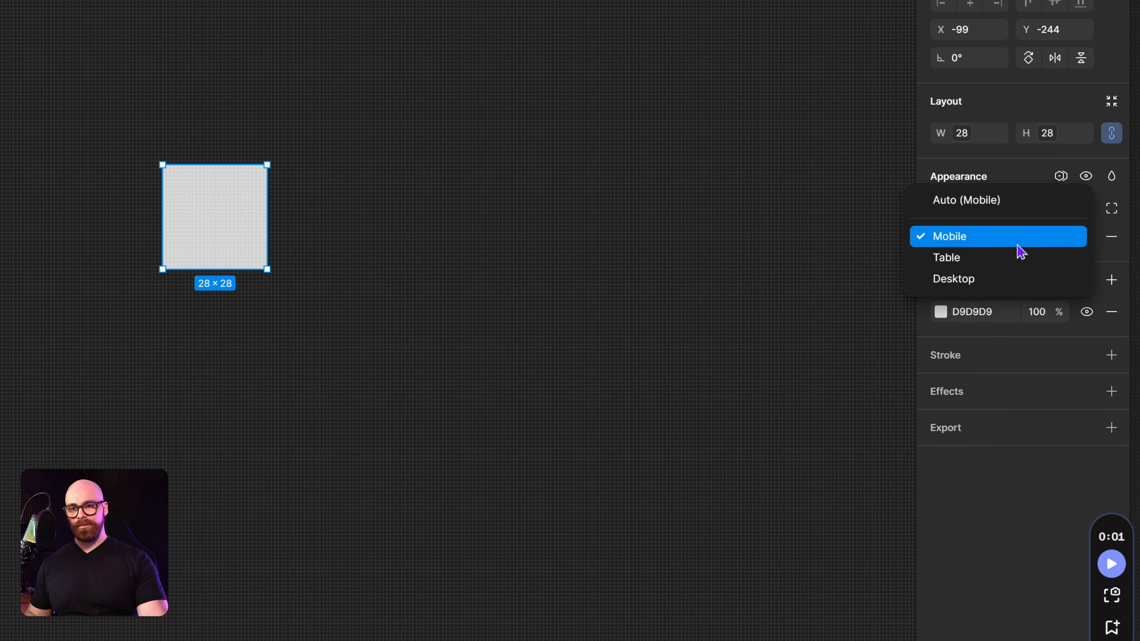
{"action": "left_click", "coordinate": [1018, 255]}
{"action": "left_click", "coordinate": [1061, 242]}
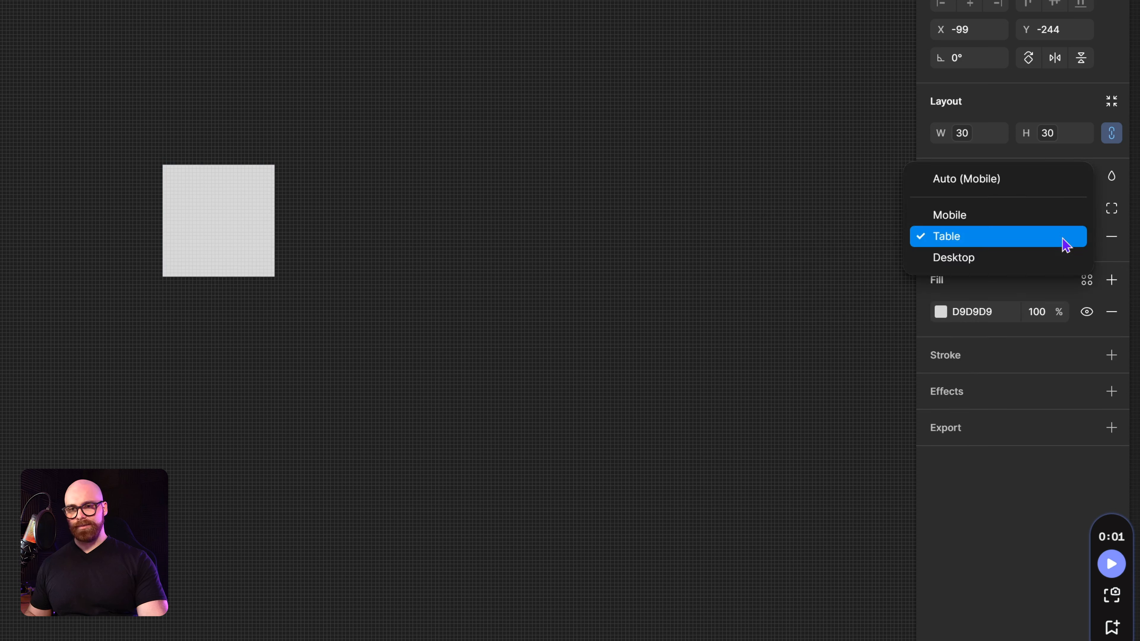
{"action": "left_click", "coordinate": [1017, 264]}
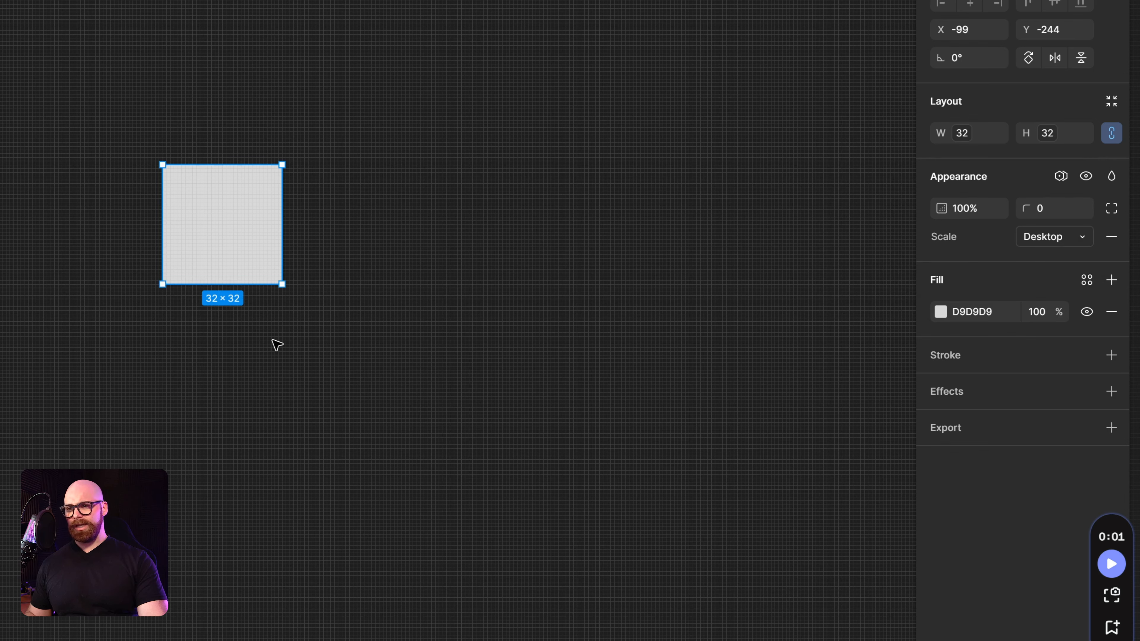
Delete the test square from the canvas
{"action": "scroll", "coordinate": [274, 292], "scroll_direction": "up", "scroll_amount": 3}
{"action": "scroll", "coordinate": [285, 229], "scroll_direction": "down", "scroll_amount": 8}
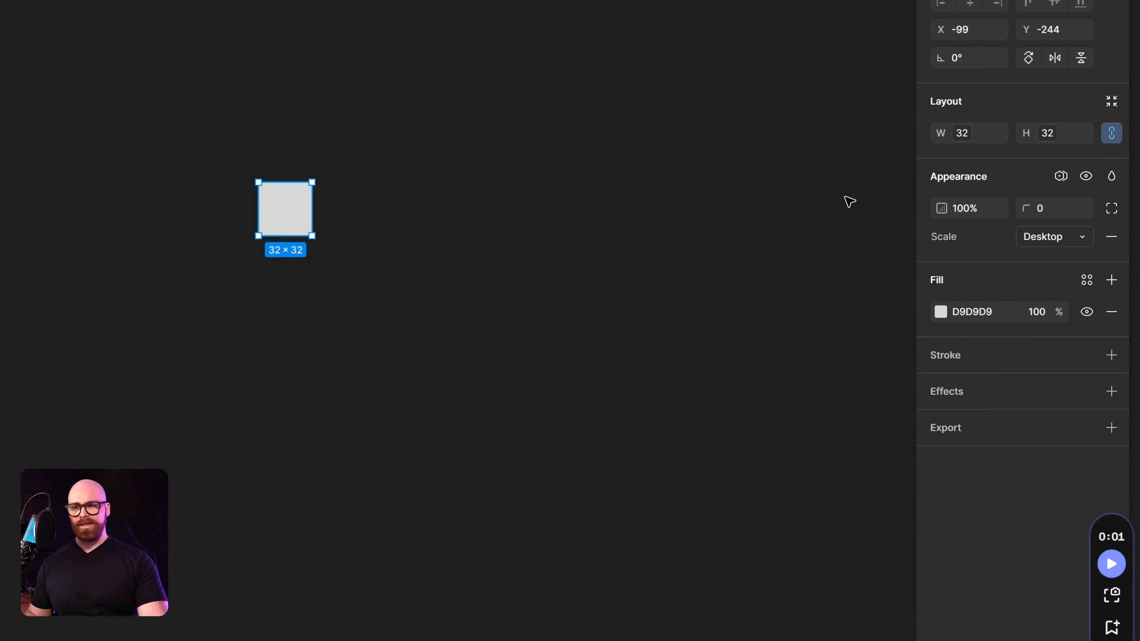
{"action": "left_click", "coordinate": [746, 218]}
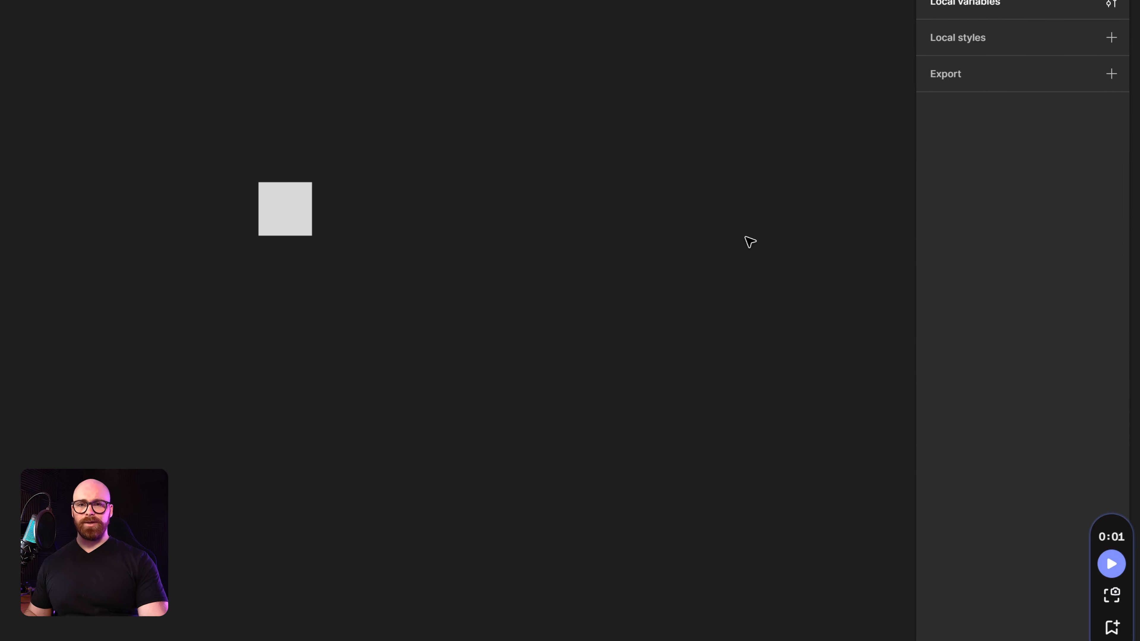
{"action": "left_click", "coordinate": [310, 221]}
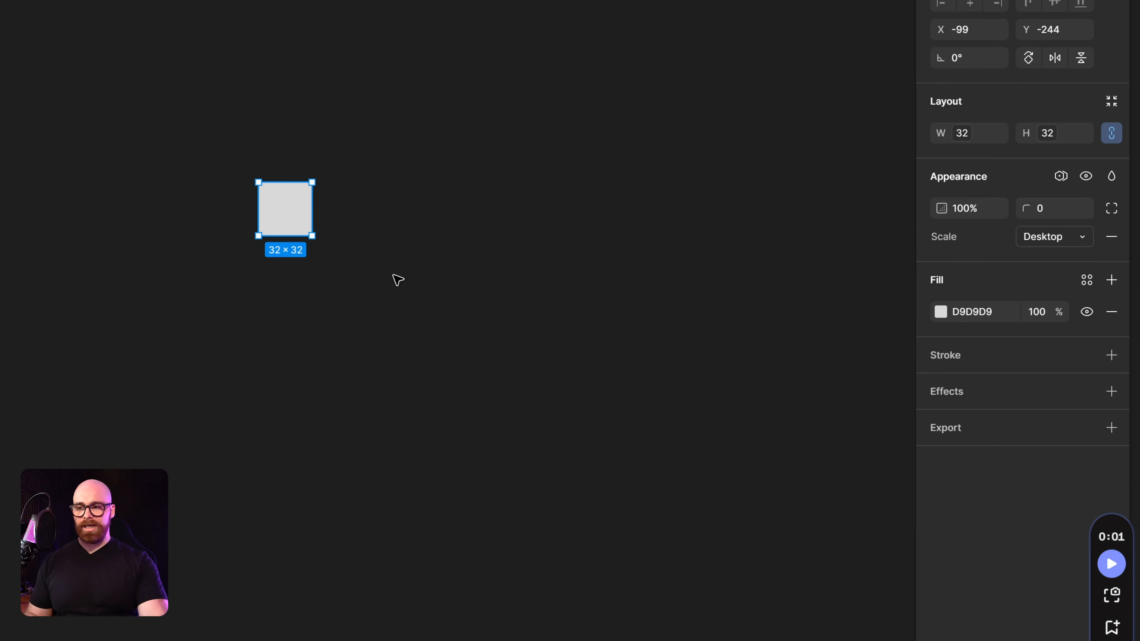
{"action": "key", "text": "Delete"}
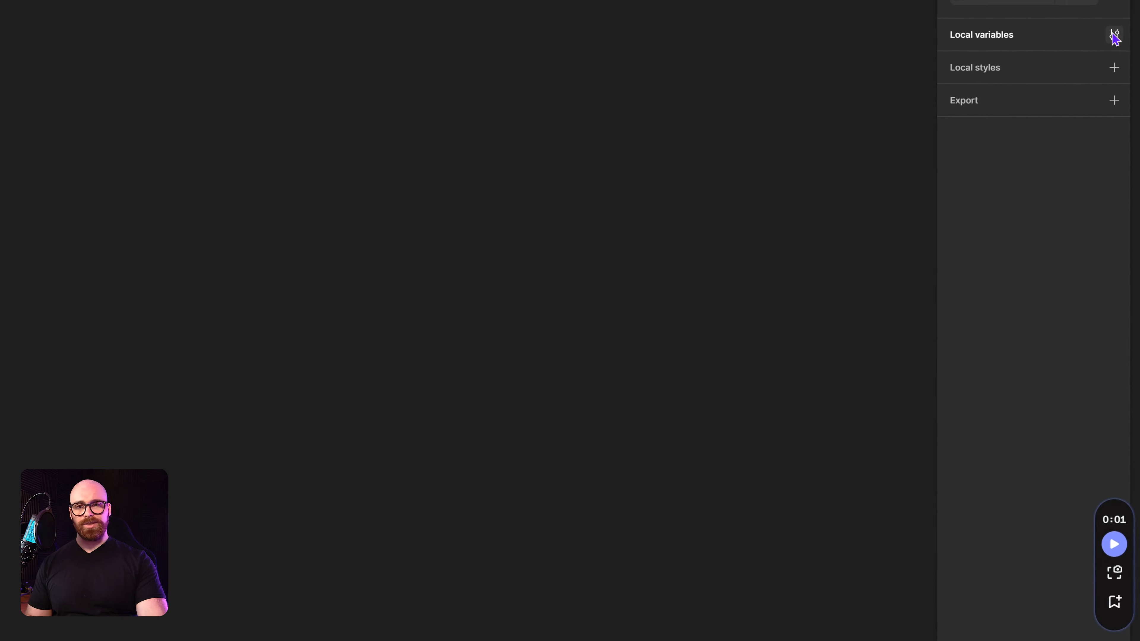
In the Size collection of the local variables, move all variables from Size-0 to Size-32 out of the # group
{"action": "left_click", "coordinate": [1115, 35]}
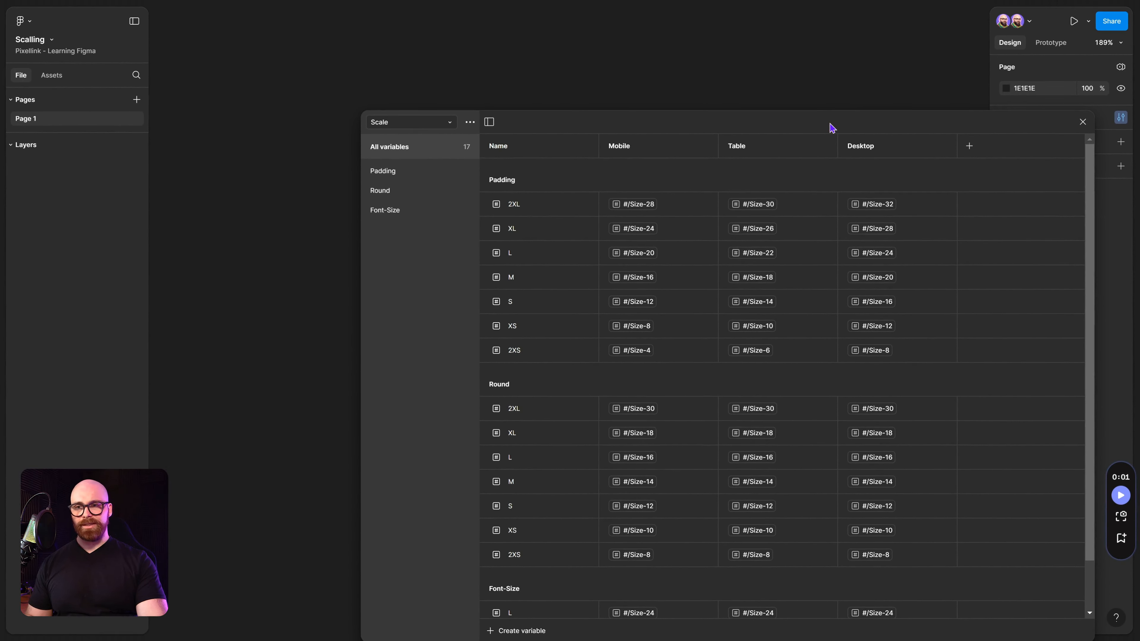
{"action": "left_click_drag", "start_coordinate": [830, 127], "coordinate": [679, 50]}
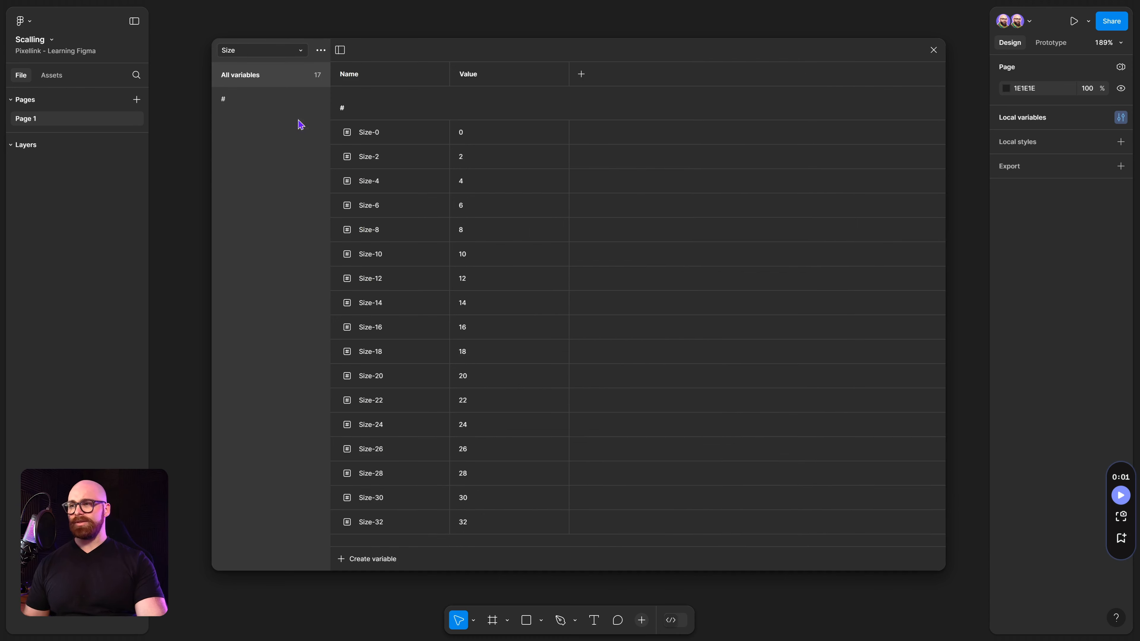
{"action": "left_click", "coordinate": [370, 142]}
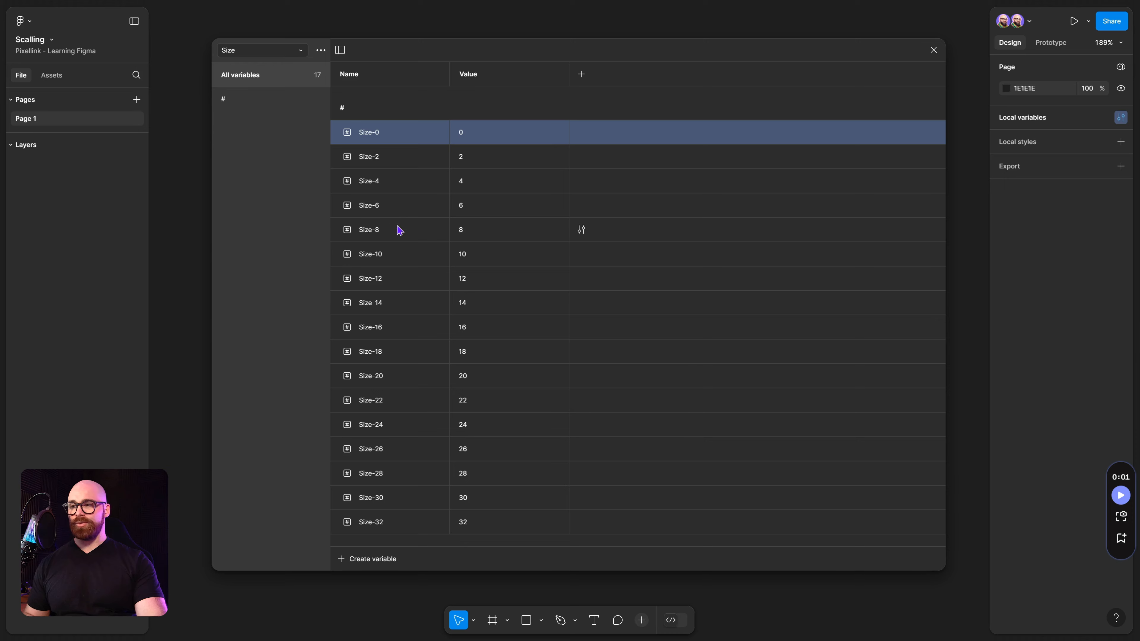
{"action": "left_click", "coordinate": [390, 519], "text": "shift"}
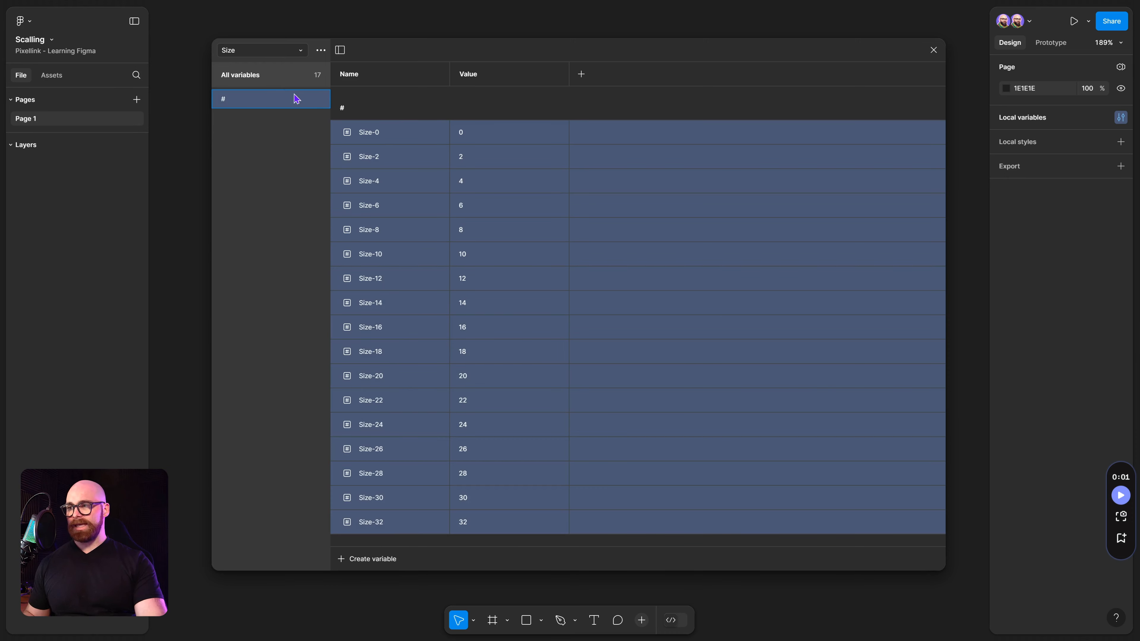
{"action": "left_click_drag", "start_coordinate": [296, 98], "coordinate": [285, 76]}
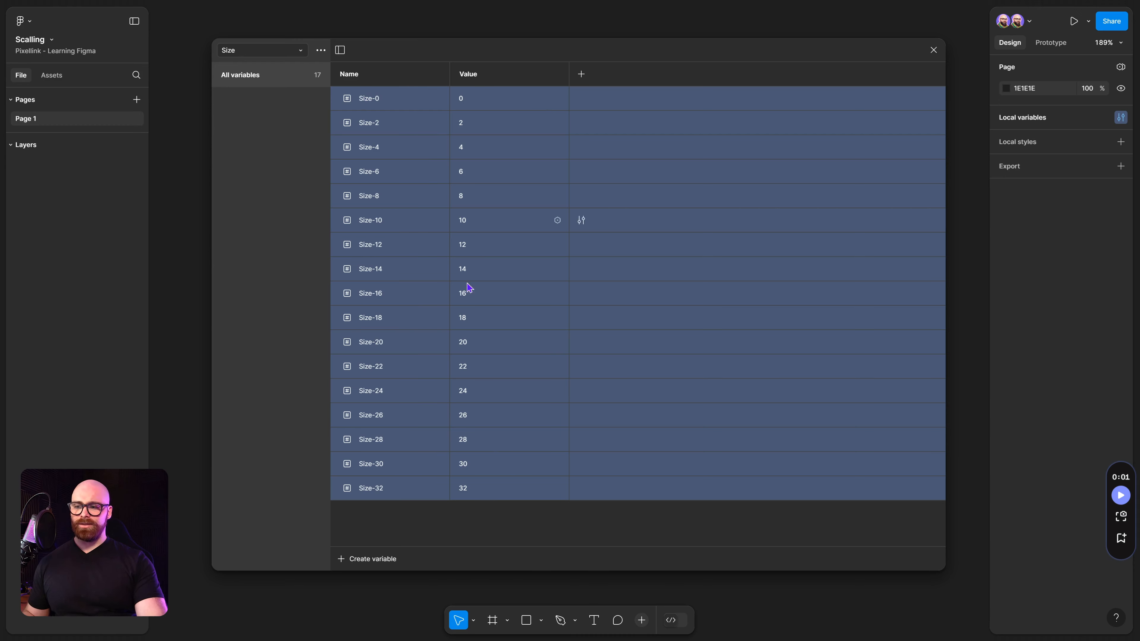
{"action": "left_click", "coordinate": [469, 512]}
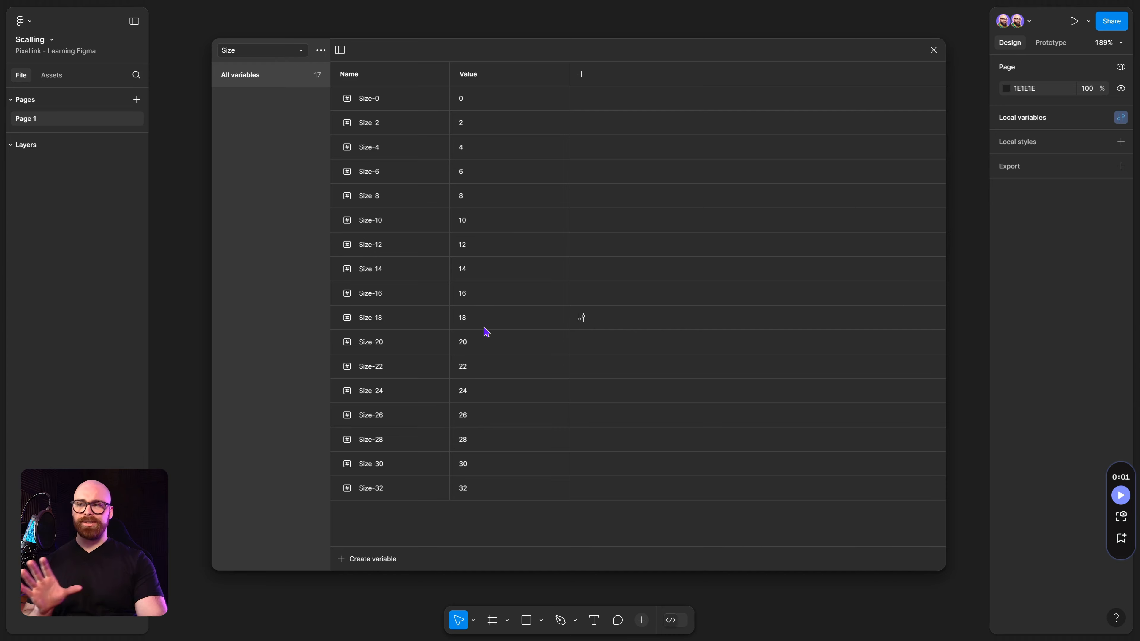